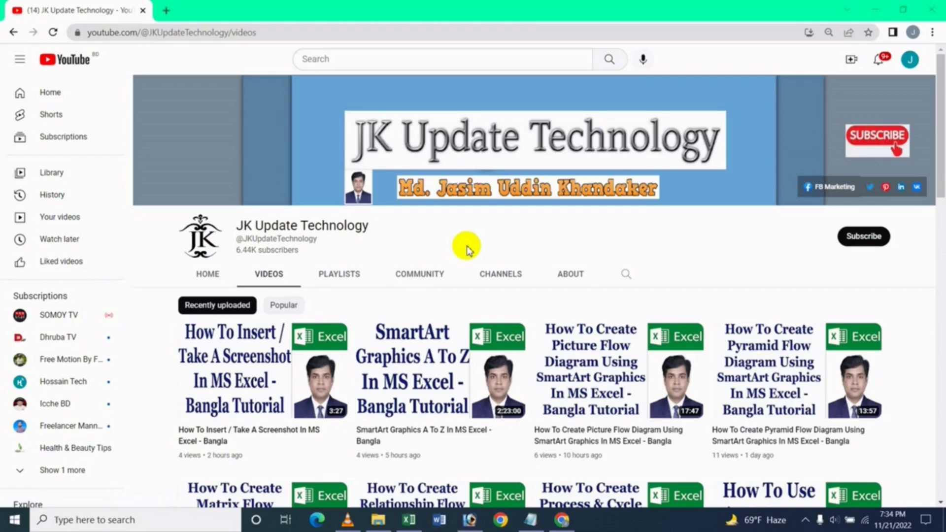
# Switch from Chrome to the blank Book1 workbook in Excel
pyautogui.click(409, 520)
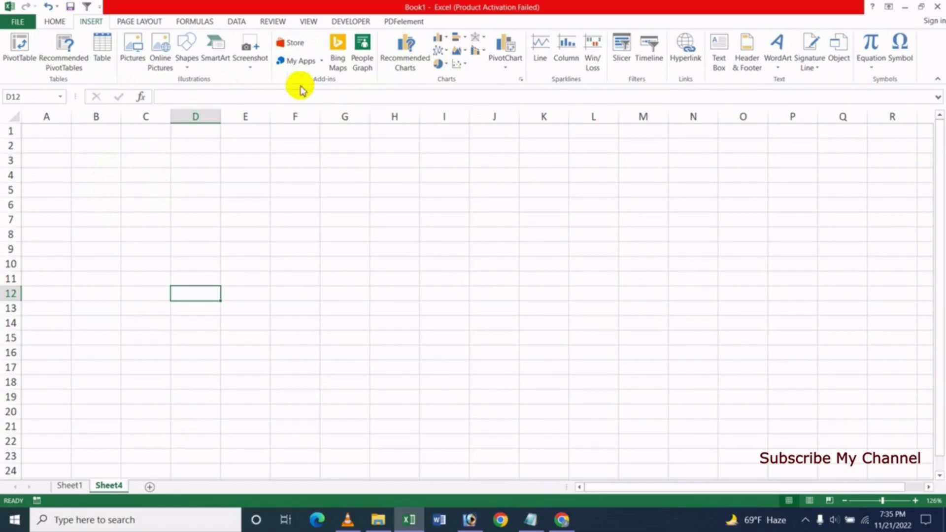
# From My Apps on the Insert tab, open the Apps for Office list with all installed add-ins
pyautogui.click(322, 60)
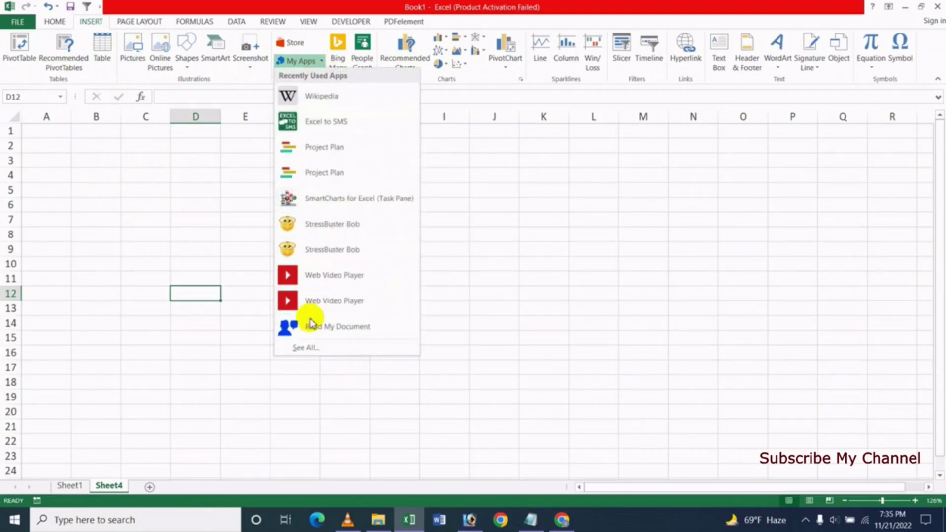
pyautogui.click(304, 348)
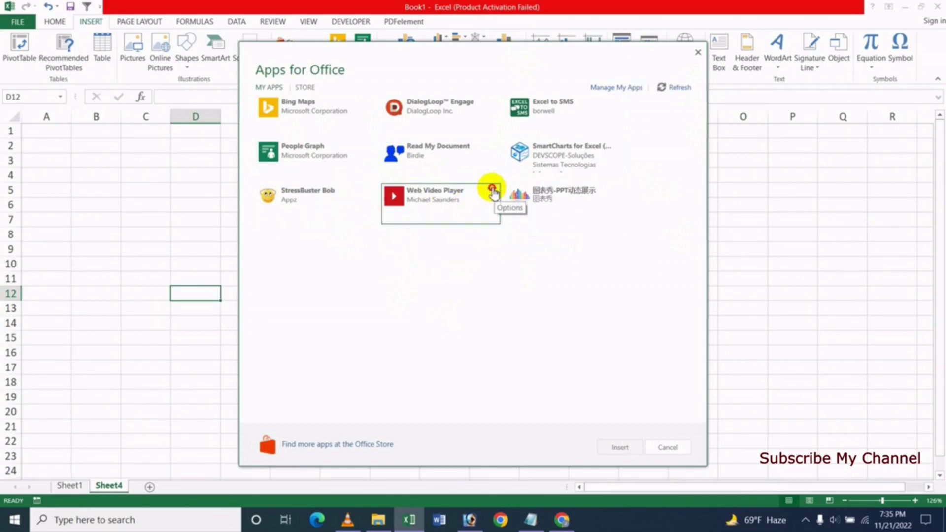
# Remove the Web Video Player add-in from the installed apps, leaving the other add-ins untouched
pyautogui.click(493, 189)
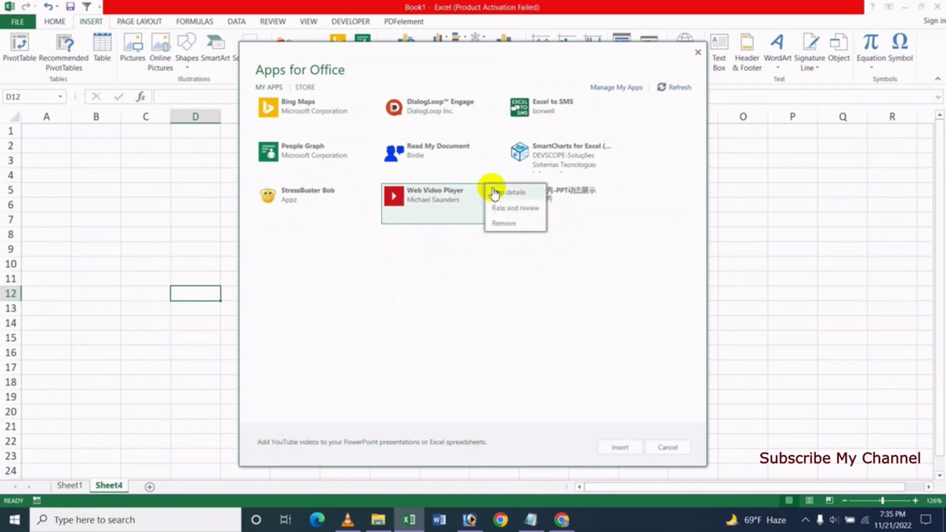
pyautogui.click(505, 224)
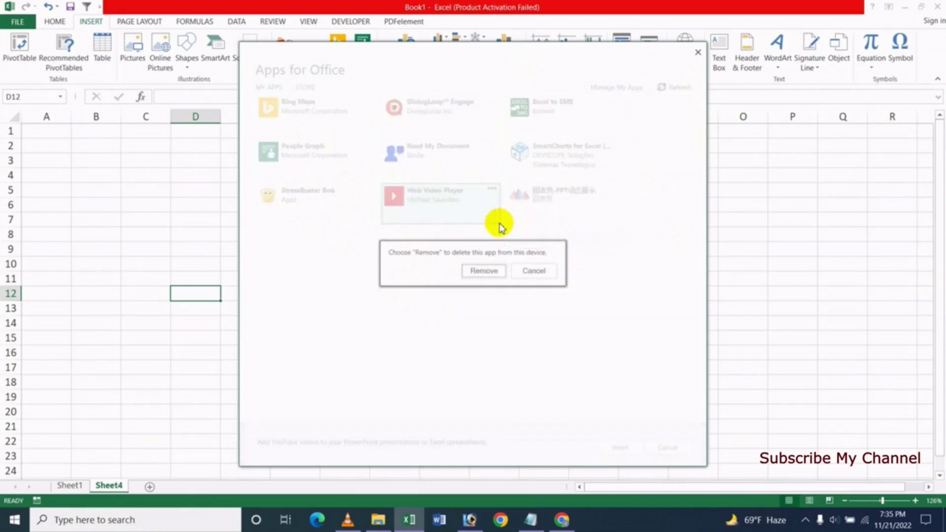
pyautogui.click(479, 274)
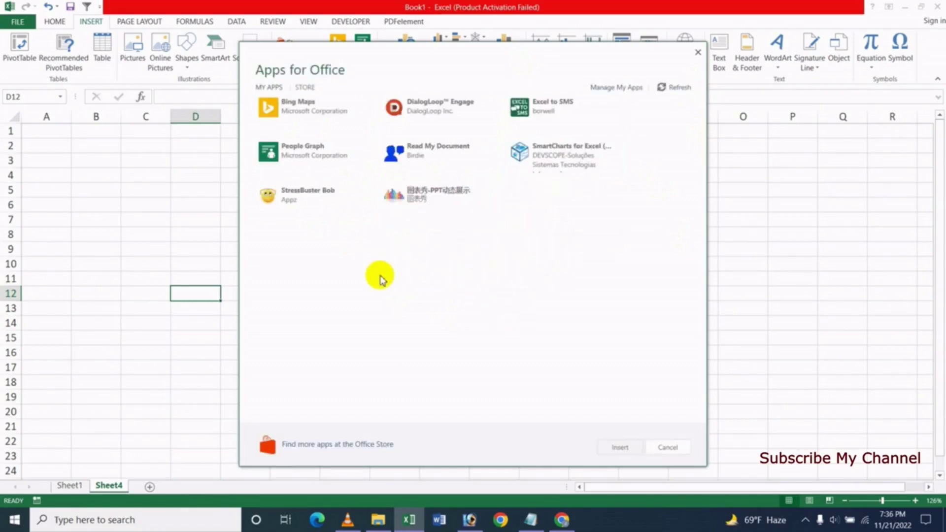
pyautogui.moveTo(440, 203)
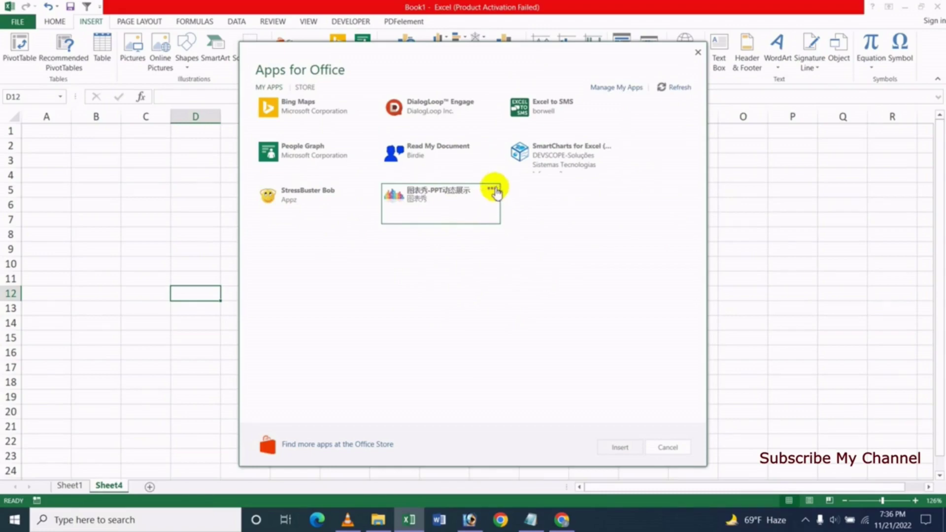
pyautogui.click(492, 191)
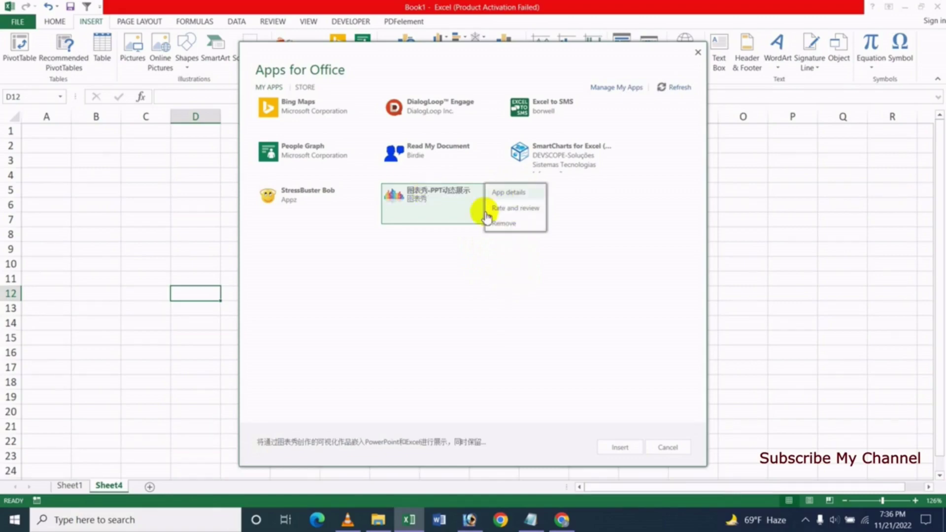
pyautogui.click(451, 290)
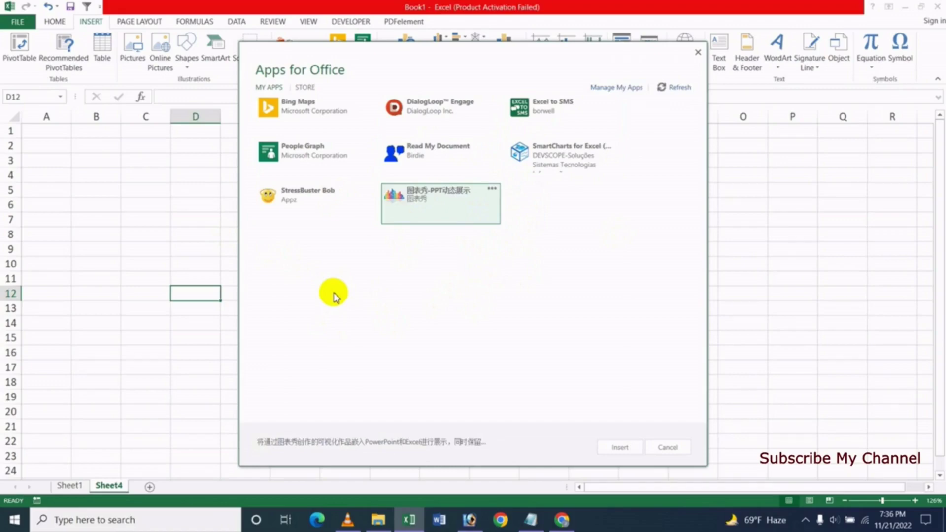
# Browse the Office Store's Education category and add Web Video Player
pyautogui.click(305, 89)
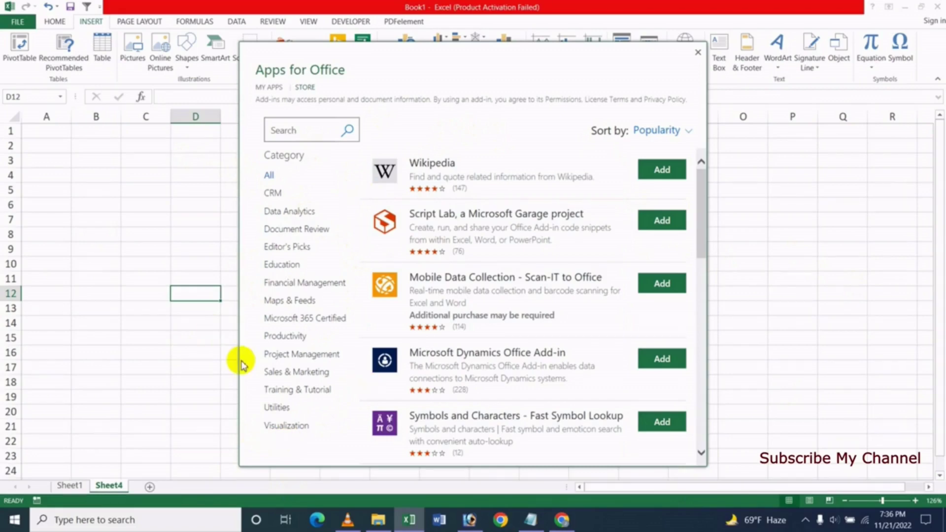
pyautogui.click(282, 266)
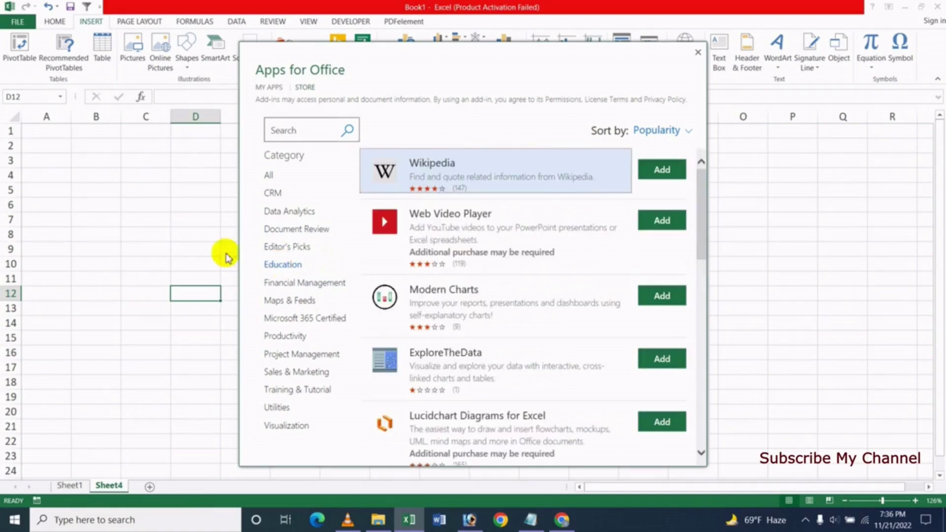
pyautogui.moveTo(705, 197)
pyautogui.mouseDown()
pyautogui.moveTo(699, 247)
pyautogui.moveTo(692, 180)
pyautogui.mouseUp()
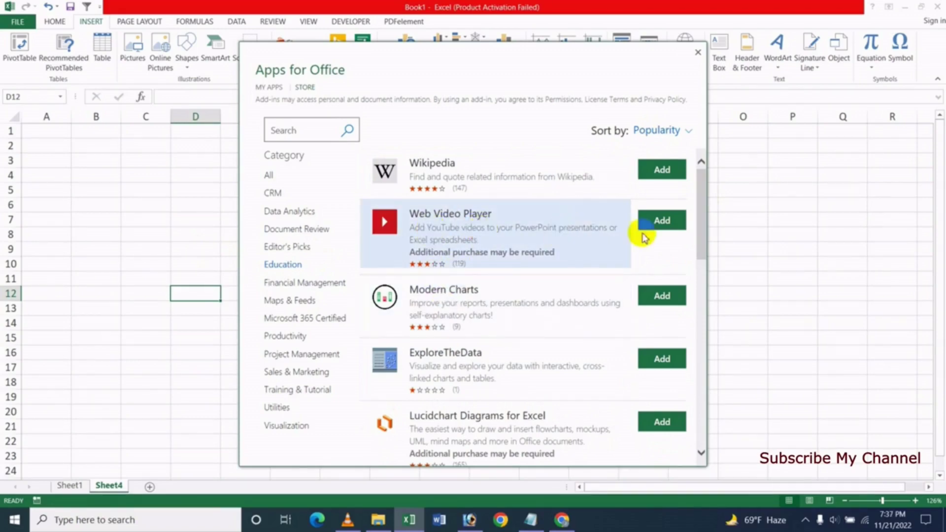
pyautogui.click(662, 223)
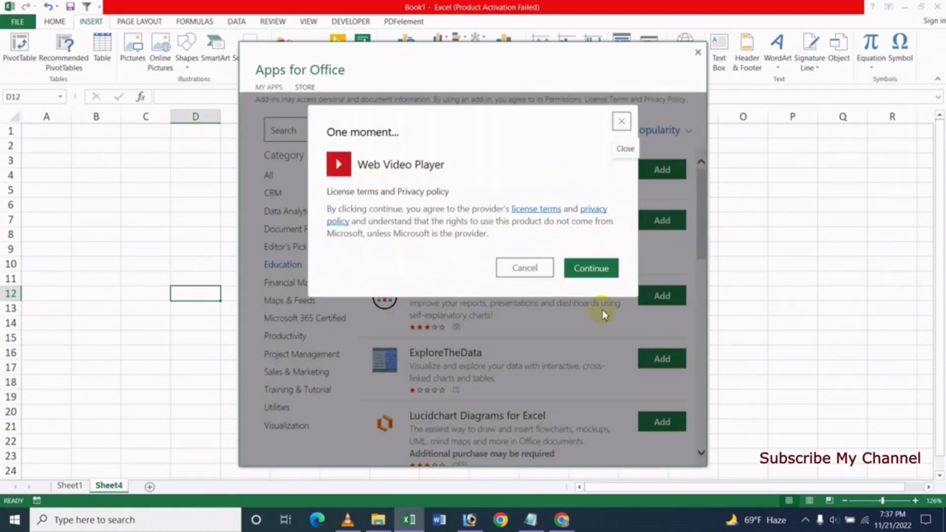
# Accept the licence terms to insert Web Video Player, then copy the Picture Flow Diagram video link
pyautogui.click(593, 269)
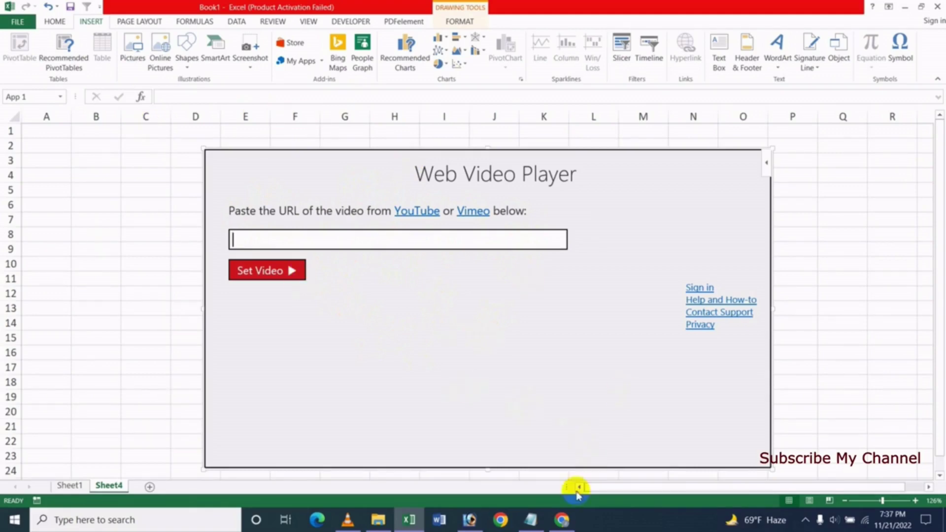
pyautogui.click(572, 522)
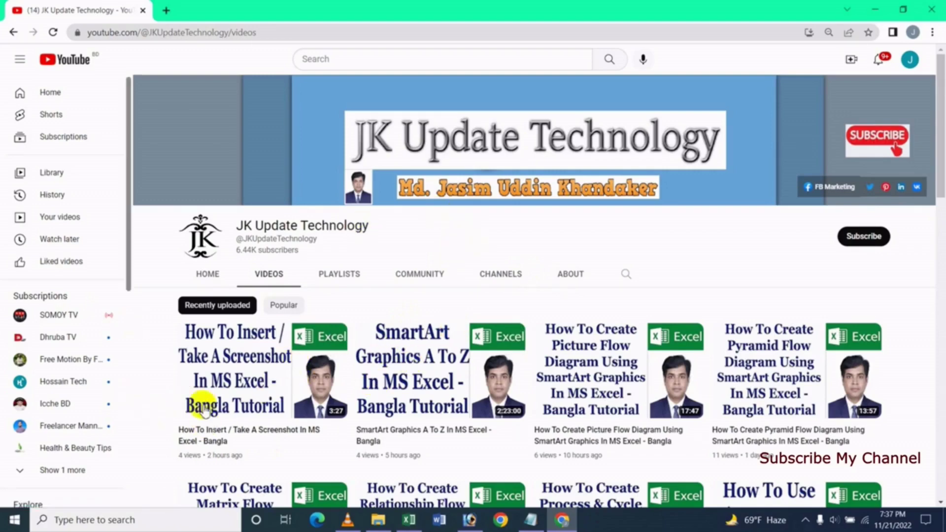
pyautogui.moveTo(618, 370)
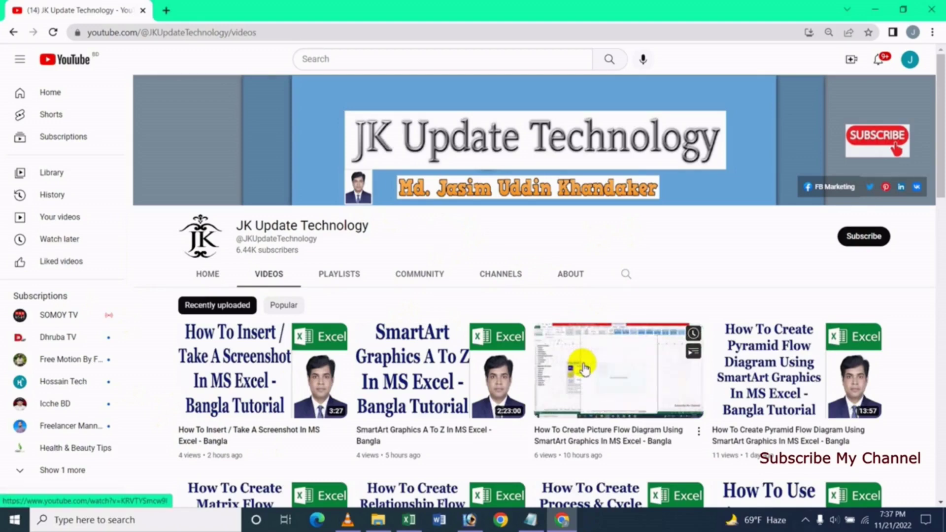
pyautogui.rightClick(585, 366)
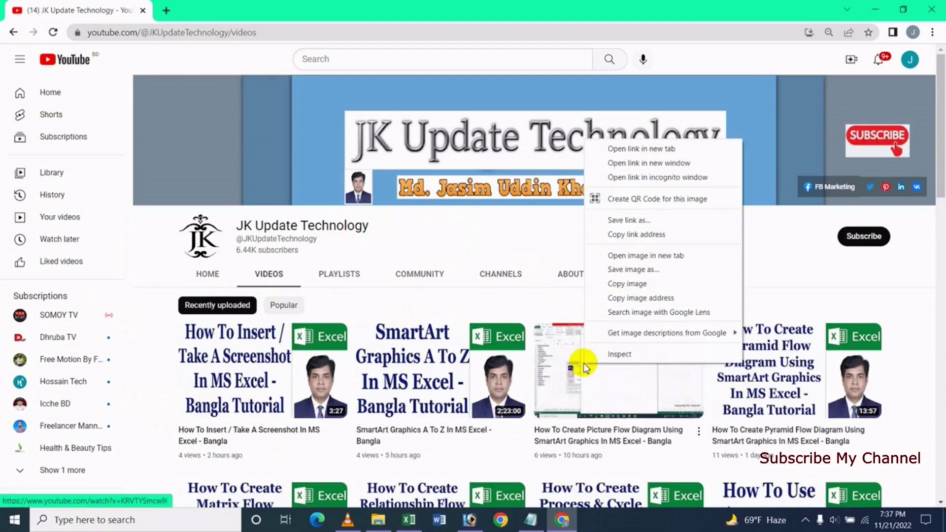
pyautogui.click(633, 235)
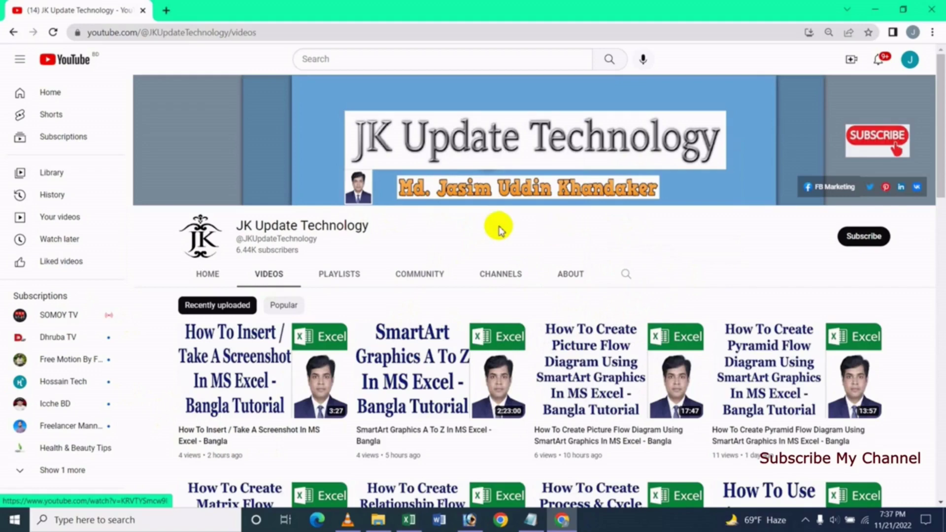
# Paste the Picture Flow Diagram link into the player's URL box and set the video
pyautogui.click(409, 519)
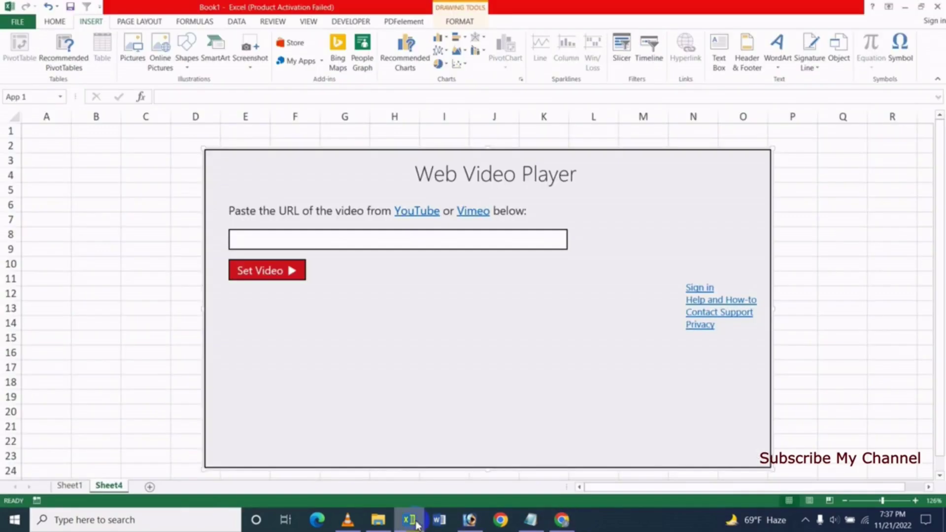
pyautogui.click(251, 240)
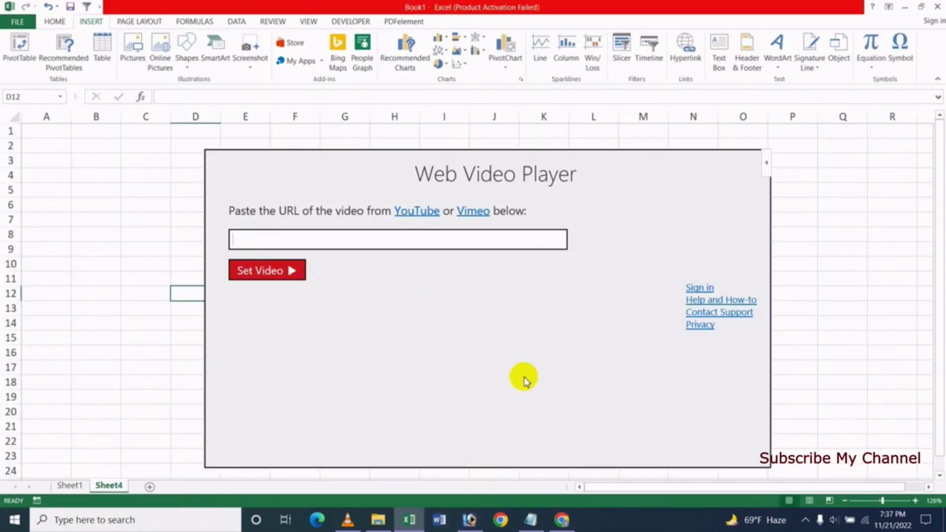
pyautogui.hotkey('ctrl', 'v')
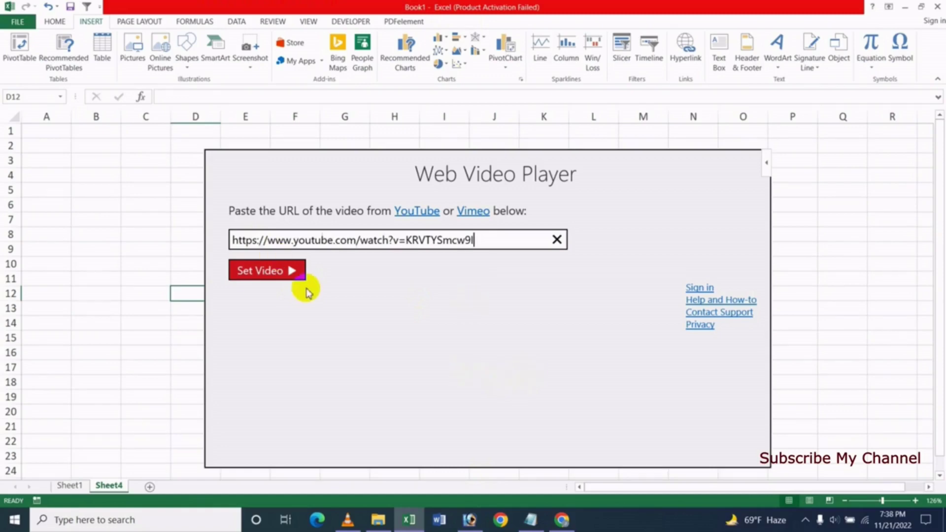
pyautogui.click(259, 273)
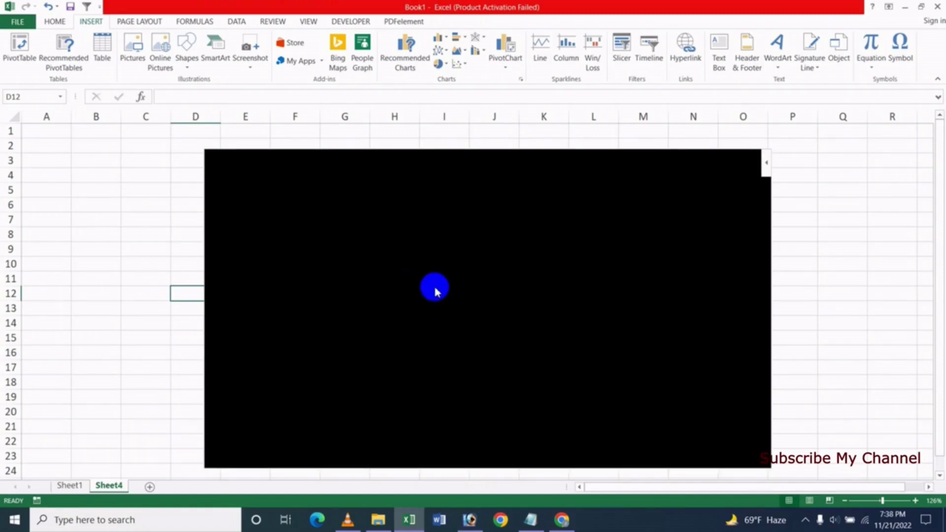
pyautogui.click(436, 291)
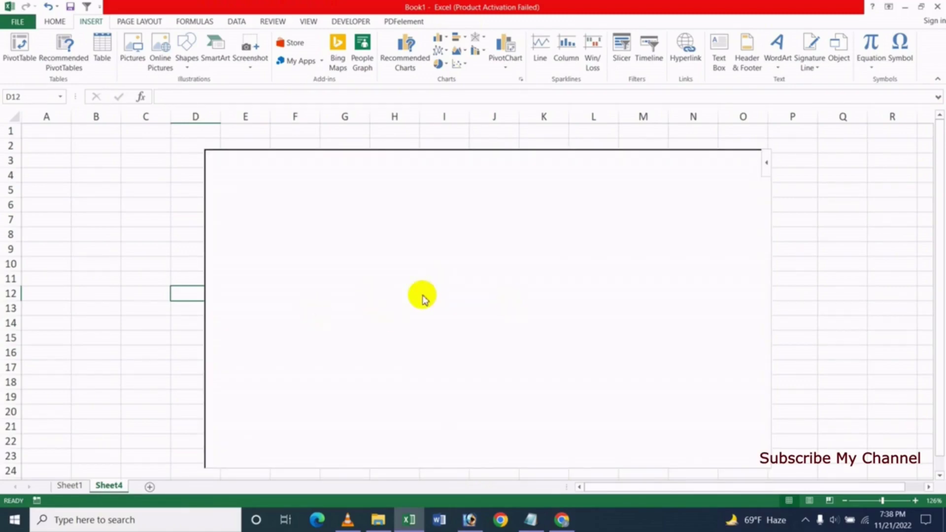
pyautogui.click(475, 260)
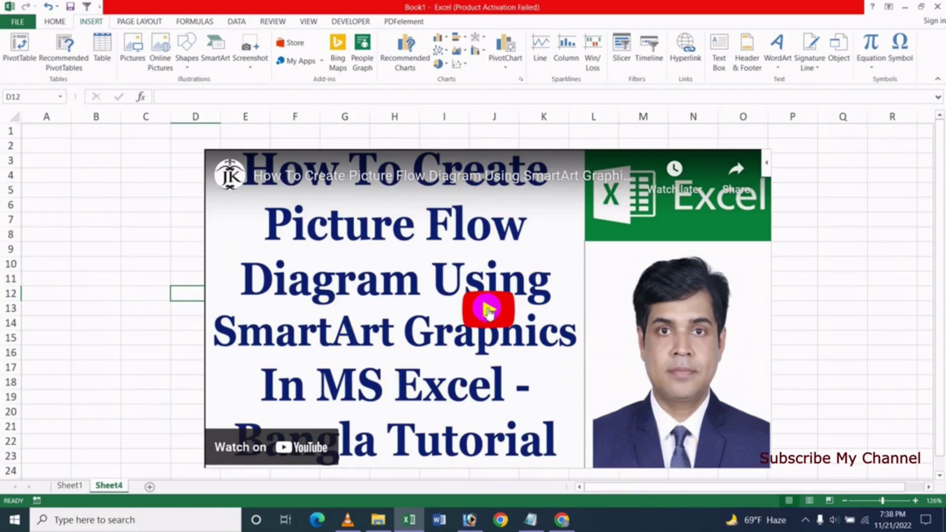
# Play the embedded video briefly, then delete the Web Video Player from Sheet4
pyautogui.click(385, 319)
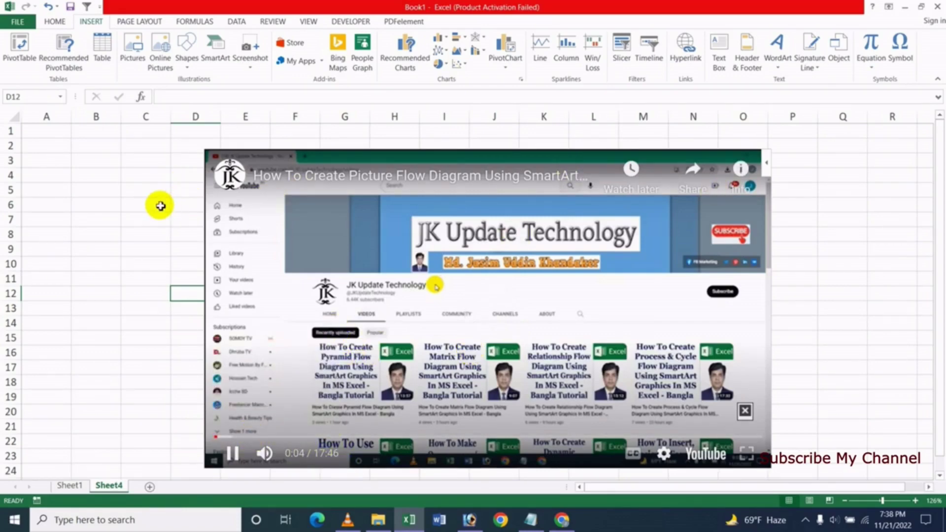
pyautogui.click(767, 169)
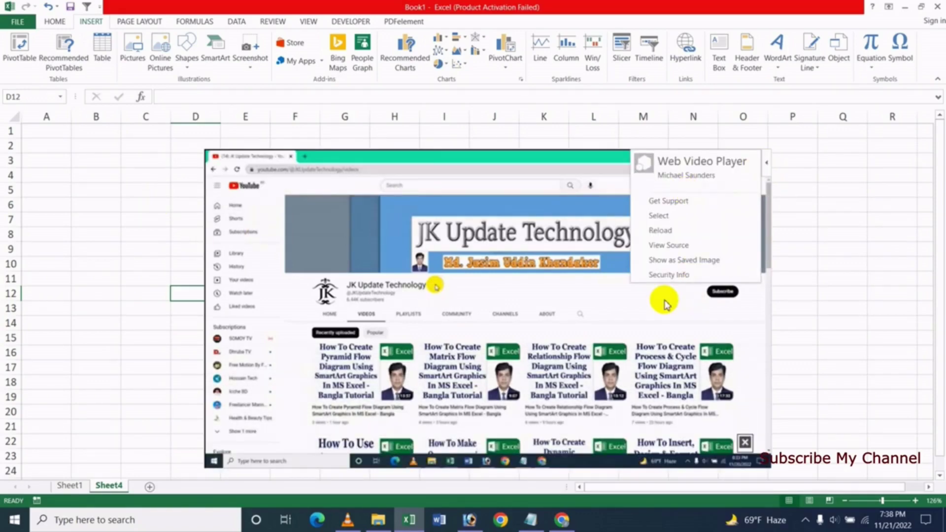
pyautogui.click(834, 274)
pyautogui.click(420, 156)
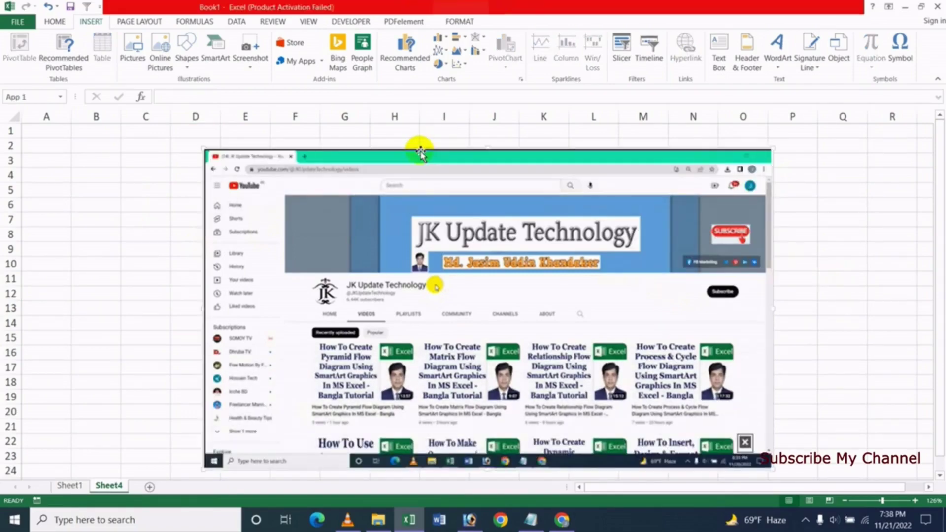
pyautogui.press('Delete')
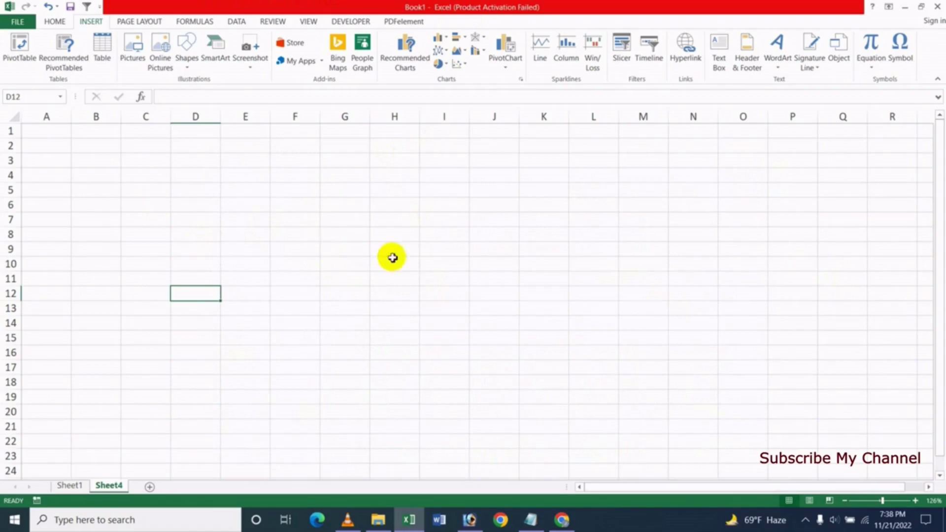
# Open the YouTube home page in a new Chrome tab, then return to Book1
pyautogui.click(564, 526)
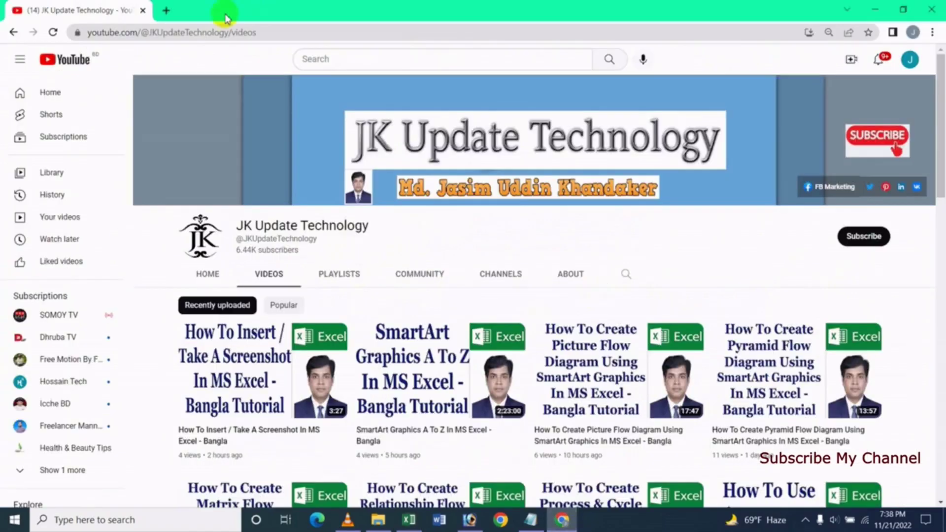
pyautogui.click(165, 10)
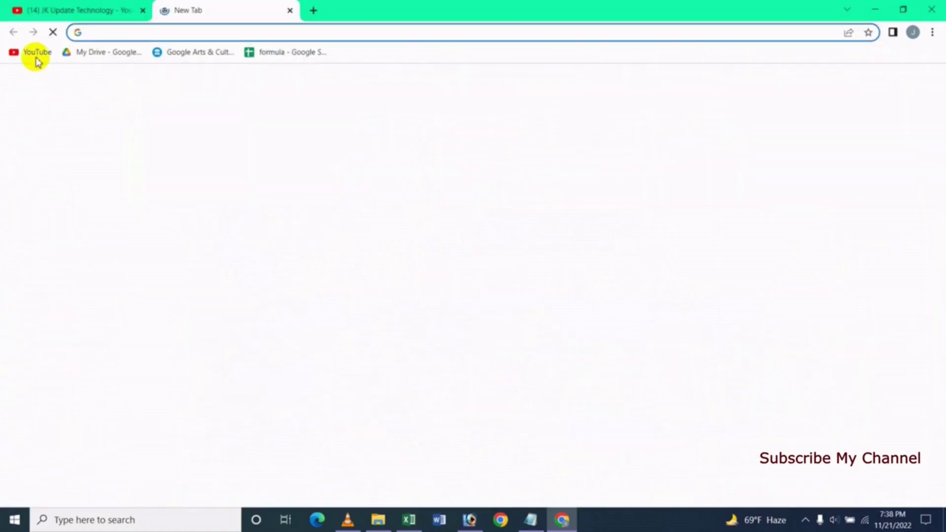
pyautogui.click(32, 51)
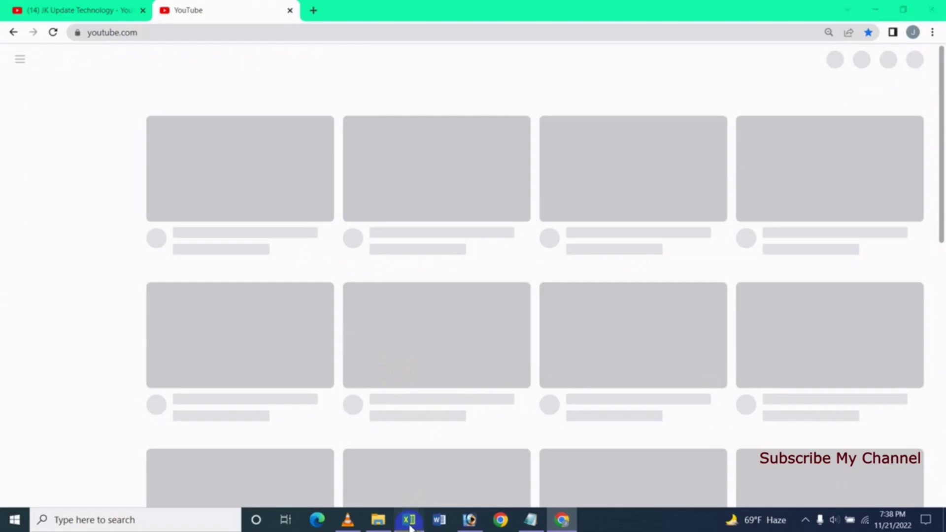
pyautogui.click(410, 521)
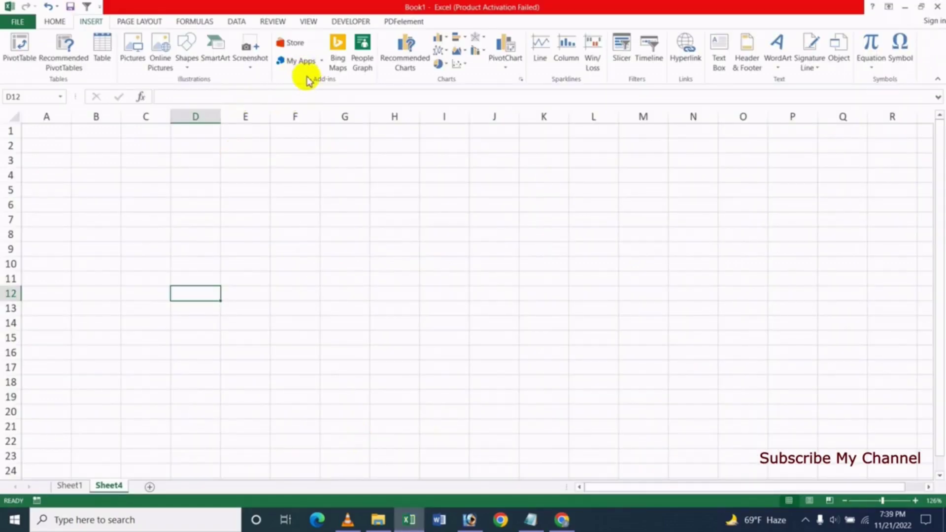
# Insert a fresh Web Video Player on Sheet4 from the installed apps, then bring up YouTube
pyautogui.click(316, 64)
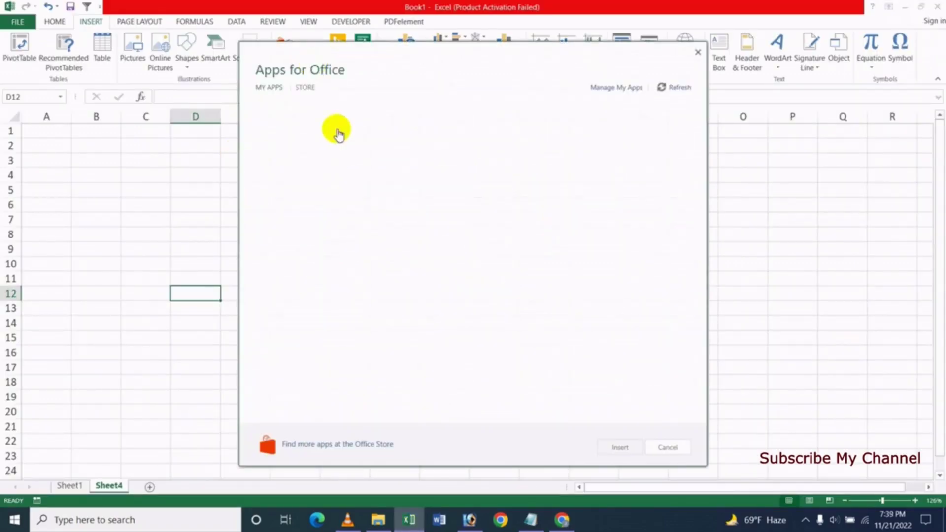
pyautogui.moveTo(440, 202)
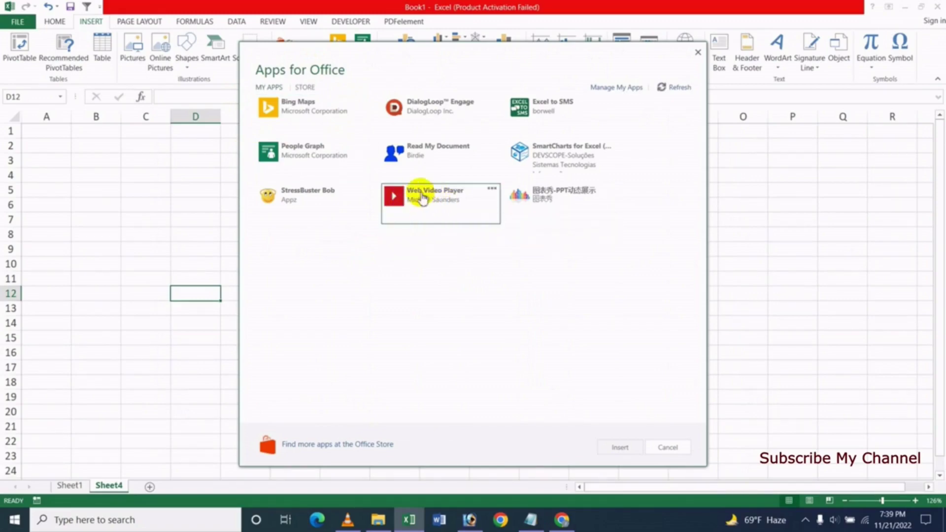
pyautogui.click(422, 197)
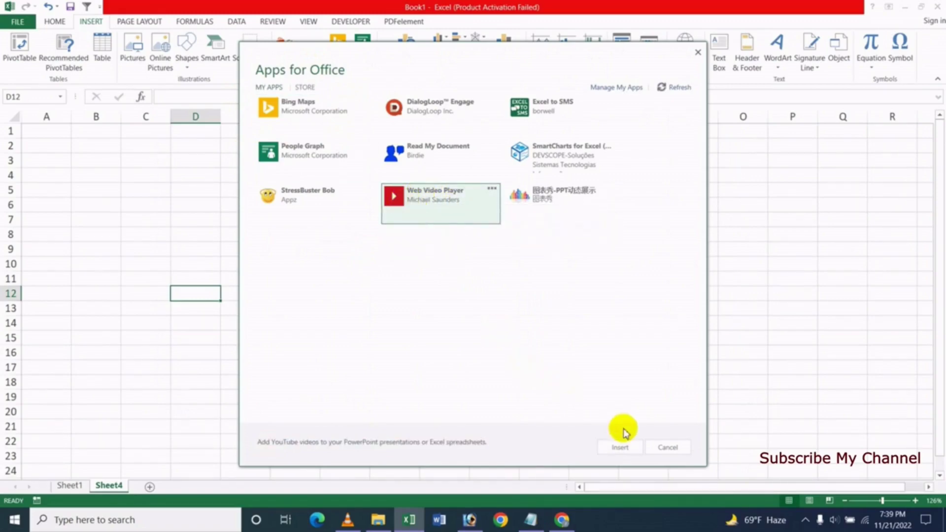
pyautogui.click(620, 449)
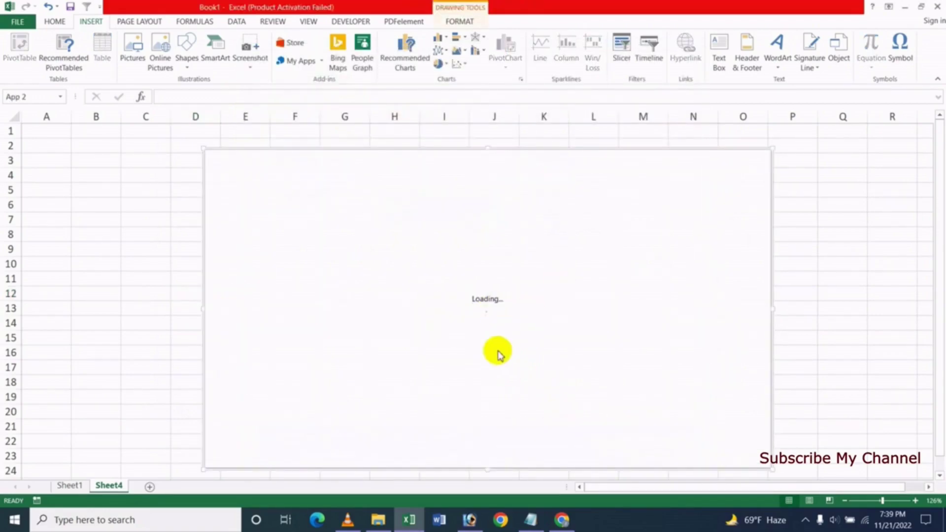
pyautogui.click(562, 520)
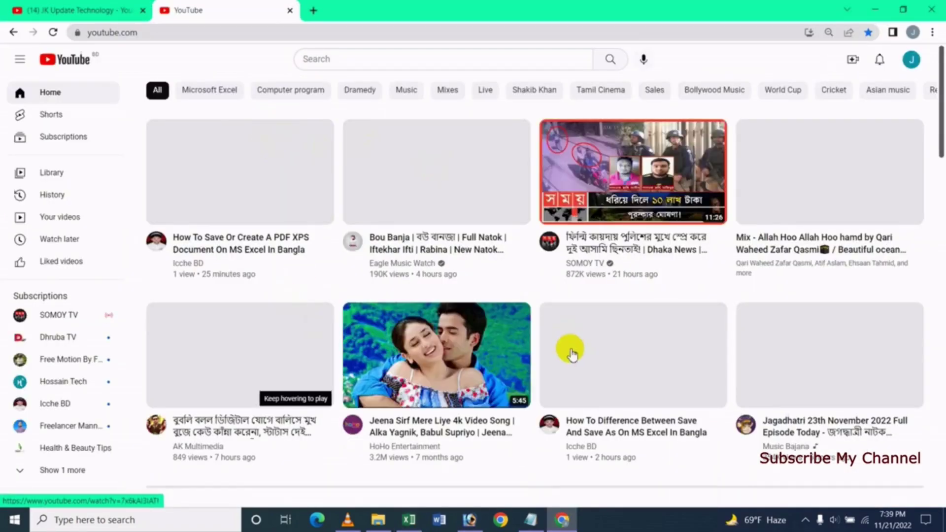
# Copy the dancer video's link from YouTube's home page and focus the player's URL box in Excel
pyautogui.hotkey('alt', 'Tab')
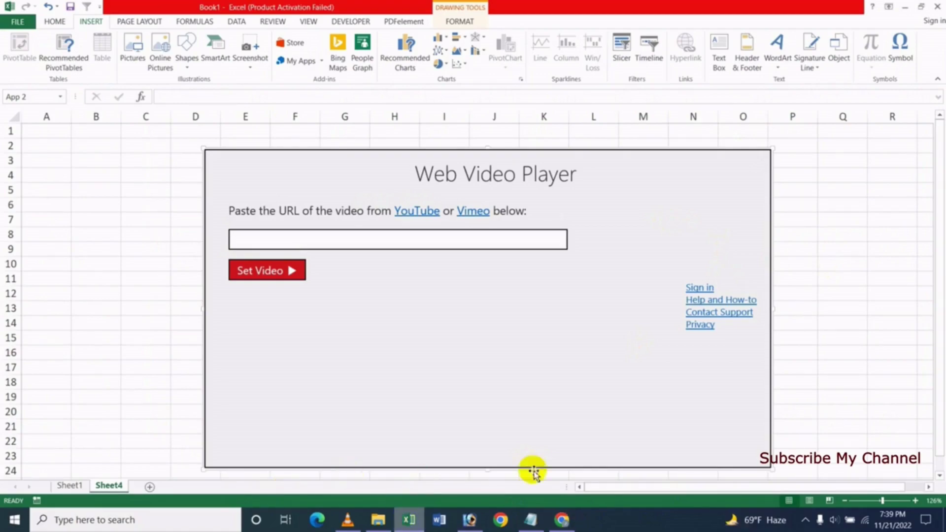
pyautogui.click(562, 520)
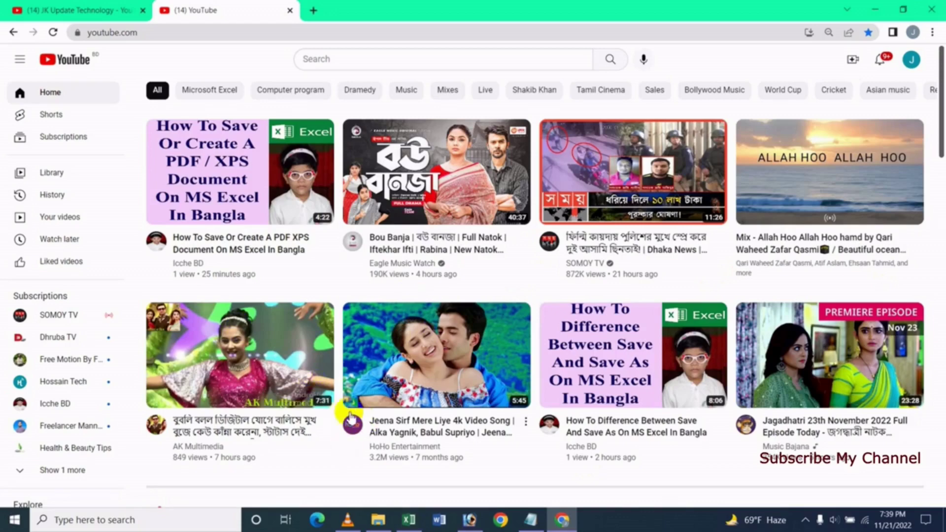
pyautogui.moveTo(436, 355)
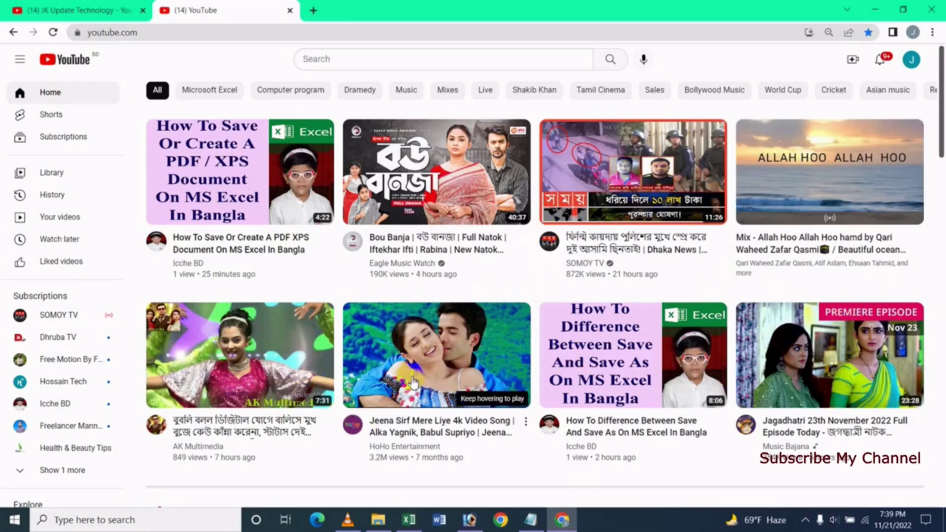
pyautogui.rightClick(243, 365)
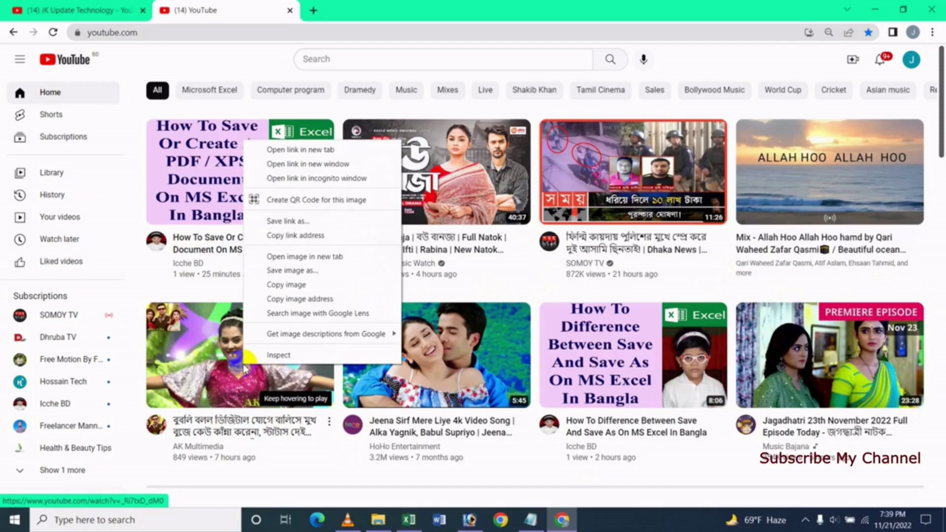
pyautogui.click(296, 235)
pyautogui.click(409, 520)
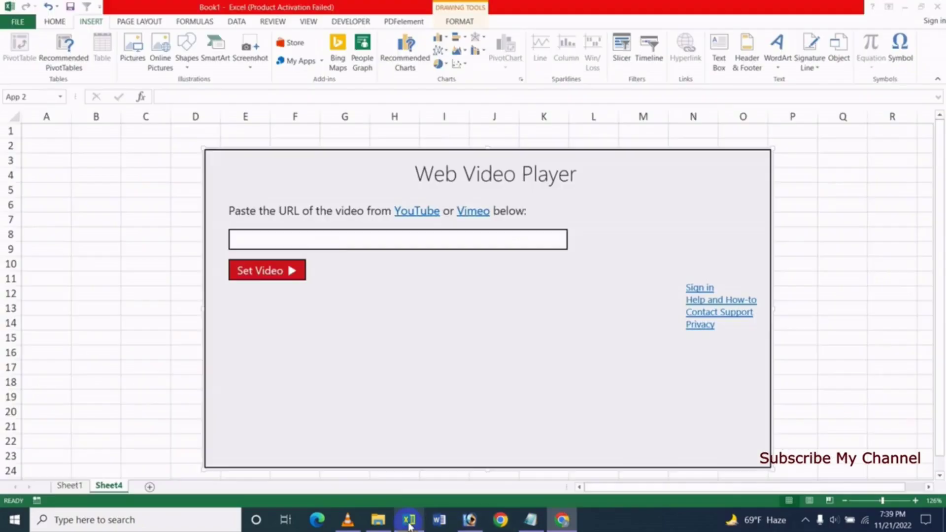
pyautogui.click(318, 241)
# Paste the YouTube link, play it in the Web Video Player, then delete the player from Sheet4
pyautogui.write('https://www.youtube.com/watch?v=_Ri7txD_dM0')
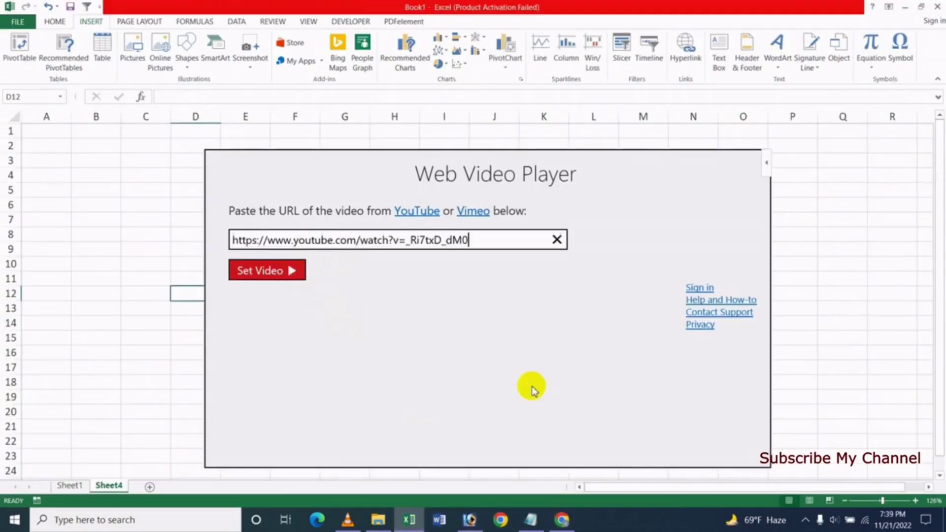
pyautogui.click(265, 275)
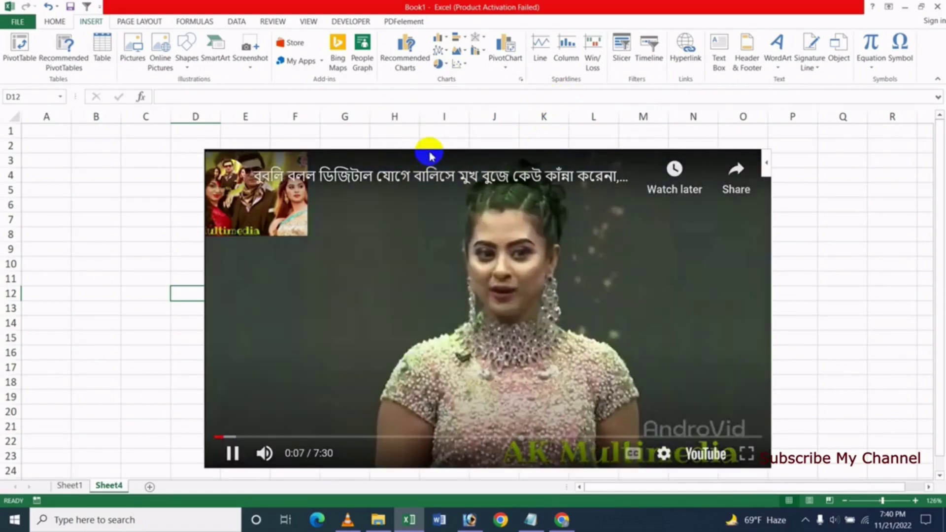
pyautogui.click(424, 153)
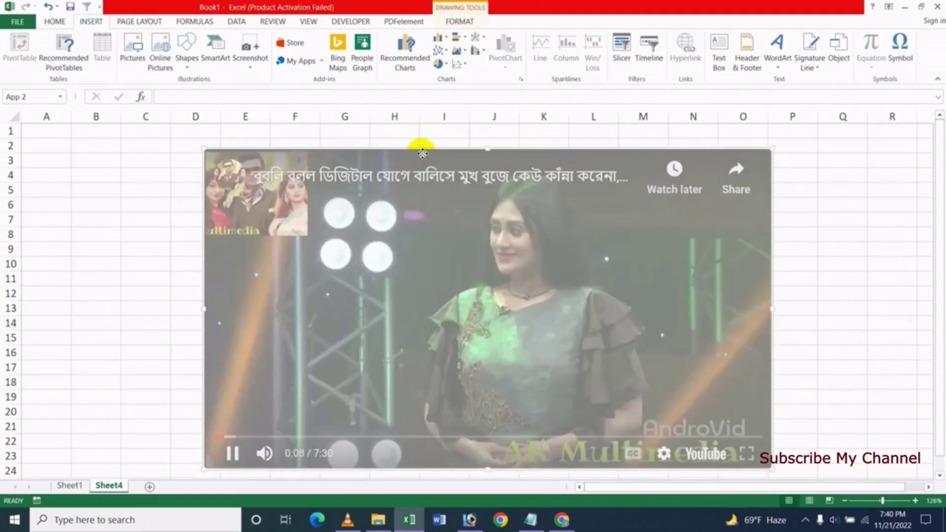
pyautogui.press('Delete')
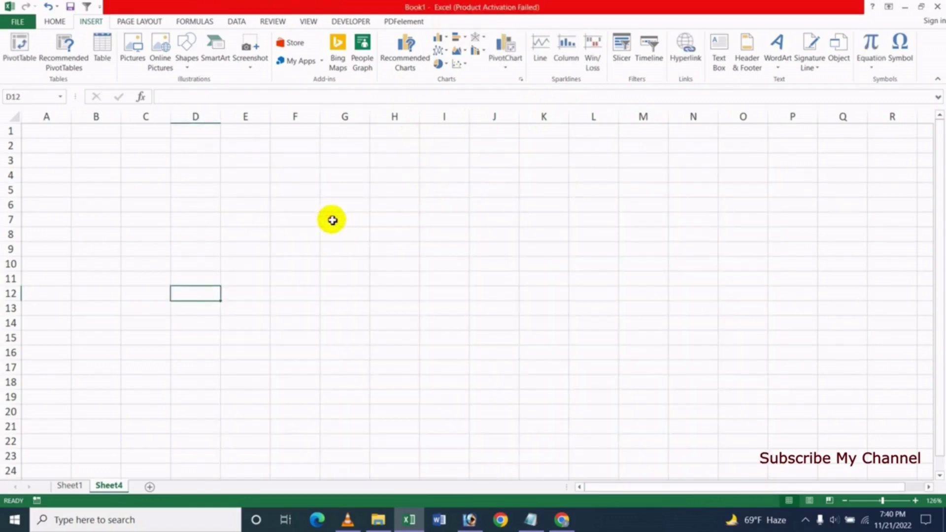
pyautogui.click(332, 220)
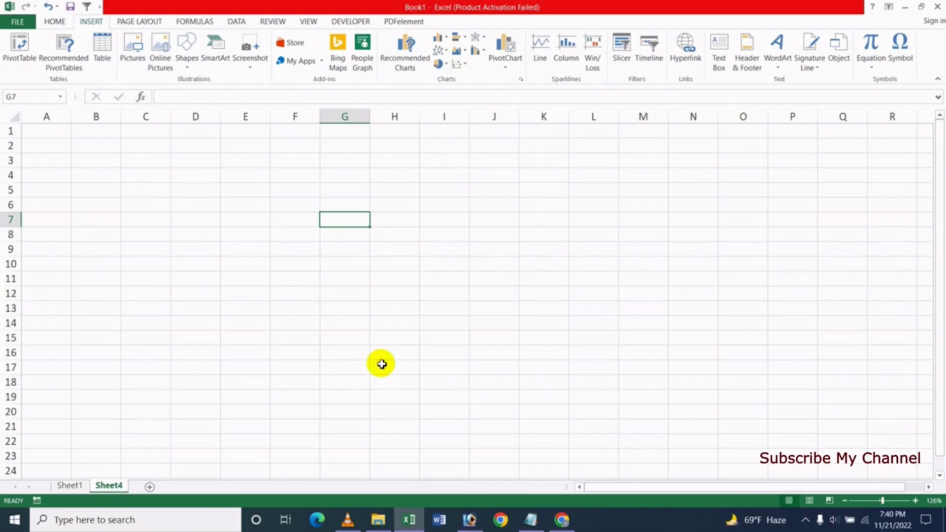
pyautogui.click(351, 279)
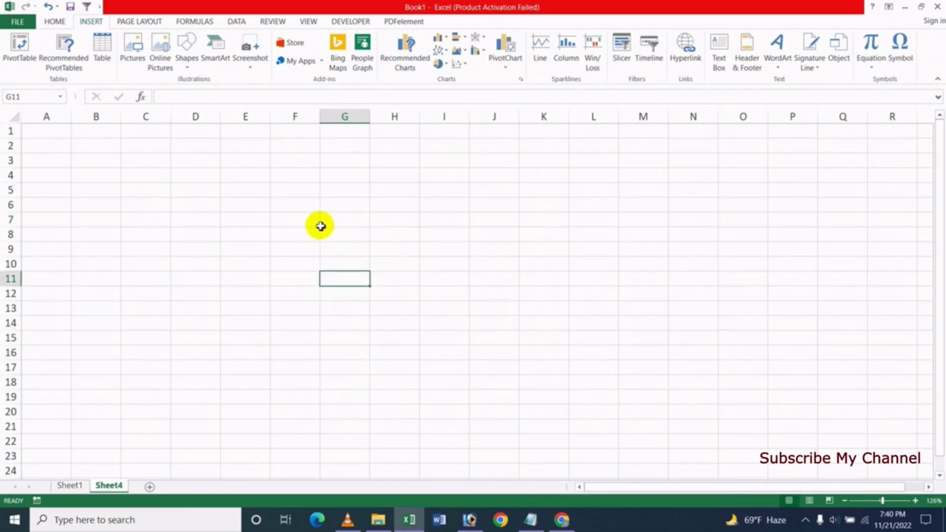
# Install the Wikipedia add-in from the Office Store's Productivity category, accepting its license terms
pyautogui.click(278, 218)
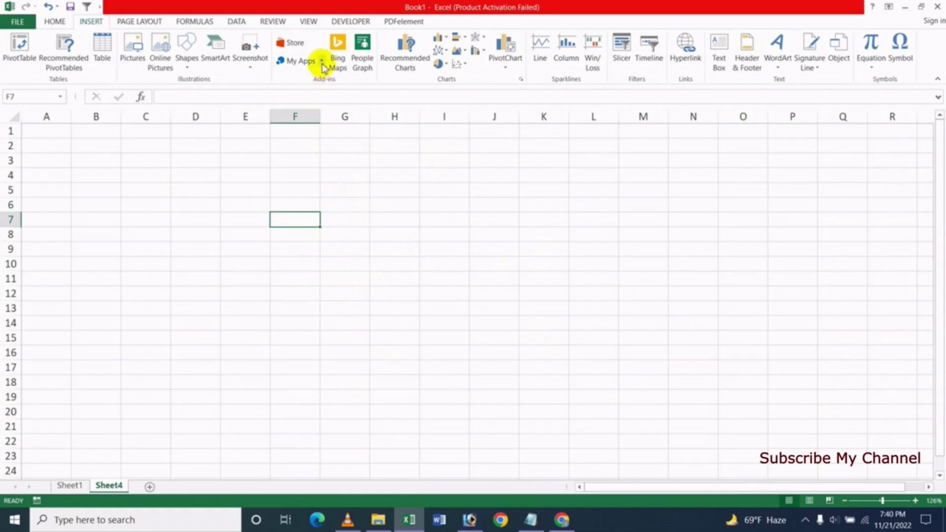
pyautogui.click(293, 43)
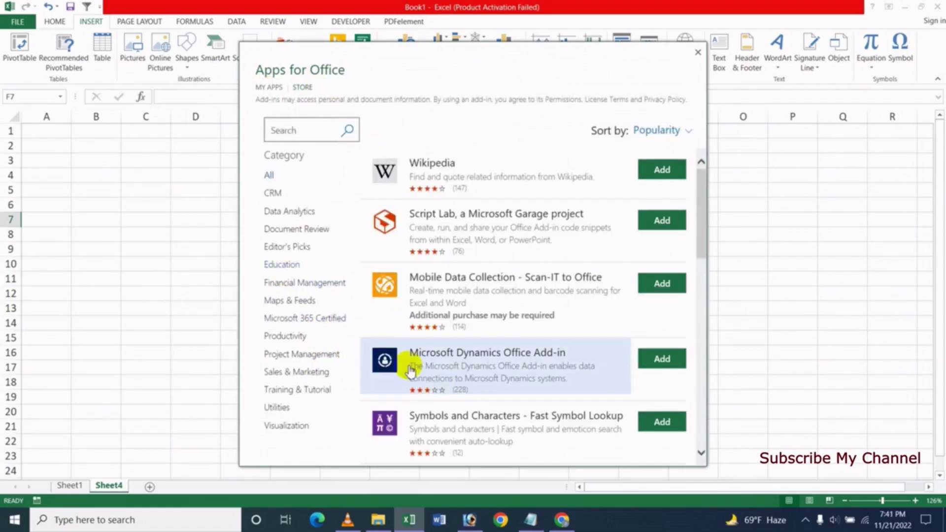
pyautogui.click(290, 338)
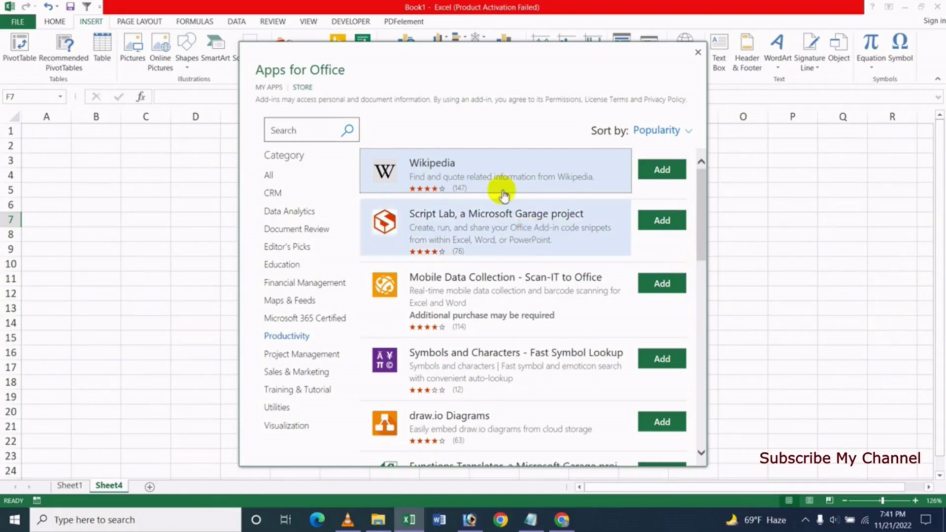
pyautogui.click(656, 171)
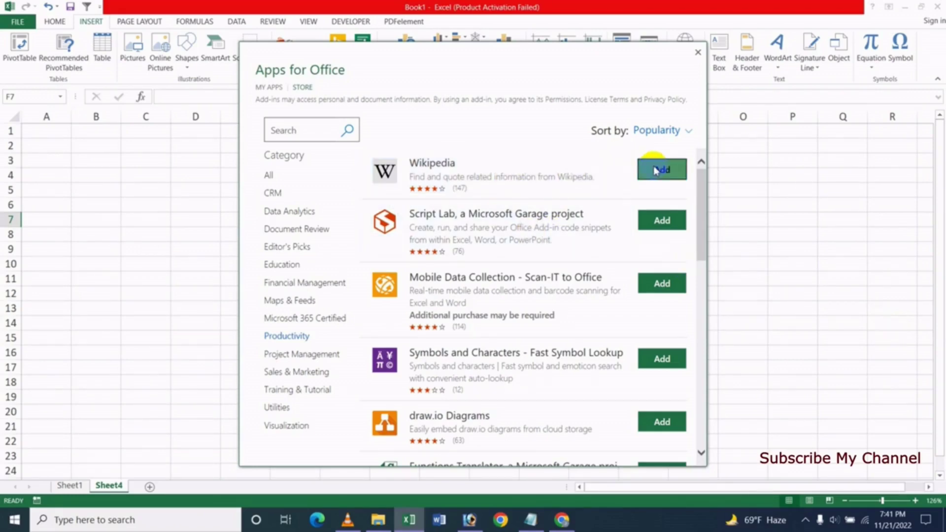
pyautogui.click(591, 268)
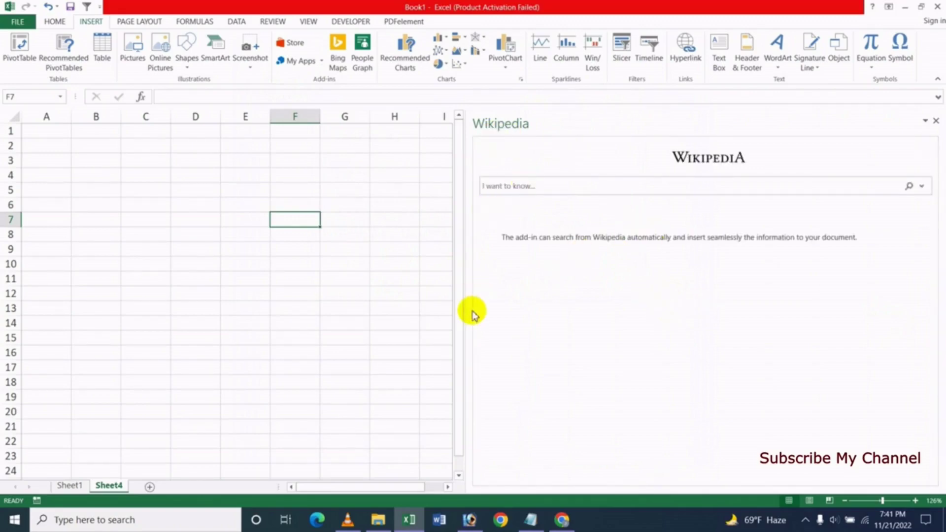
# Narrow the Wikipedia pane and search it for 'sum formula', dismissing the warning
pyautogui.moveTo(464, 311)
pyautogui.mouseDown()
pyautogui.moveTo(721, 307)
pyautogui.moveTo(704, 308)
pyautogui.mouseUp()
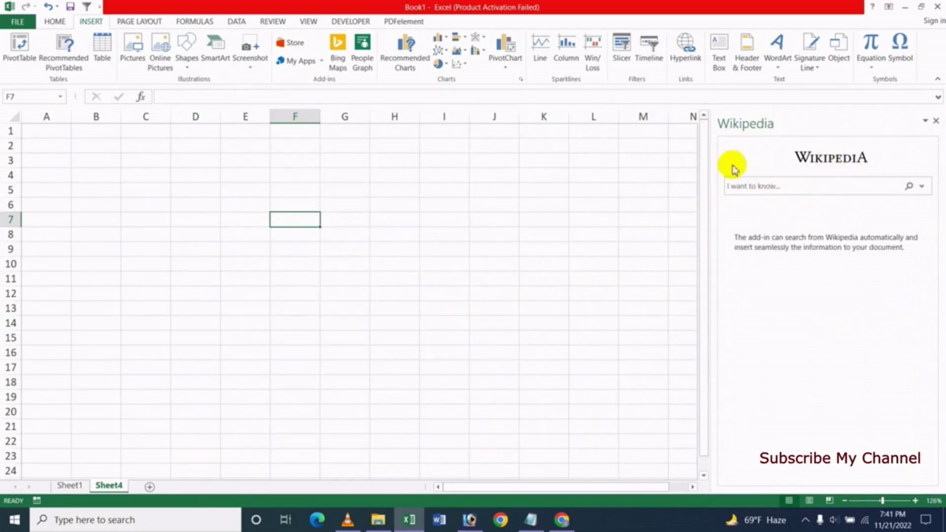
pyautogui.click(763, 187)
pyautogui.write('sum formula')
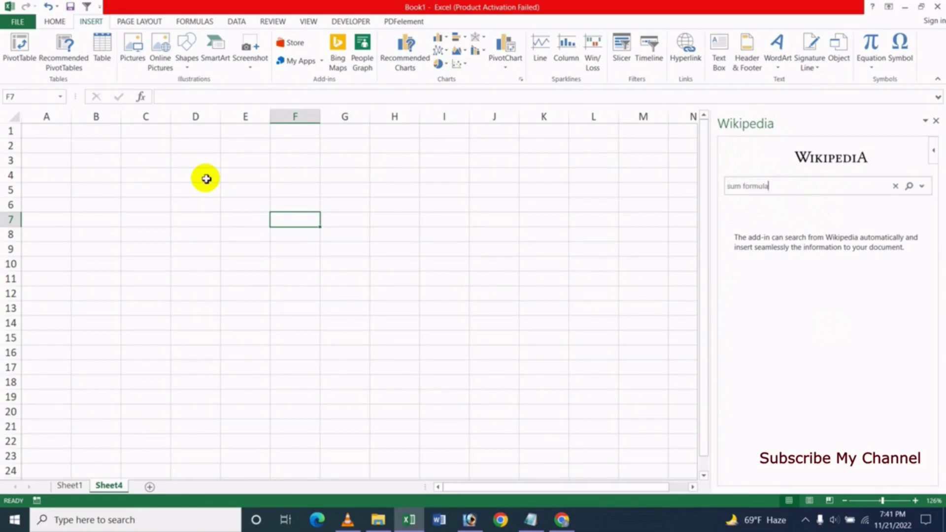
pyautogui.press('Return')
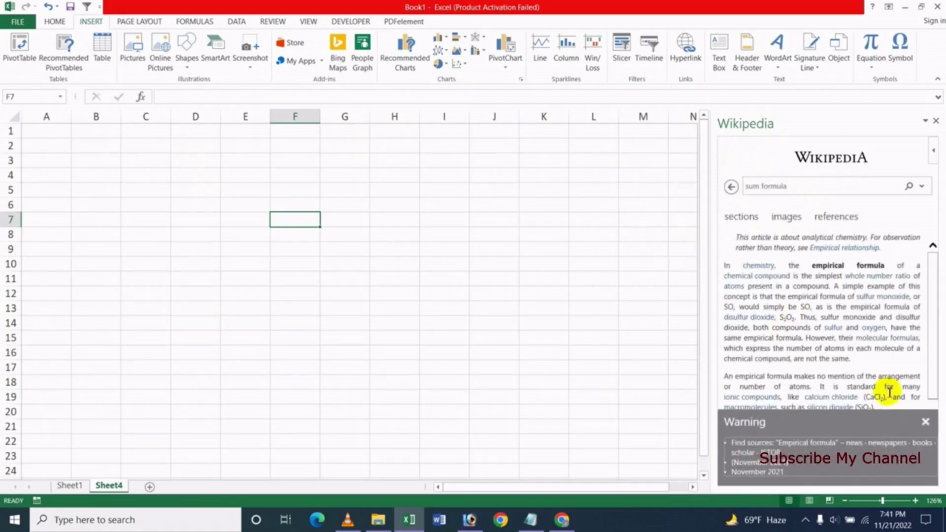
pyautogui.click(926, 422)
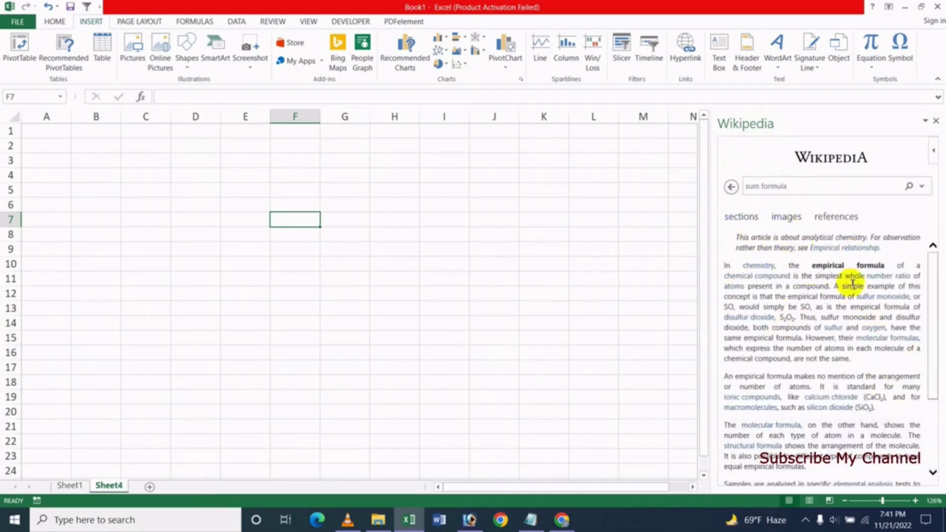
# Replace the query with 'what is digital marketing' and scroll through the results
pyautogui.scroll(-3, 937, 337)
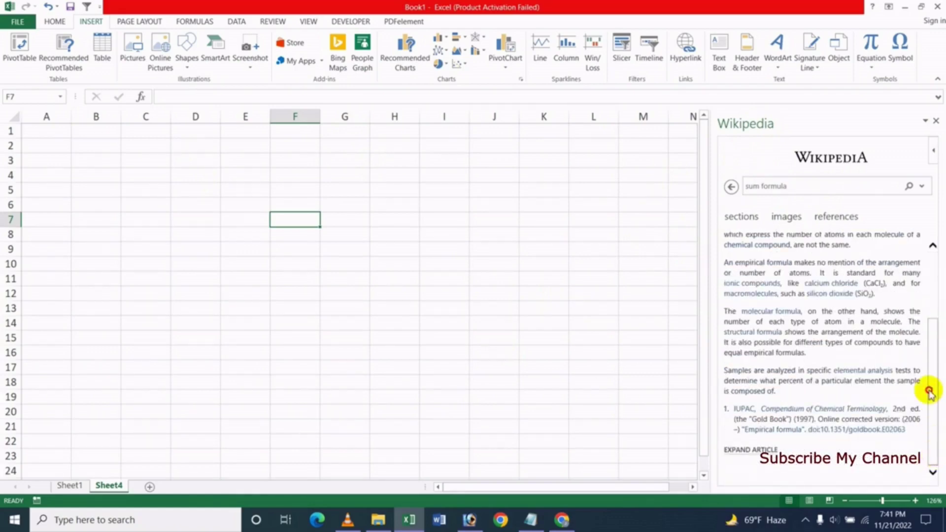
pyautogui.scroll(3, 930, 391)
pyautogui.click(717, 186)
pyautogui.write('what is digital marketing')
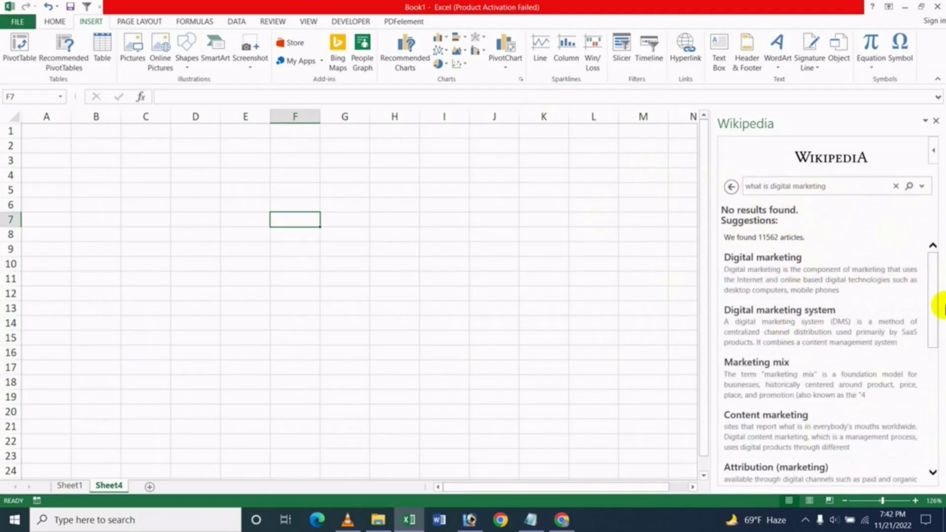
pyautogui.moveTo(937, 296)
pyautogui.mouseDown()
pyautogui.moveTo(939, 426)
pyautogui.moveTo(935, 245)
pyautogui.mouseUp()
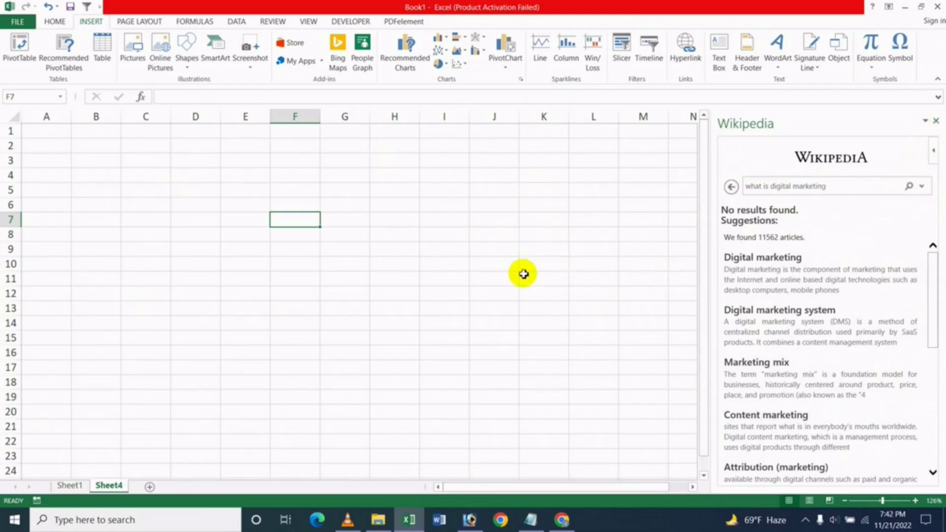
pyautogui.click(936, 120)
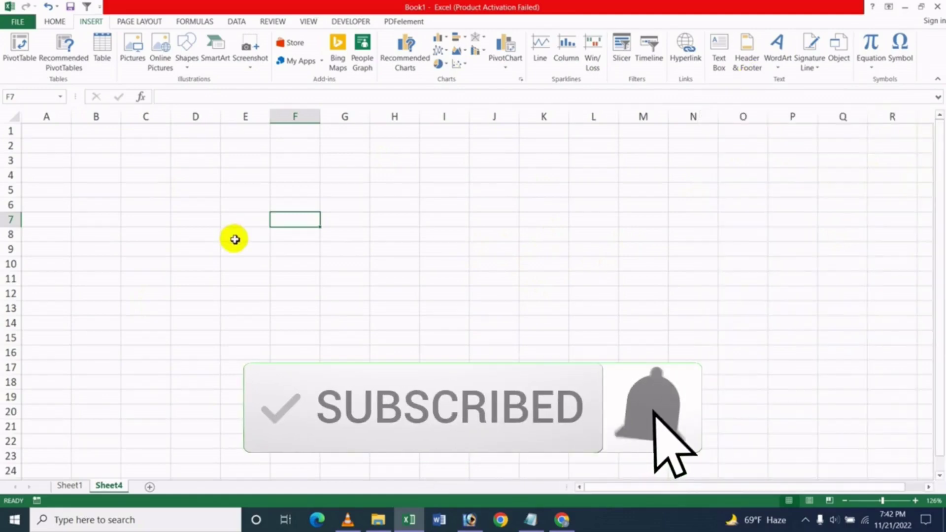
pyautogui.click(295, 44)
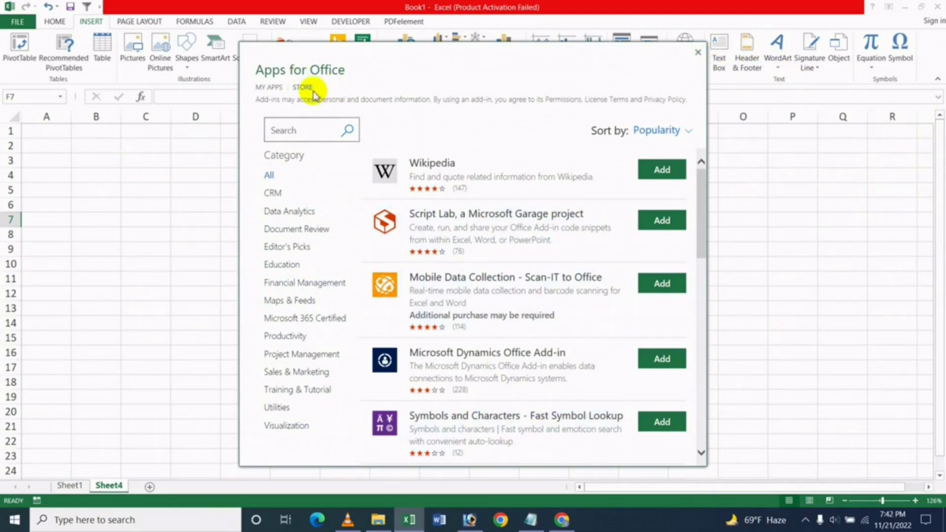
pyautogui.click(269, 87)
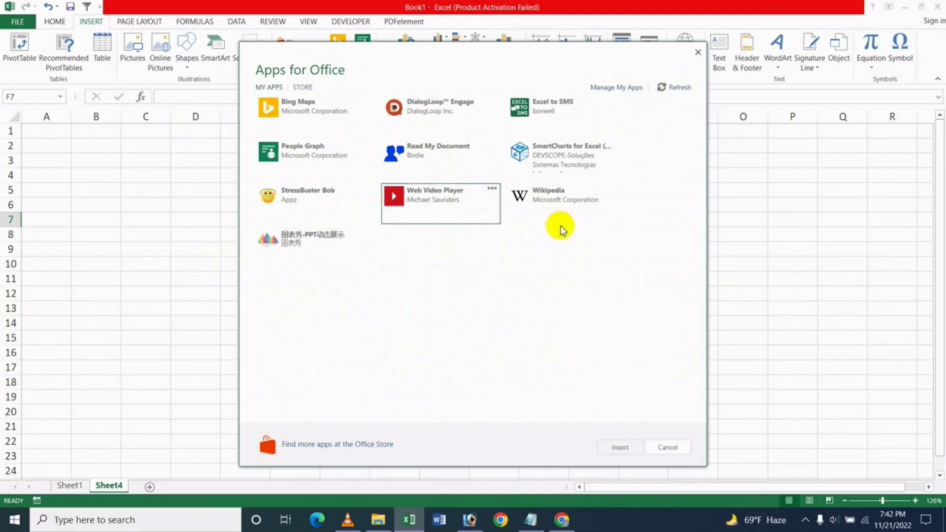
pyautogui.click(536, 197)
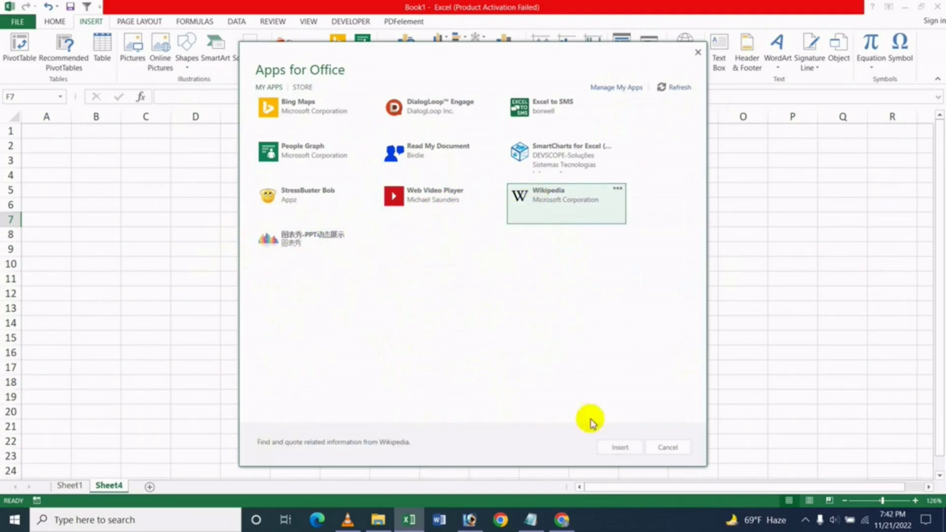
pyautogui.click(619, 447)
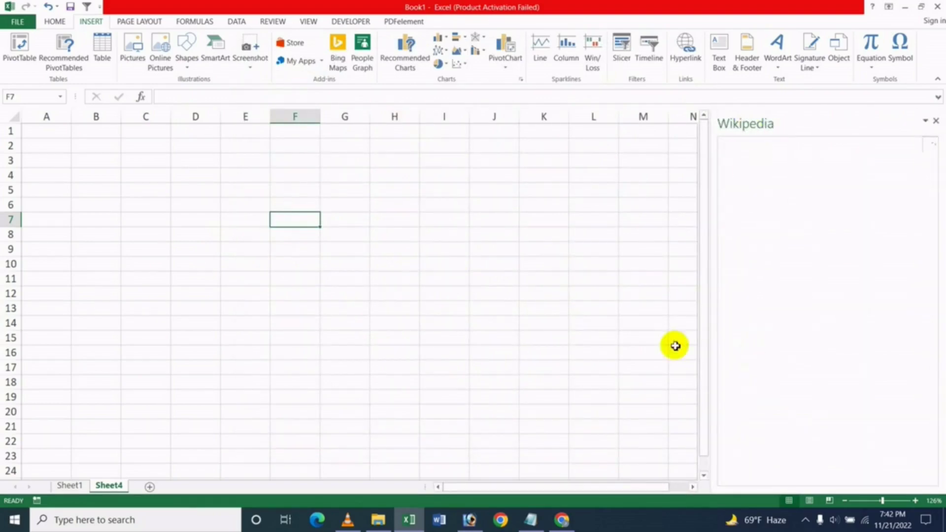
pyautogui.click(935, 122)
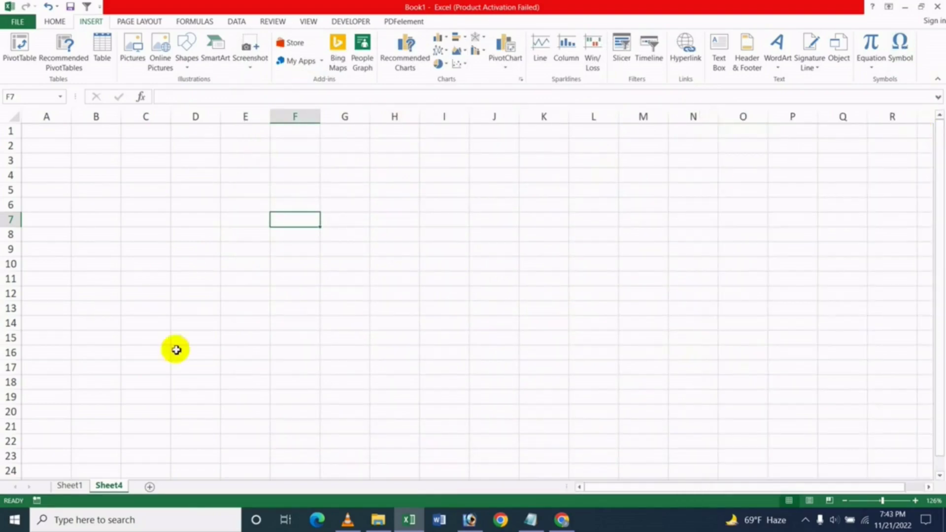
pyautogui.click(314, 326)
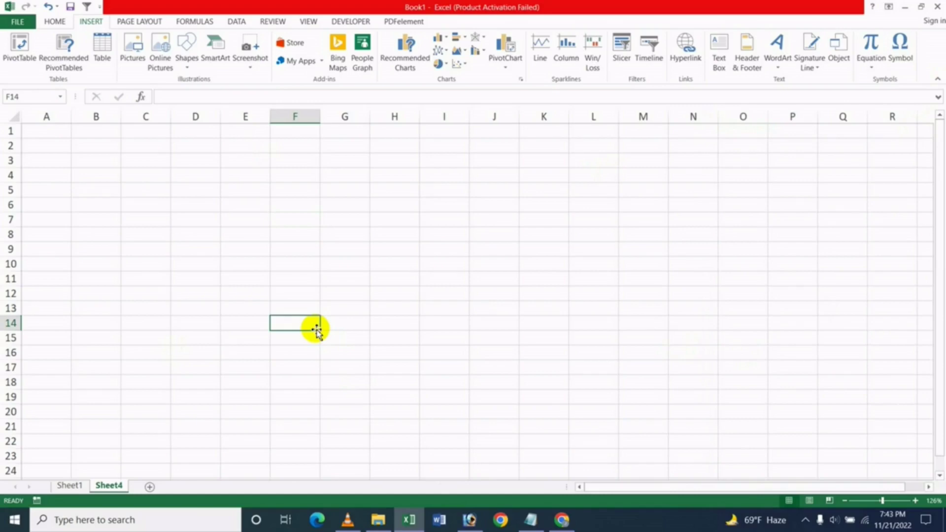
pyautogui.click(562, 520)
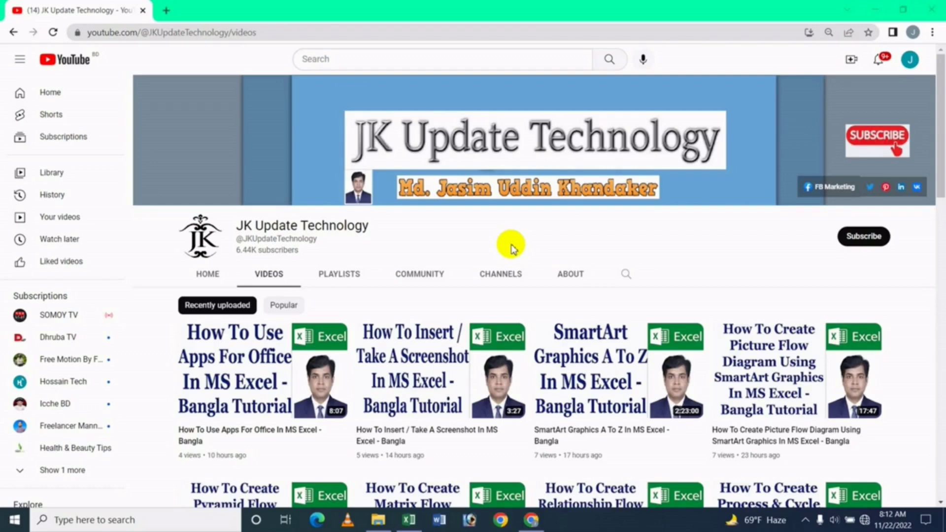
# Bring Excel's Book2 with the Year, Revenue and Expense table back to the front
pyautogui.click(410, 525)
pyautogui.click(265, 263)
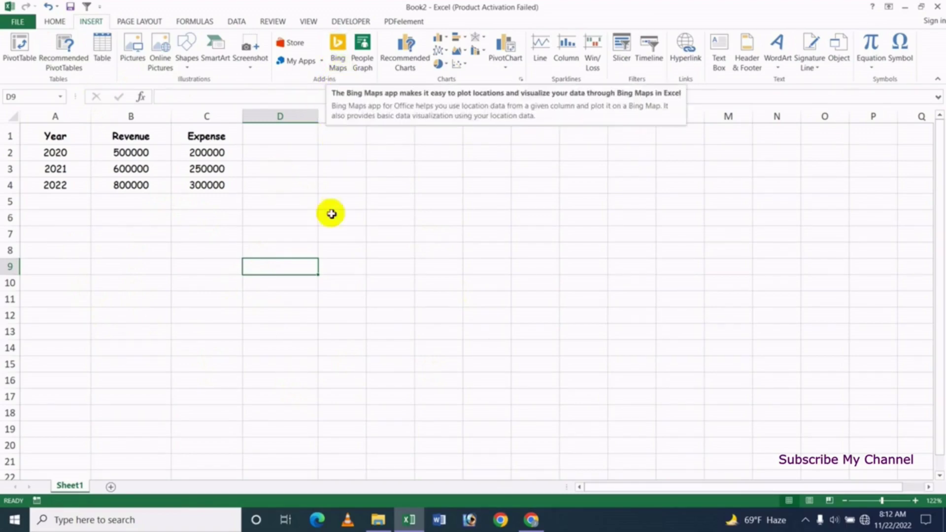
# Pick a cell beside the table and insert a Bing Maps add-in from the Insert tab
pyautogui.click(205, 232)
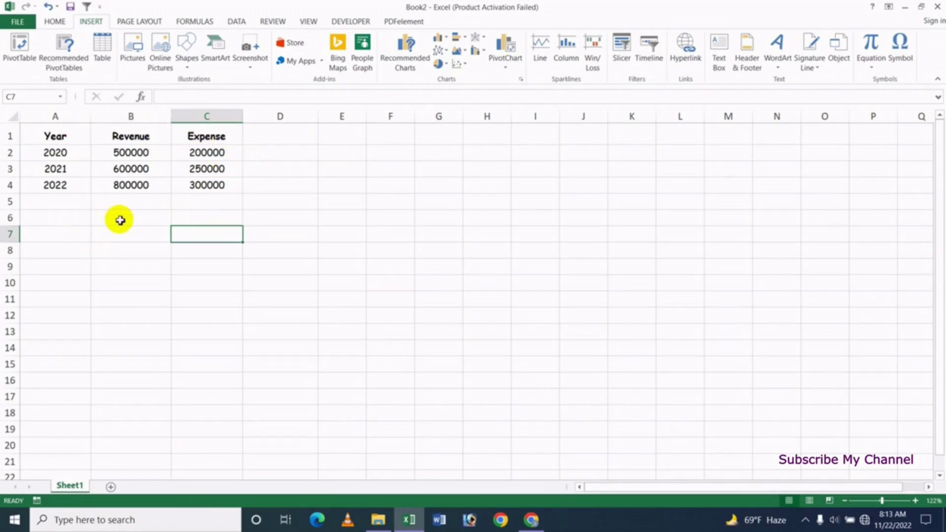
pyautogui.click(154, 245)
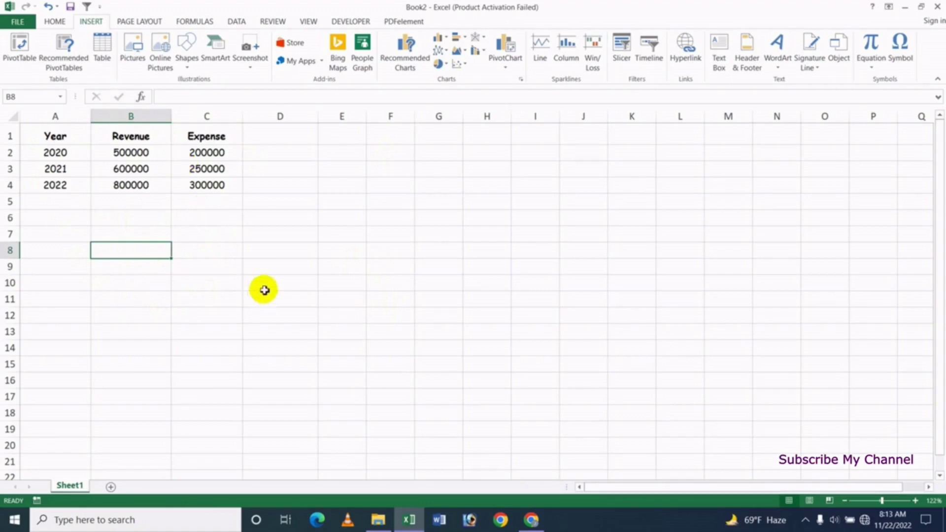
pyautogui.click(262, 254)
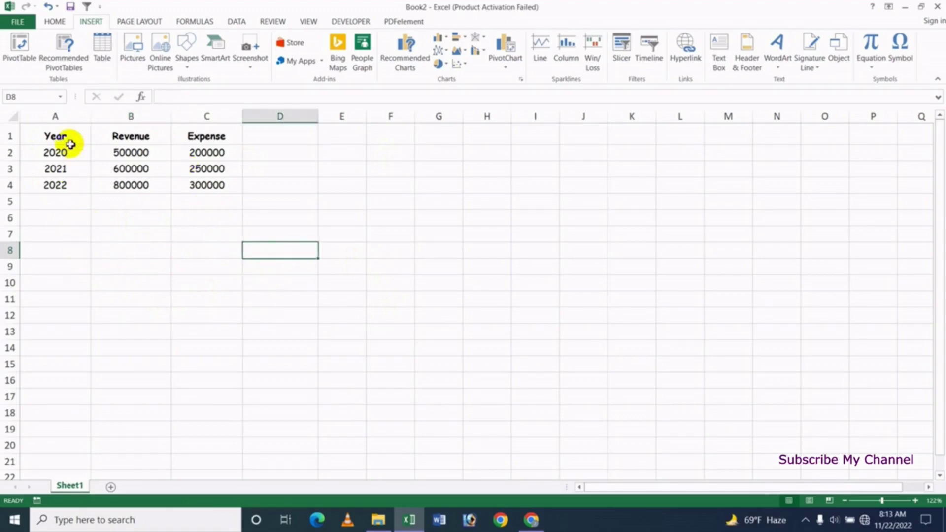
pyautogui.click(58, 255)
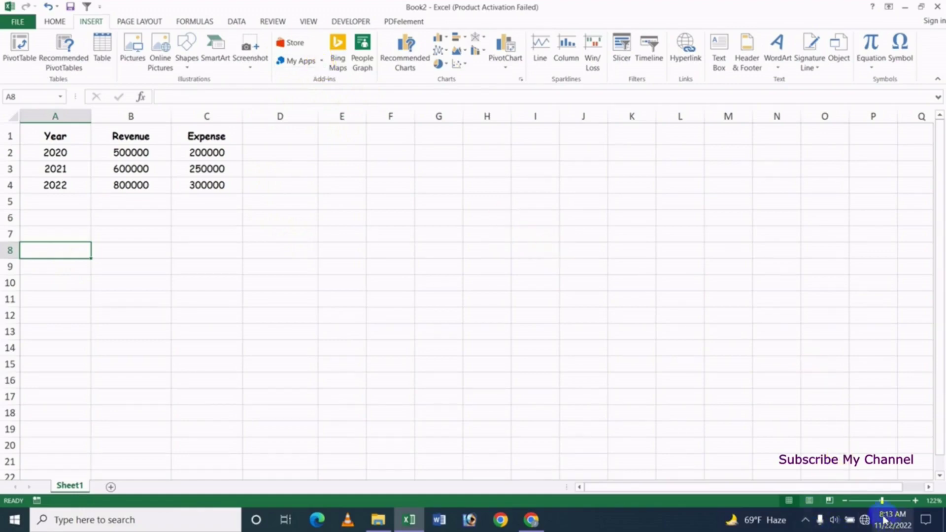
pyautogui.click(834, 521)
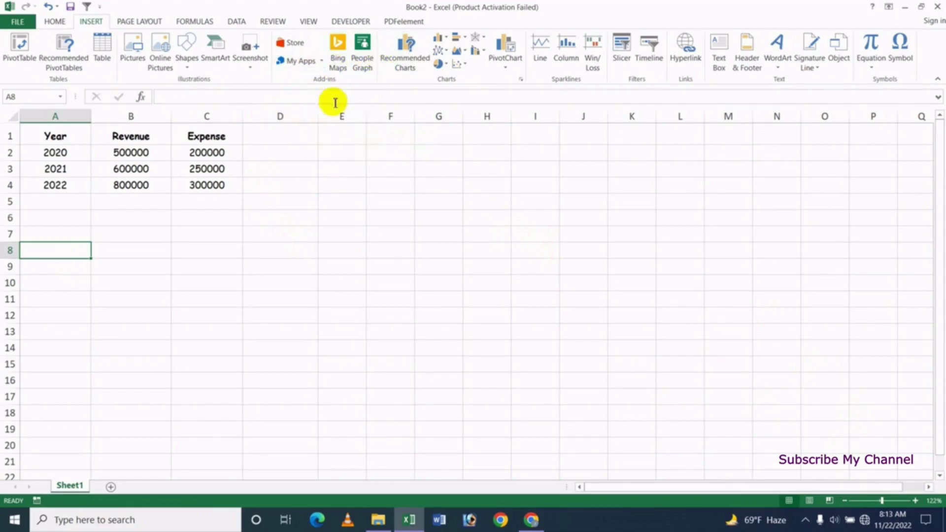
pyautogui.click(337, 59)
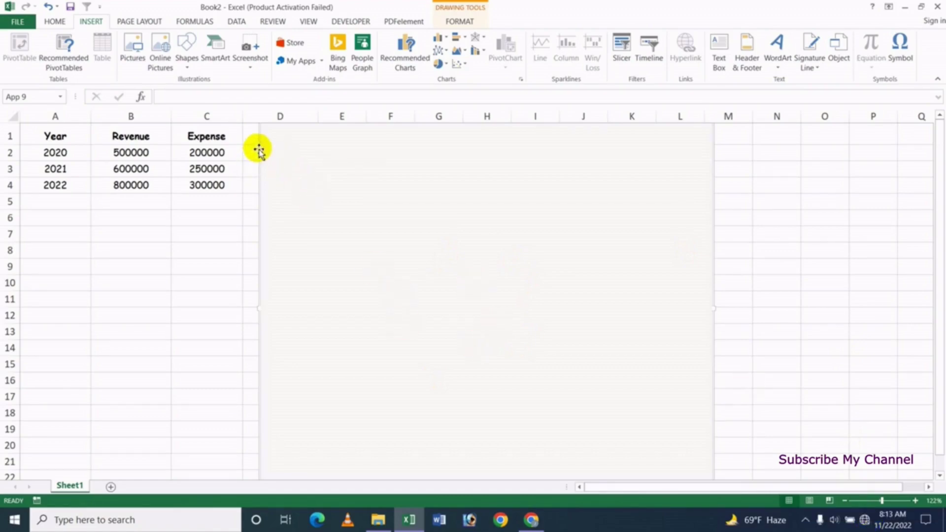
# Delete the blank Bing Maps box and close the add-ins Store that failed to load
pyautogui.press('Delete')
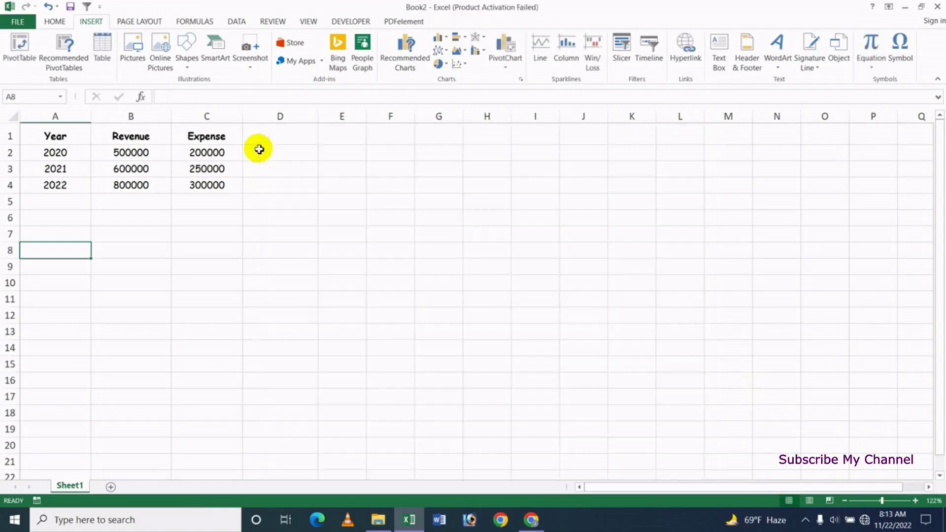
pyautogui.click(294, 44)
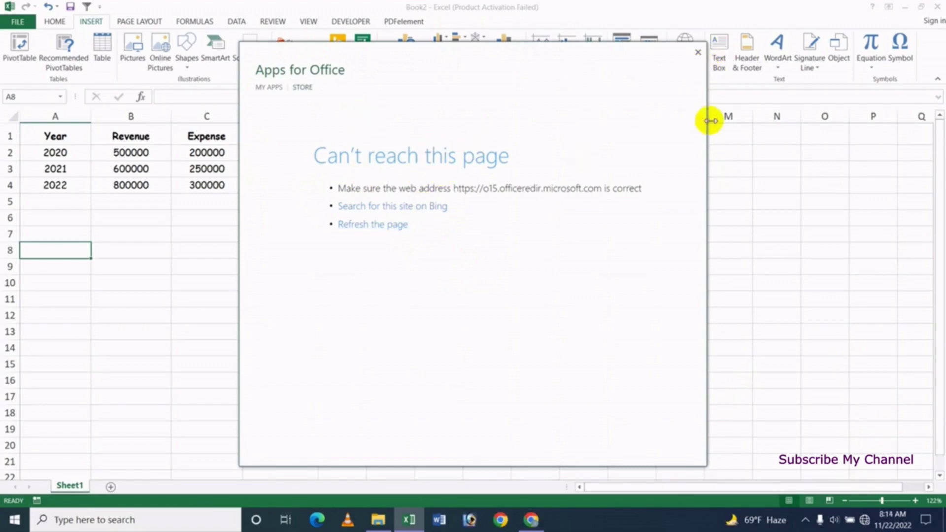
pyautogui.click(698, 53)
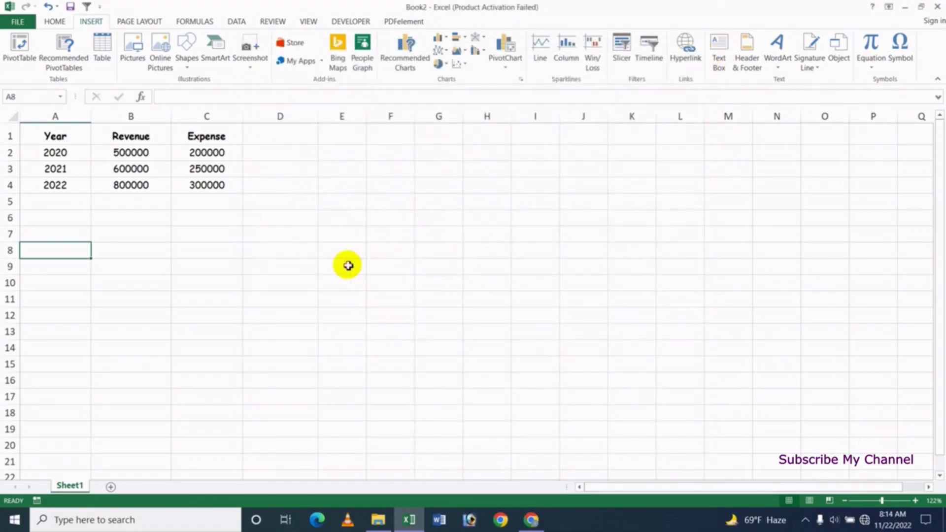
pyautogui.click(348, 265)
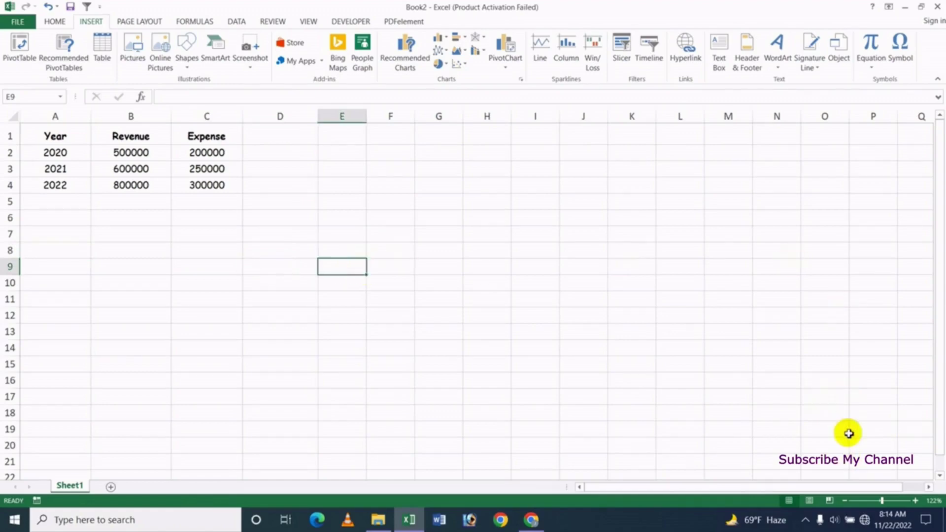
# Connect the computer to a wireless network from the taskbar network list
pyautogui.click(866, 520)
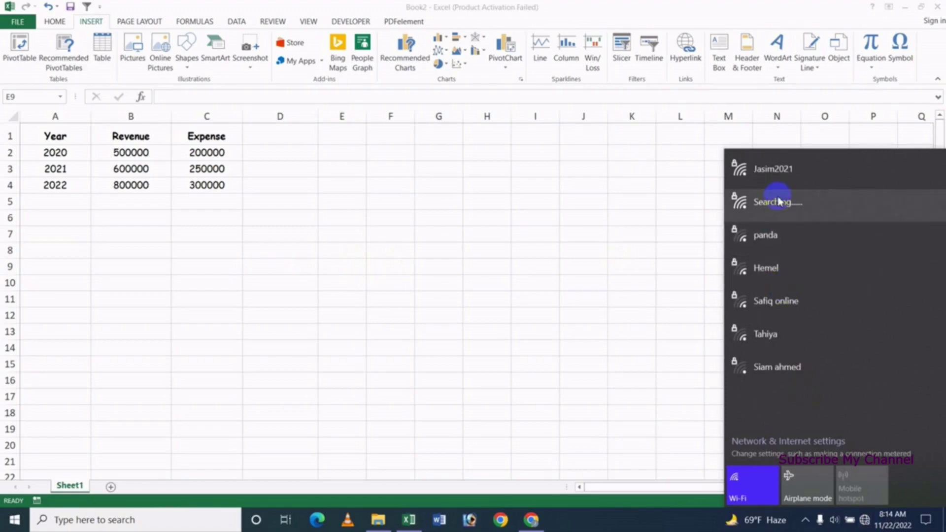
pyautogui.click(779, 169)
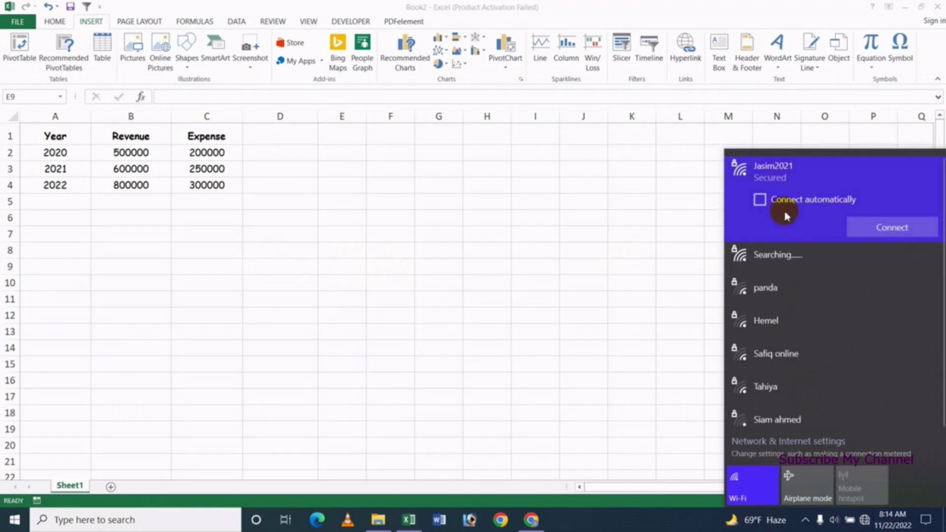
pyautogui.click(761, 202)
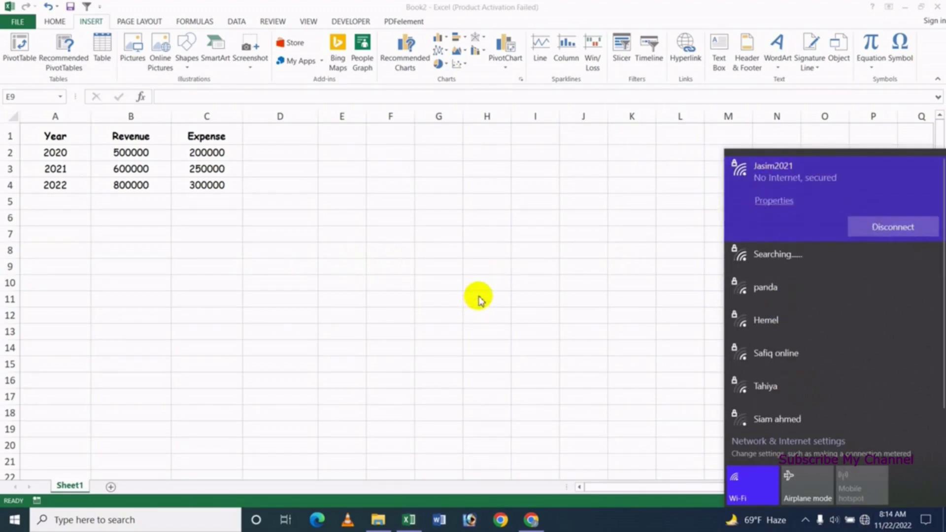
pyautogui.click(401, 220)
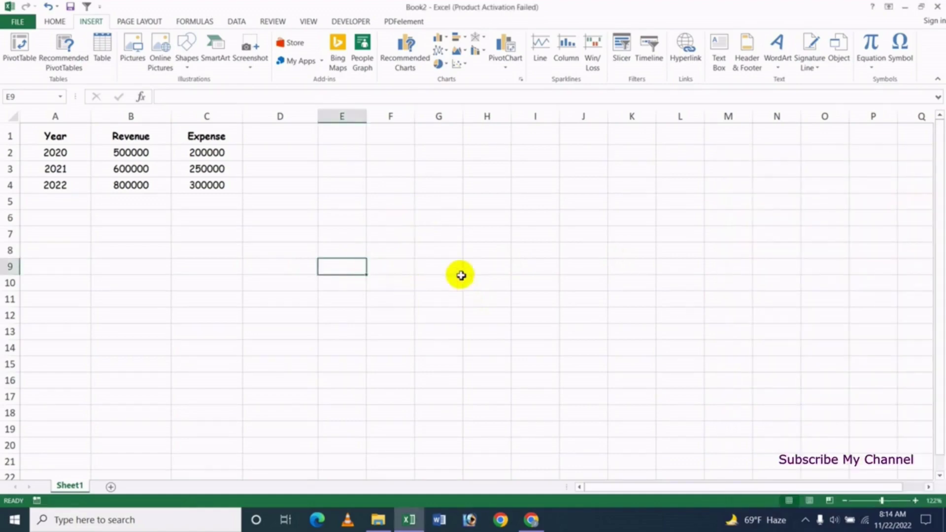
pyautogui.click(295, 44)
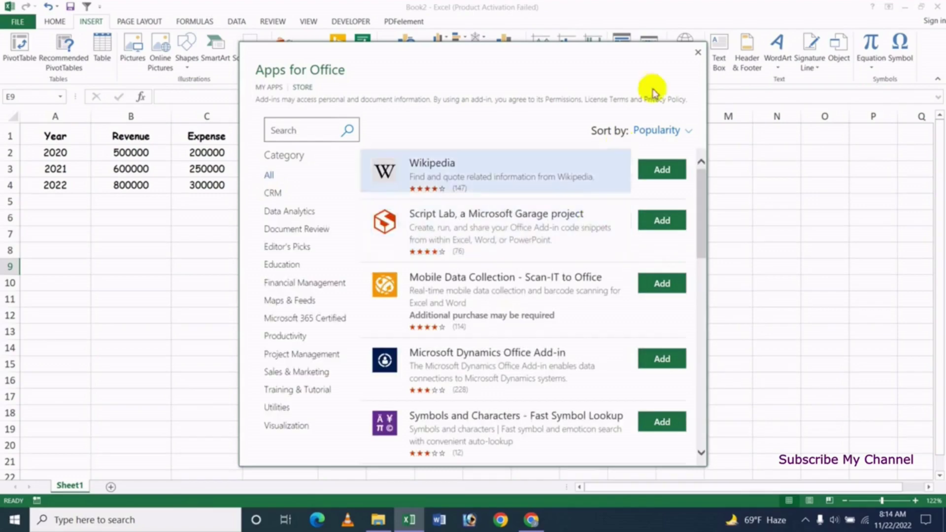
pyautogui.click(696, 54)
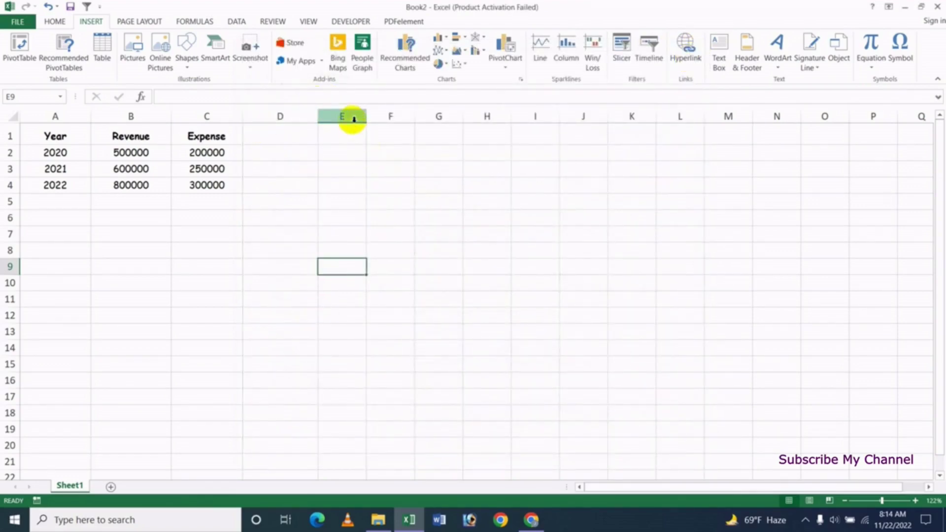
pyautogui.click(53, 265)
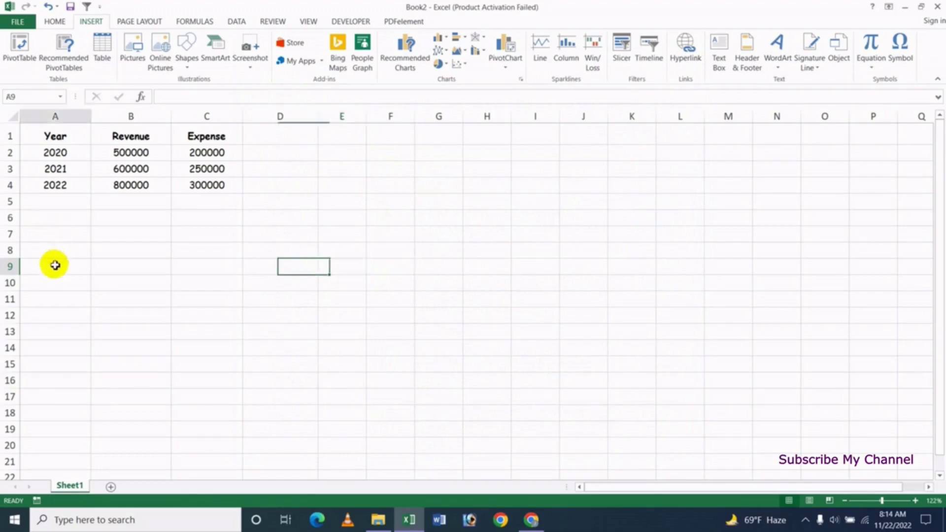
pyautogui.click(338, 50)
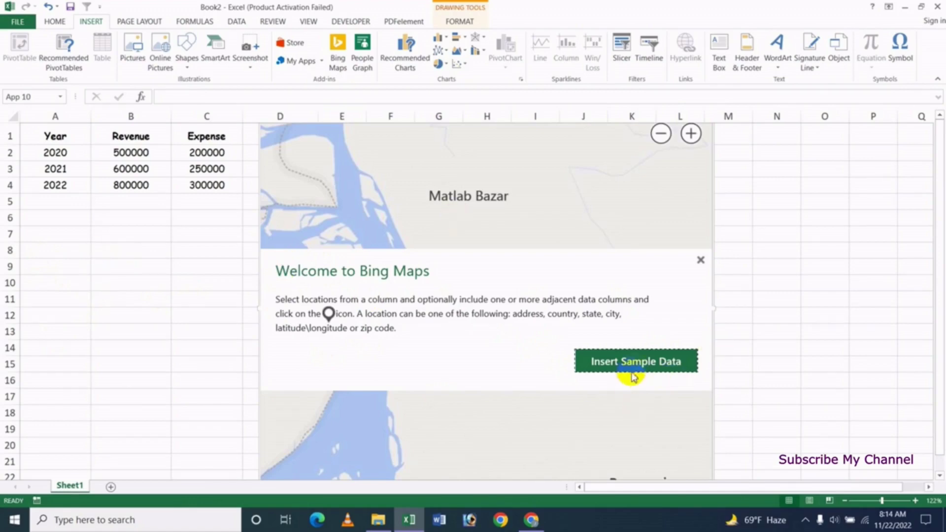
pyautogui.click(702, 261)
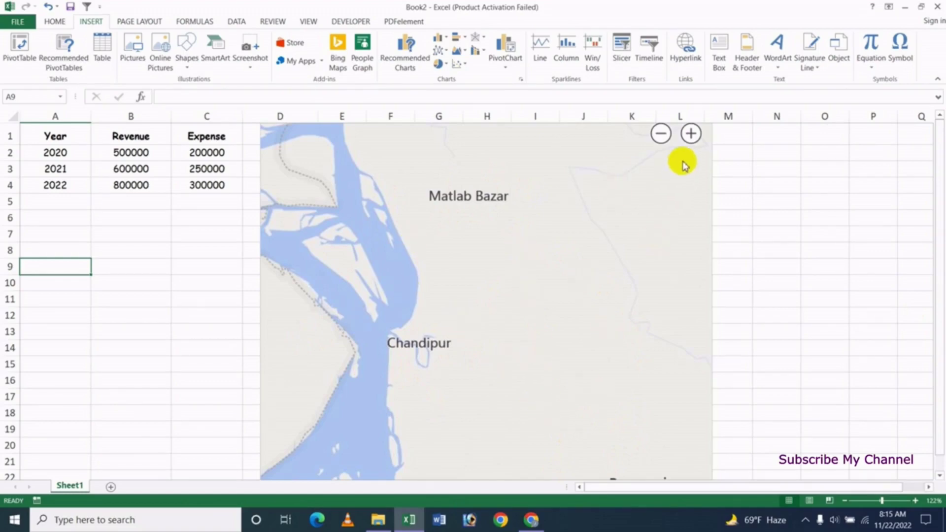
pyautogui.click(690, 136)
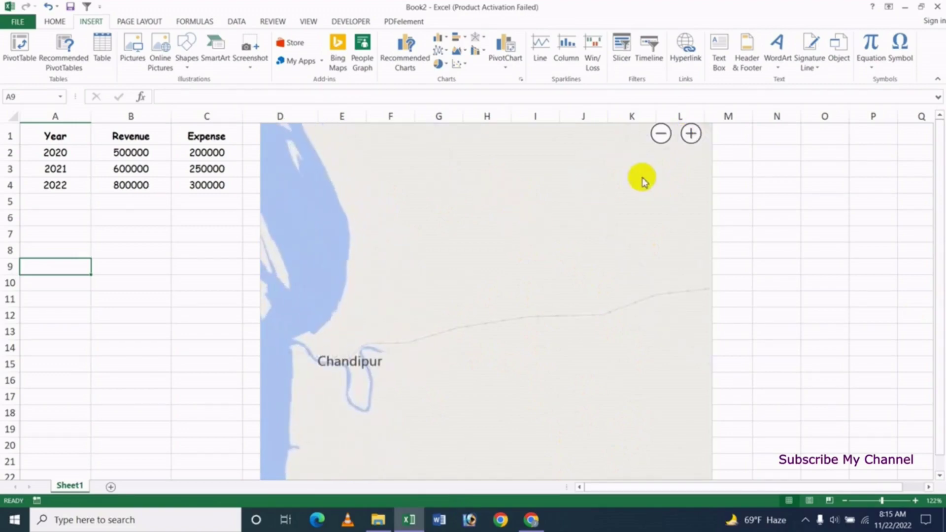
pyautogui.click(264, 157)
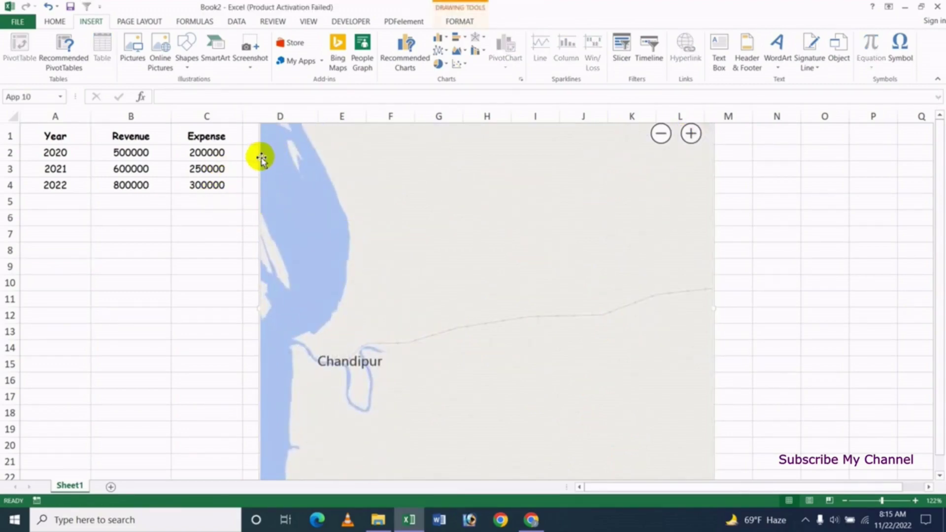
pyautogui.press('Delete')
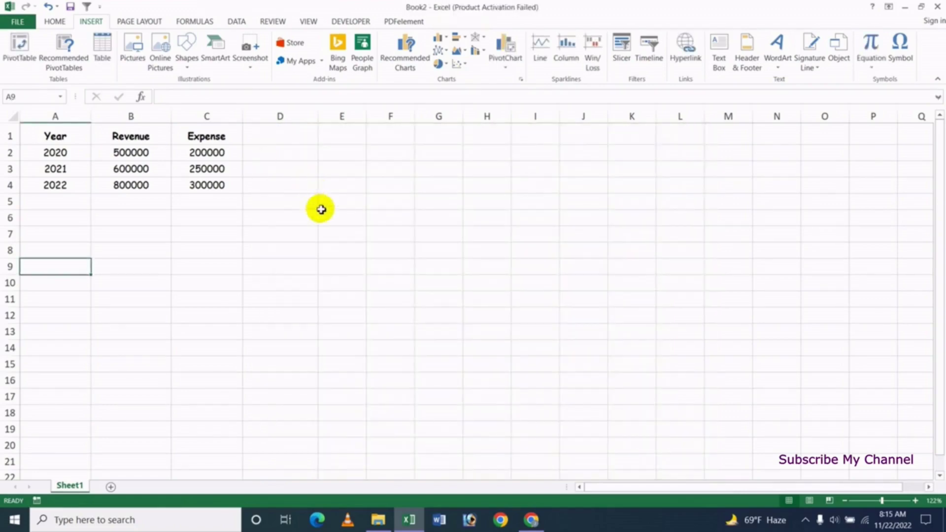
# Insert a Bing Maps add-in and load its sample data for Seattle, Berlin, London, Paris and Tokyo
pyautogui.click(338, 60)
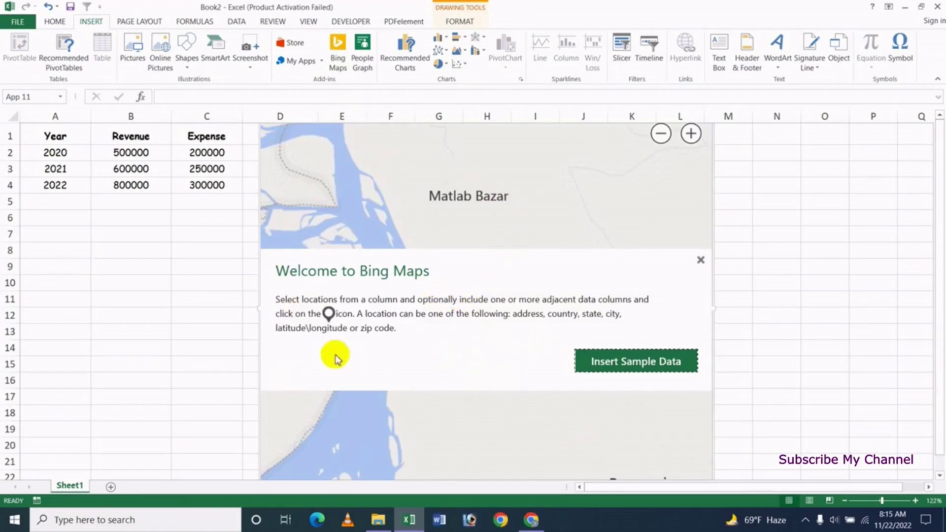
pyautogui.click(642, 368)
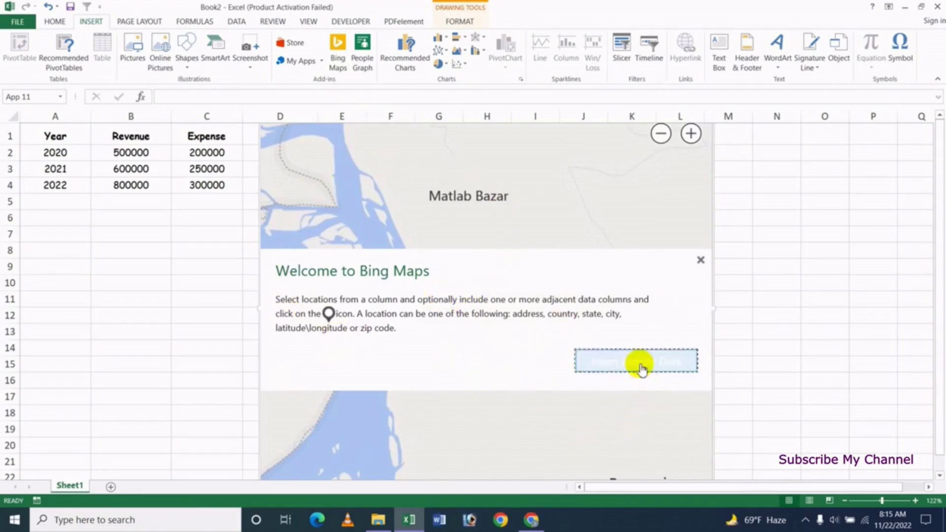
pyautogui.click(622, 368)
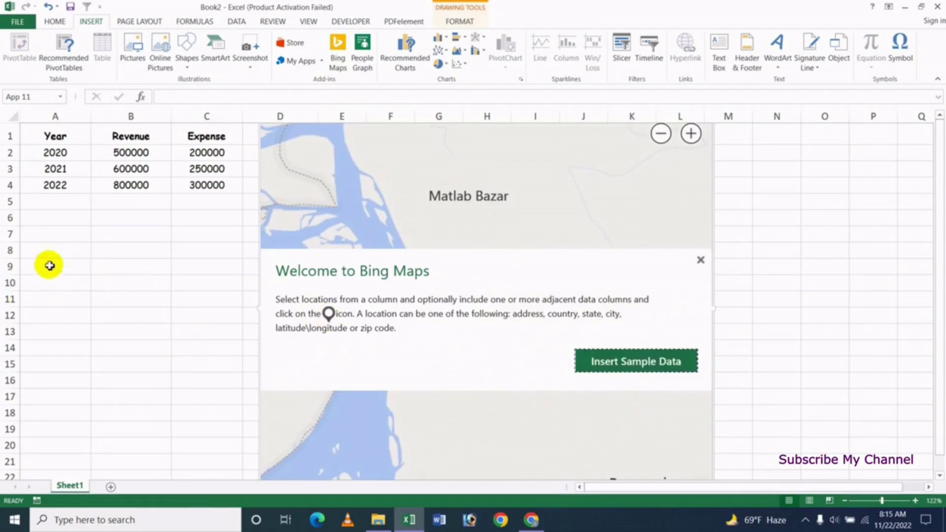
pyautogui.click(629, 364)
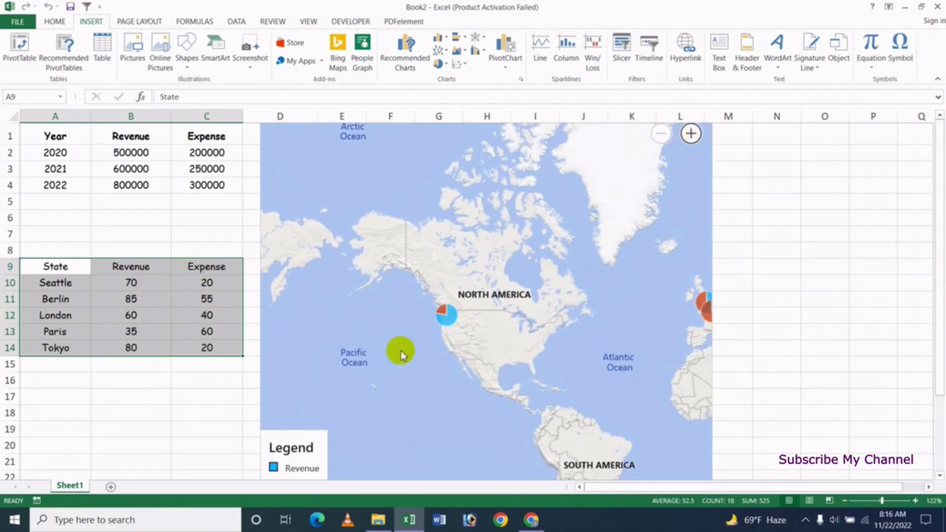
# Pan the Bing map to show the Americas and the European city pies
pyautogui.moveTo(565, 272); pyautogui.dragTo(542, 247)
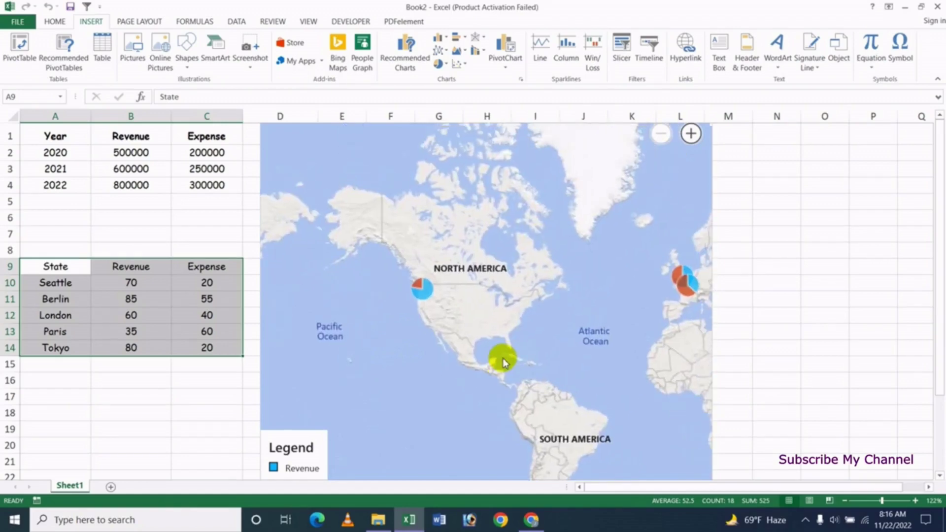
pyautogui.moveTo(504, 364); pyautogui.dragTo(510, 324)
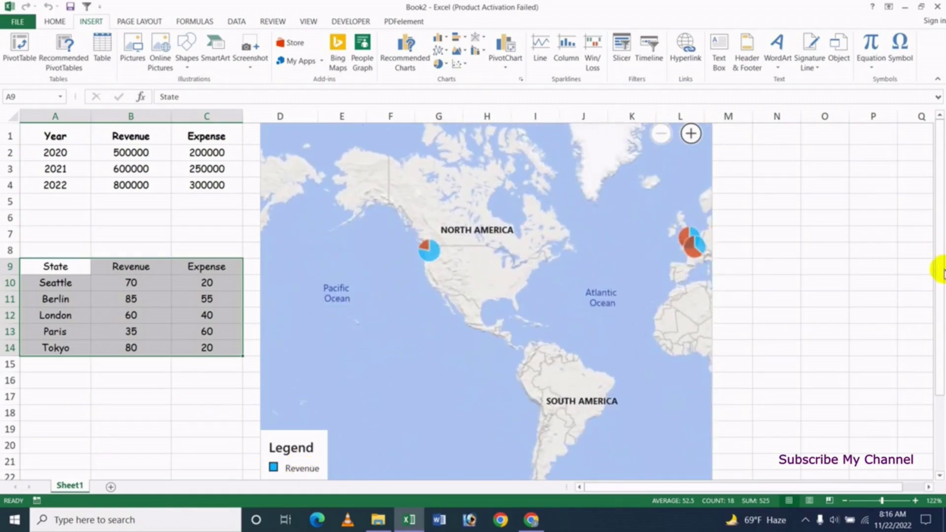
pyautogui.scroll(-1, 938, 303)
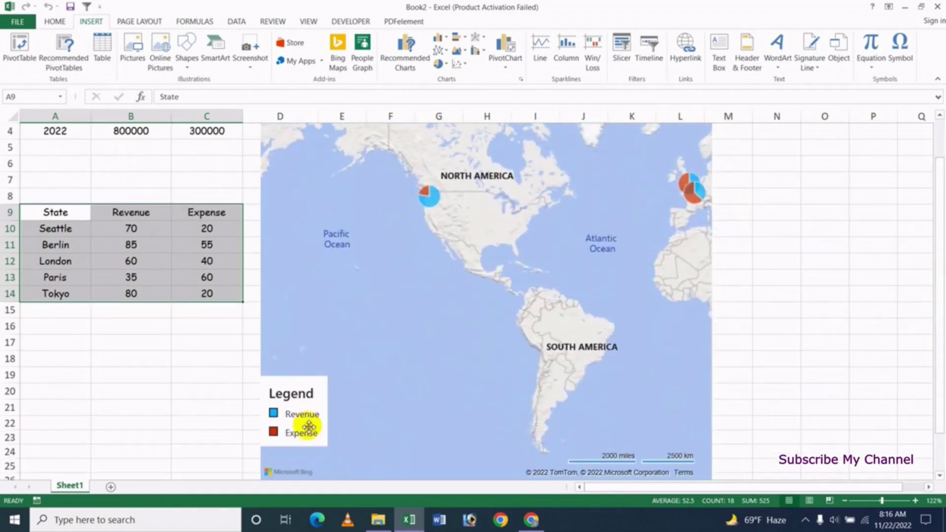
pyautogui.scroll(1, 453, 354)
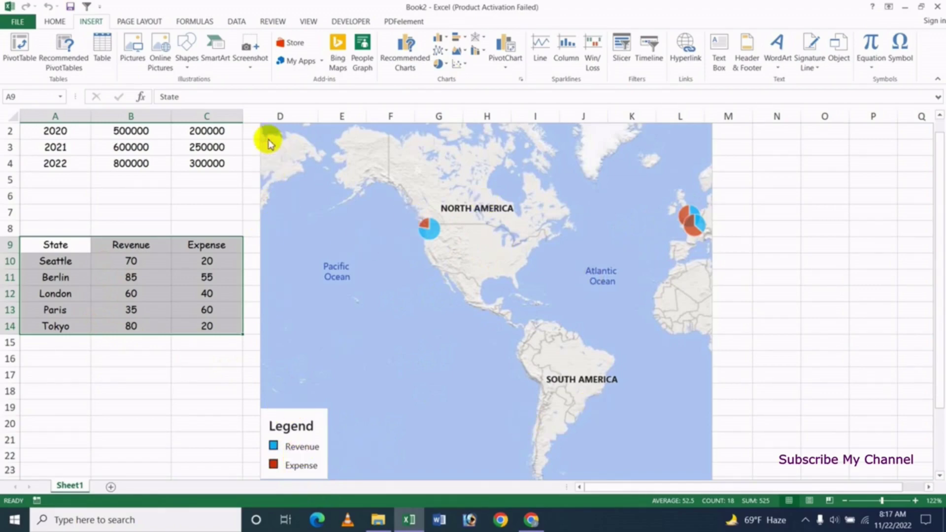
# Move the map object beside the data tables, around columns E to K
pyautogui.click(260, 174)
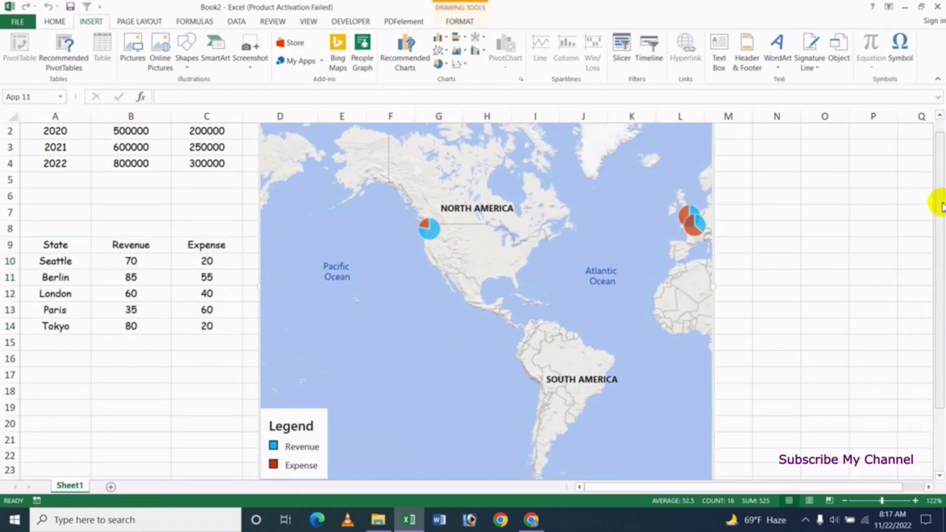
pyautogui.scroll(1, 938, 177)
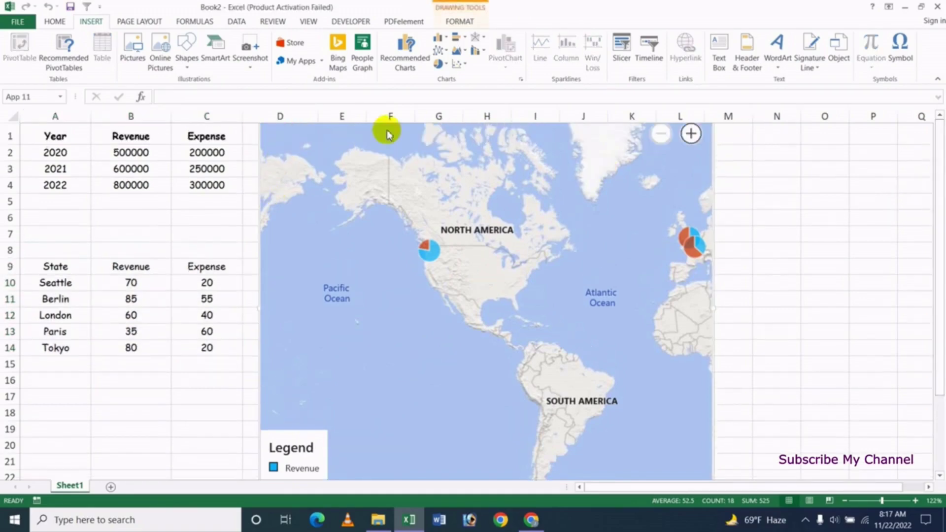
pyautogui.click(269, 138)
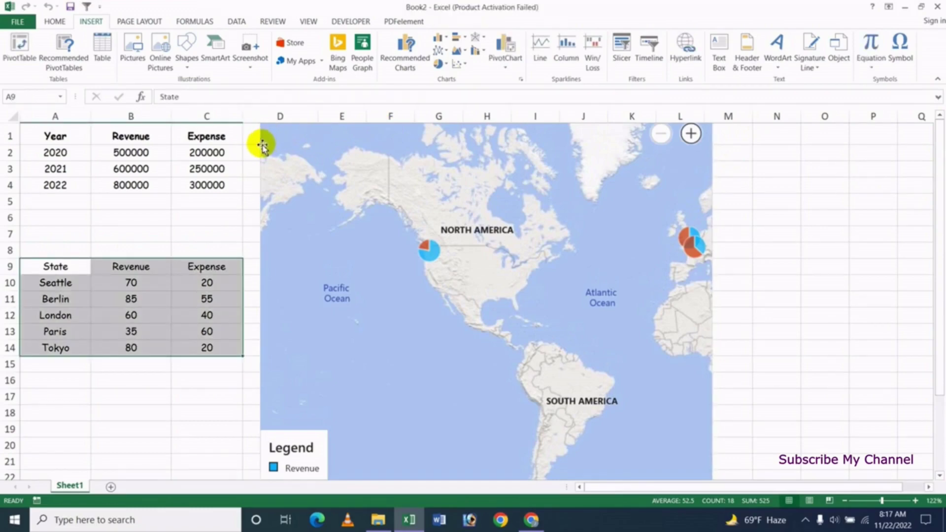
pyautogui.click(269, 185)
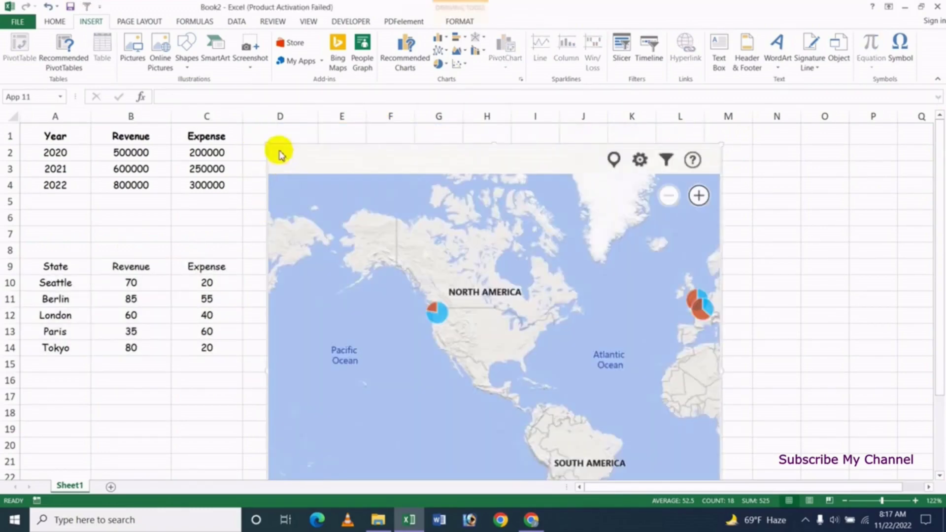
pyautogui.moveTo(269, 146); pyautogui.dragTo(350, 220)
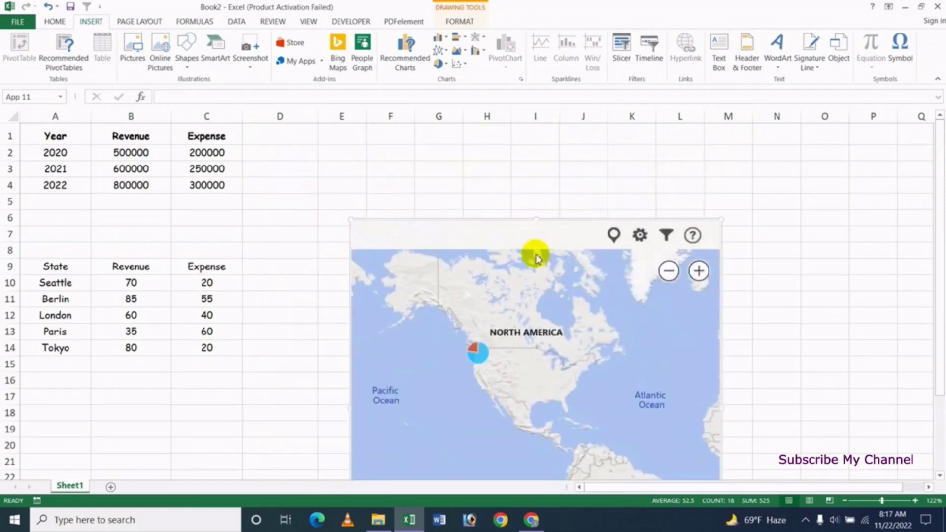
pyautogui.moveTo(507, 217); pyautogui.dragTo(473, 111)
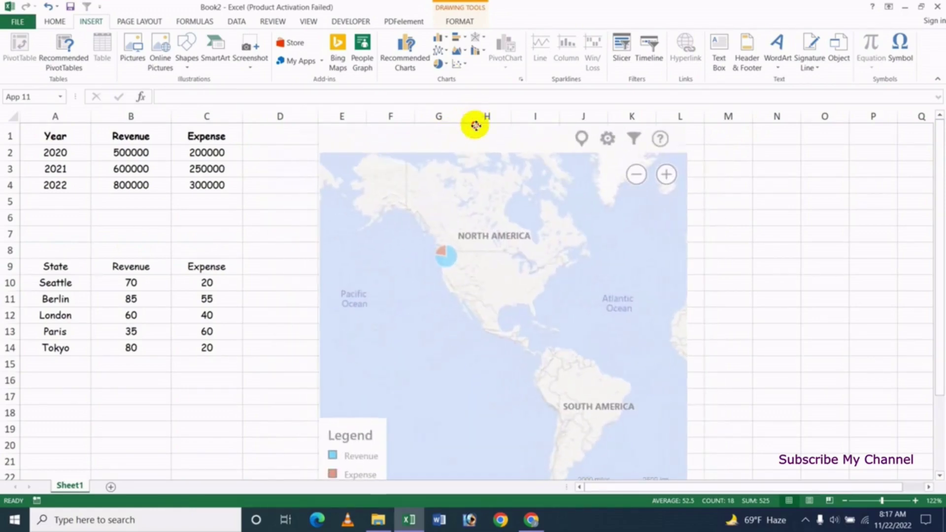
pyautogui.moveTo(475, 110); pyautogui.dragTo(488, 119)
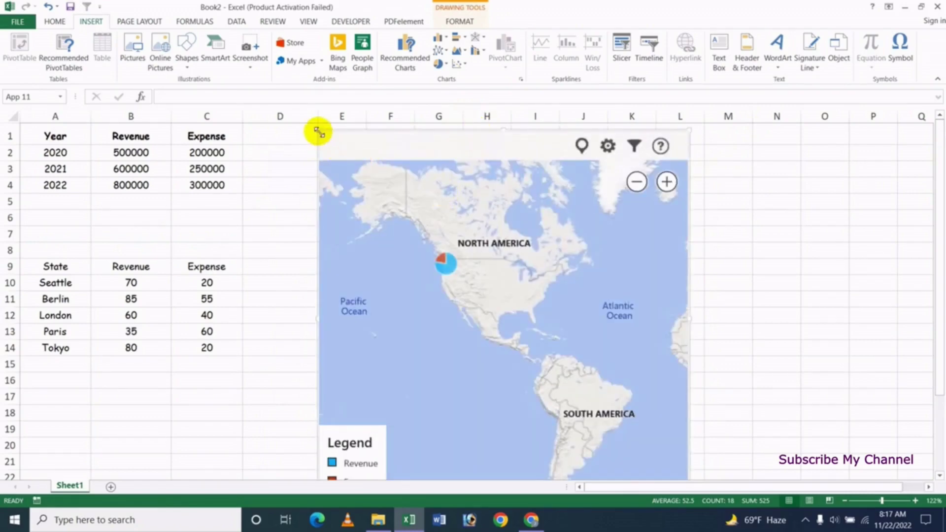
# Shrink the map from its top-left corner, then zoom in and back out
pyautogui.moveTo(318, 132); pyautogui.dragTo(338, 169)
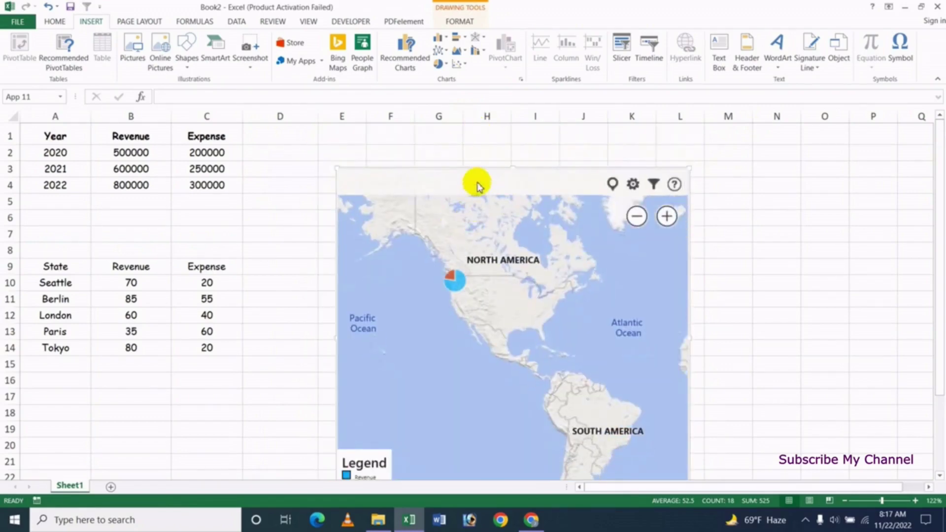
pyautogui.moveTo(476, 173); pyautogui.dragTo(462, 129)
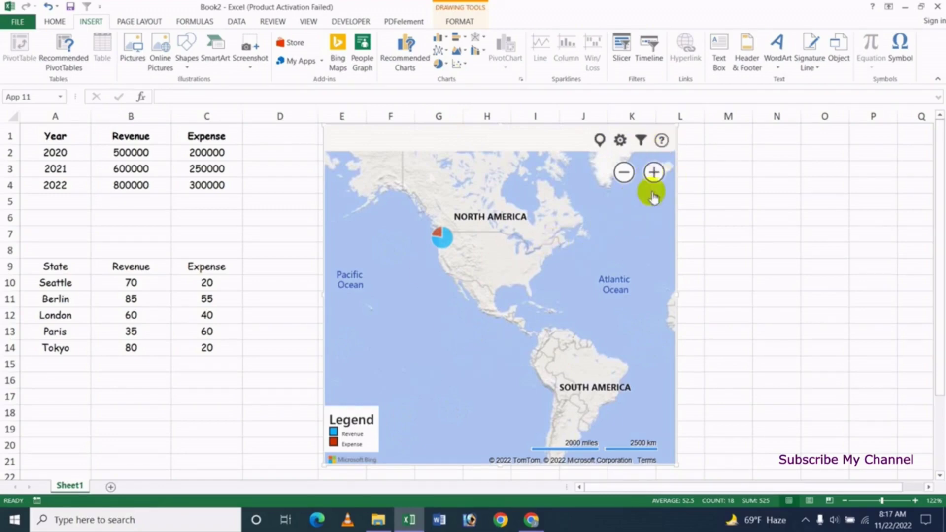
pyautogui.click(654, 173)
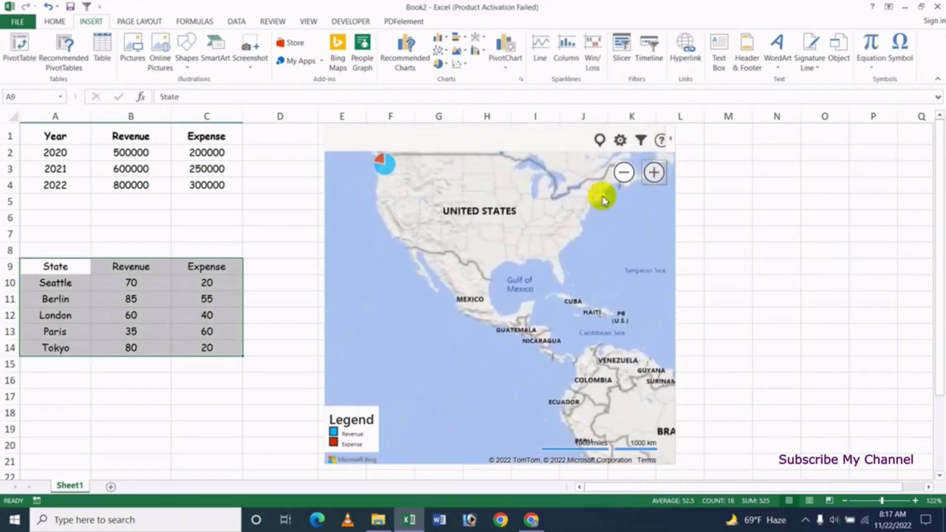
pyautogui.click(624, 172)
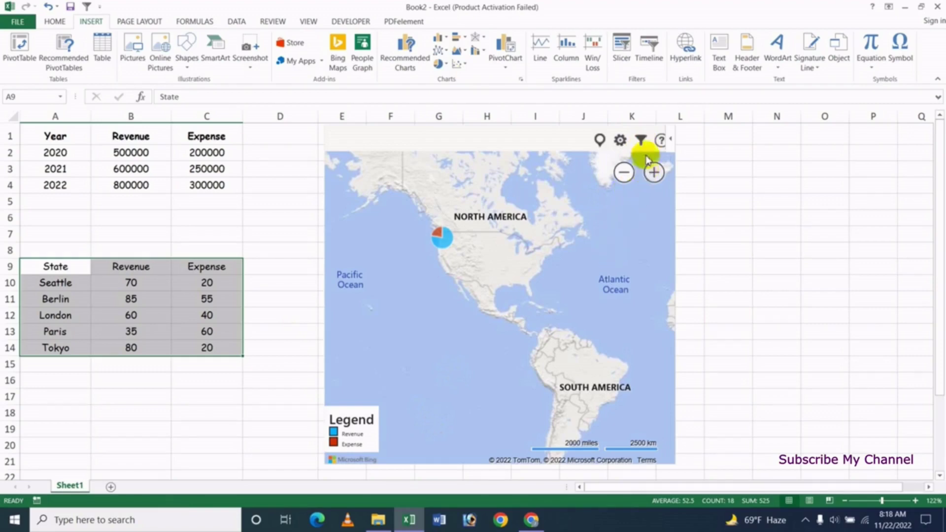
# Filter the map's locations down to Tokyo only
pyautogui.click(641, 140)
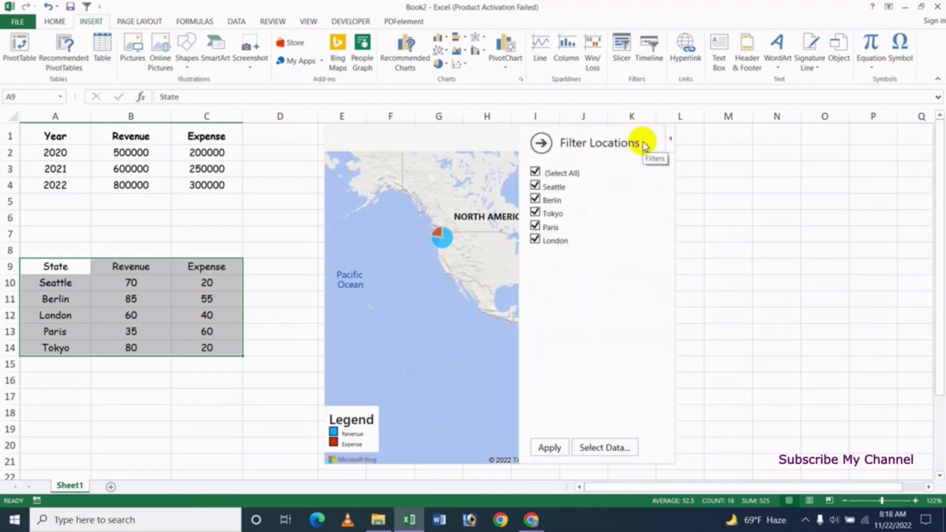
pyautogui.click(534, 172)
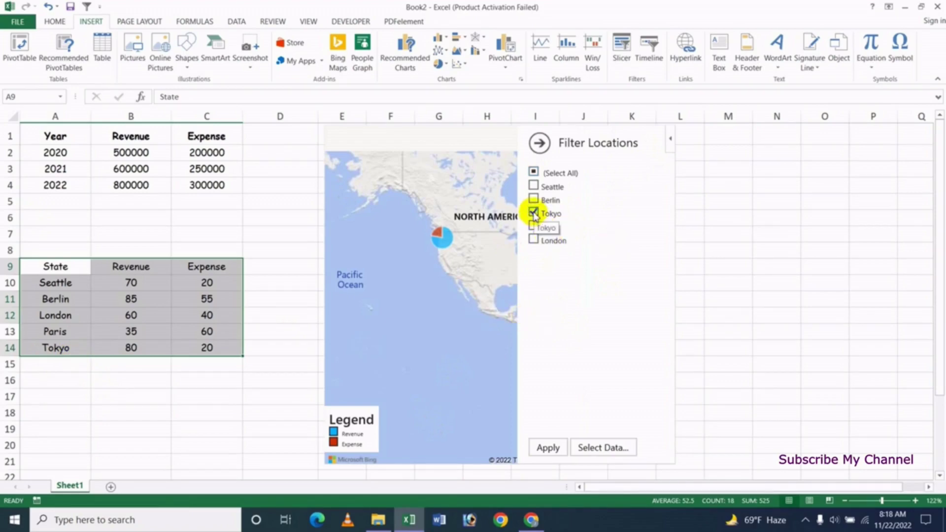
pyautogui.click(544, 452)
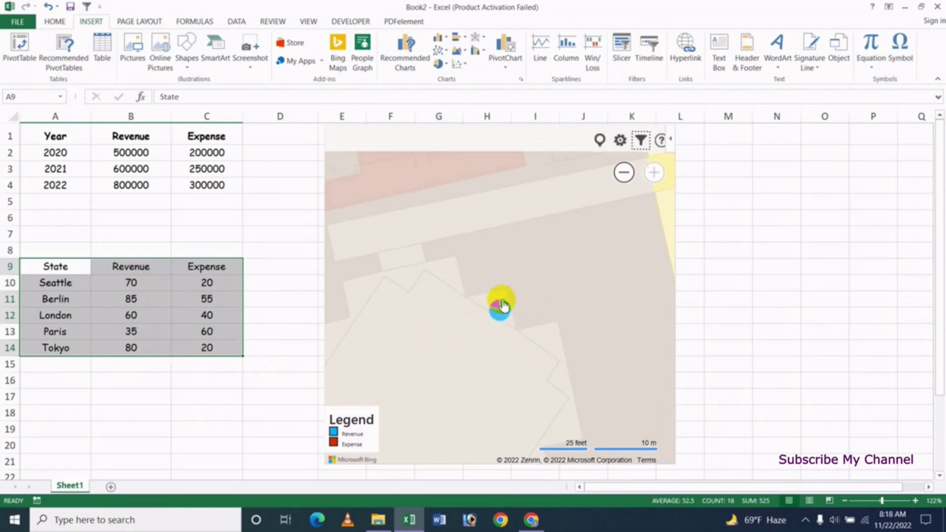
# Set the map pin colours to purple for Revenue and yellow for Expense
pyautogui.click(621, 141)
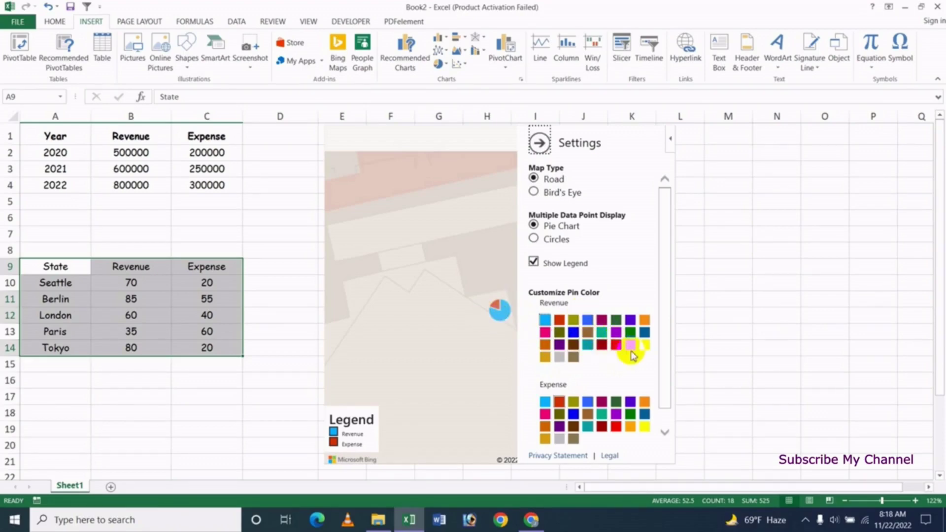
pyautogui.click(545, 358)
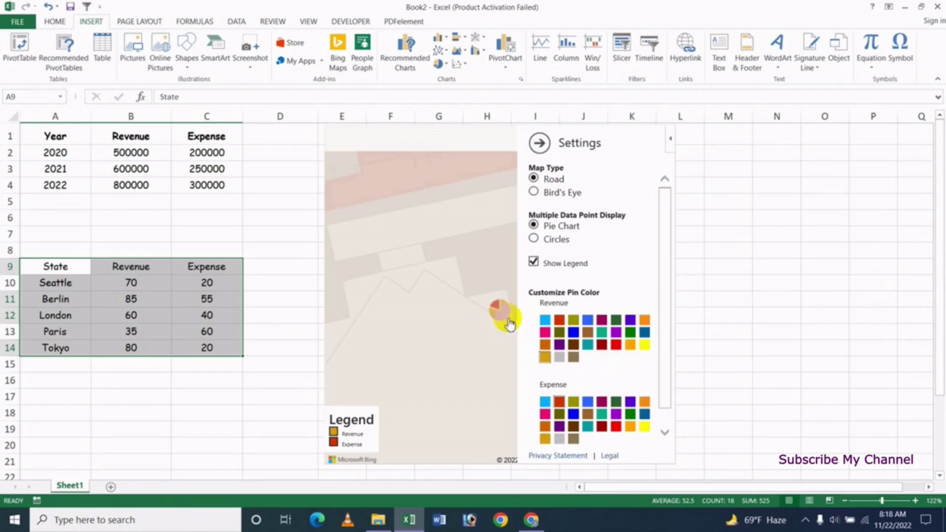
pyautogui.click(618, 325)
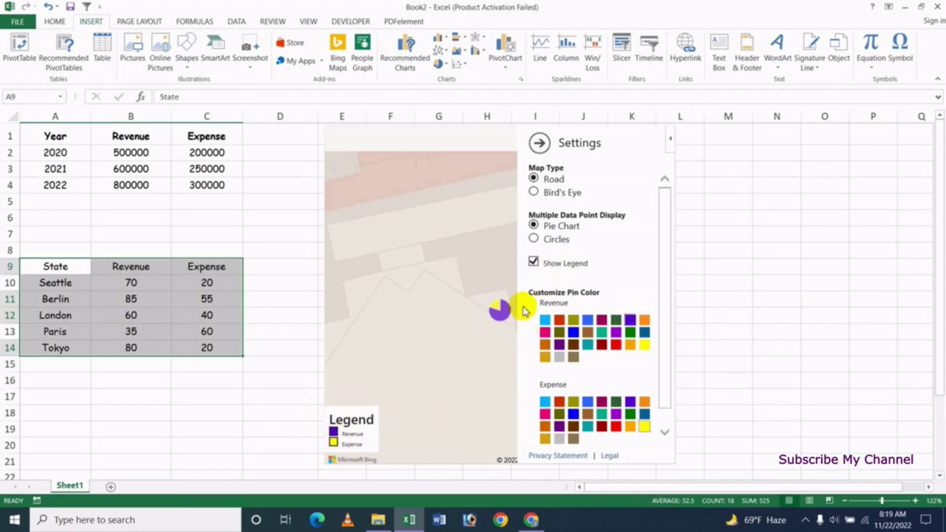
# Toggle the map legend off and back on, and set the map type to Bird's Eye
pyautogui.click(534, 263)
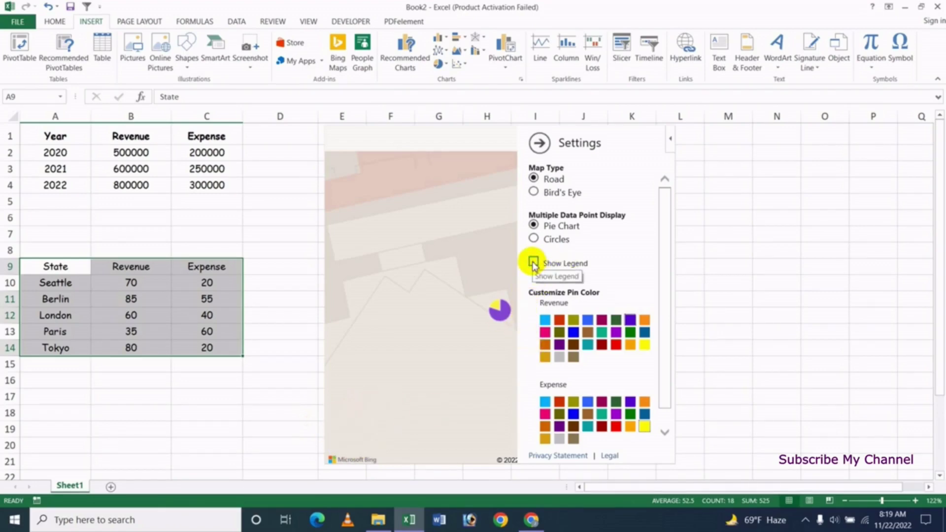
pyautogui.click(534, 262)
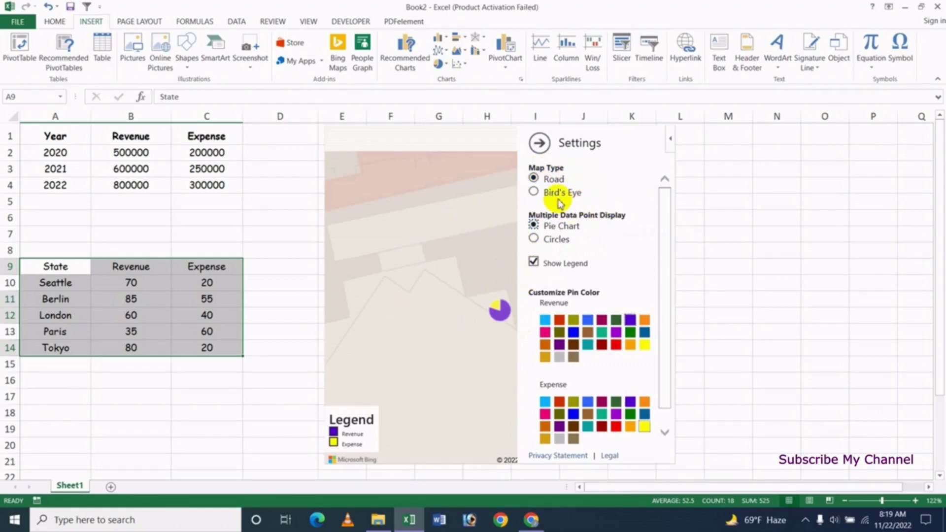
pyautogui.click(534, 192)
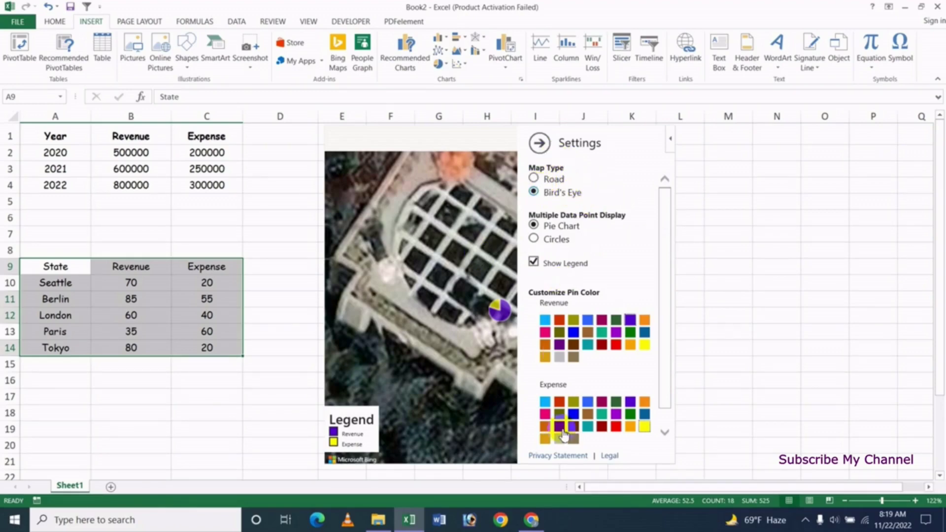
# Close the map settings and briefly check the location filter list for the Tokyo view
pyautogui.click(541, 144)
pyautogui.click(541, 143)
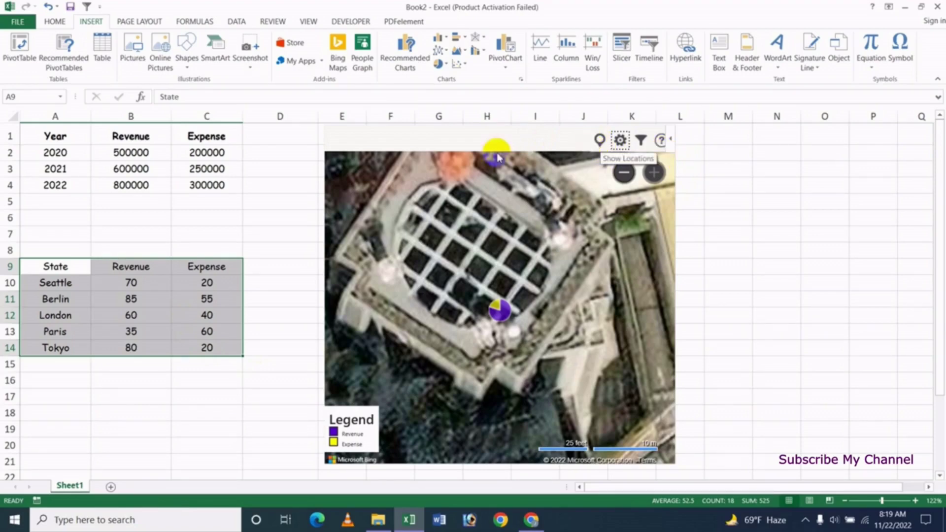
pyautogui.click(640, 141)
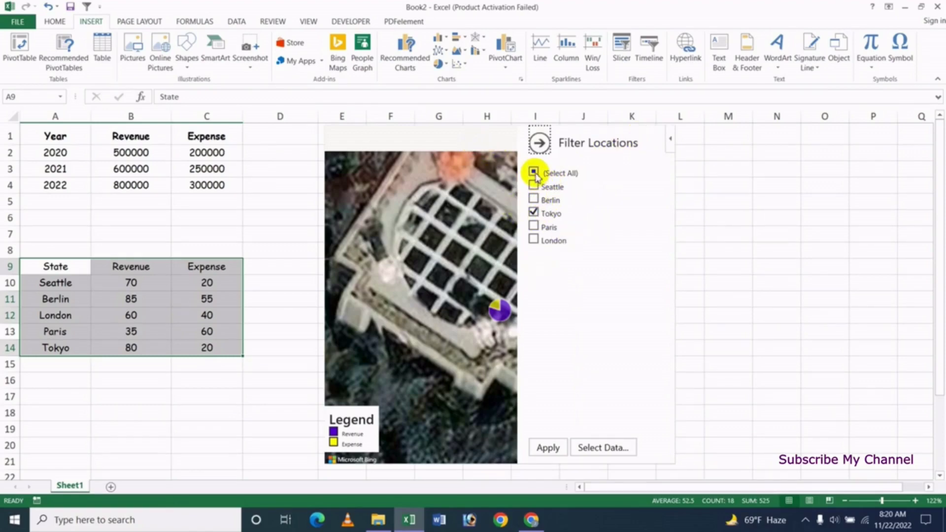
pyautogui.click(537, 144)
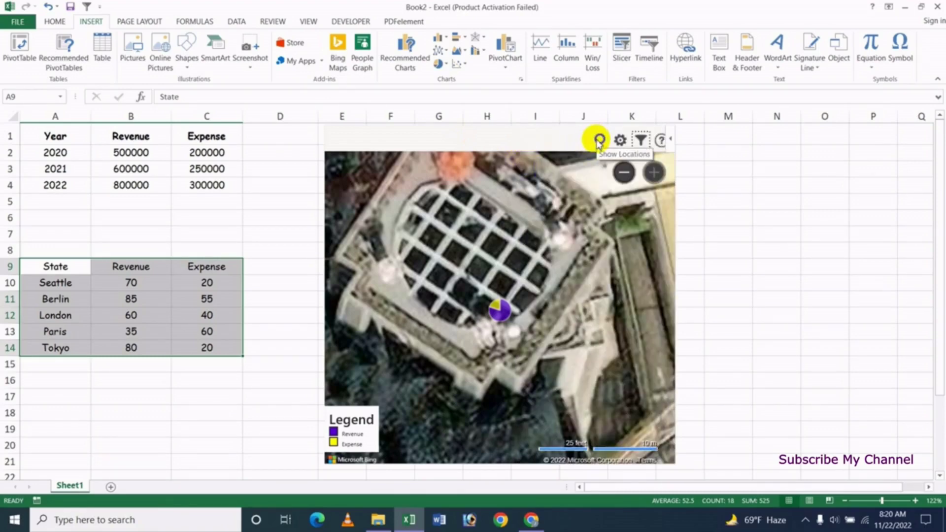
# Show all five city locations on the world map, confirm every city is checked, and clear the selection
pyautogui.click(599, 141)
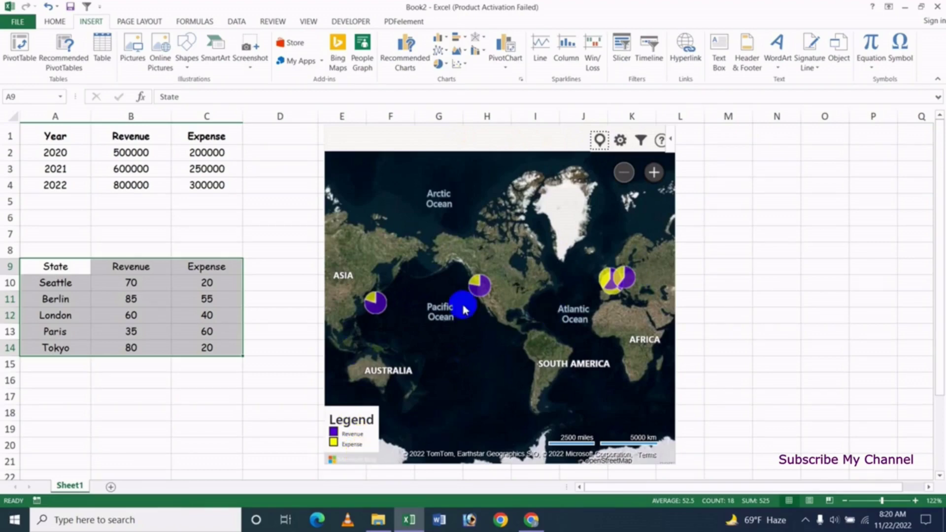
pyautogui.click(641, 140)
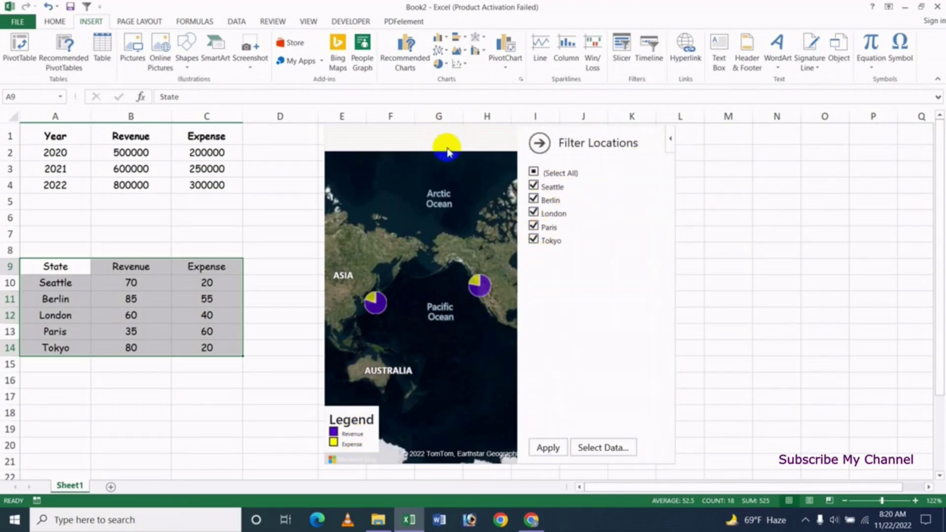
pyautogui.click(539, 143)
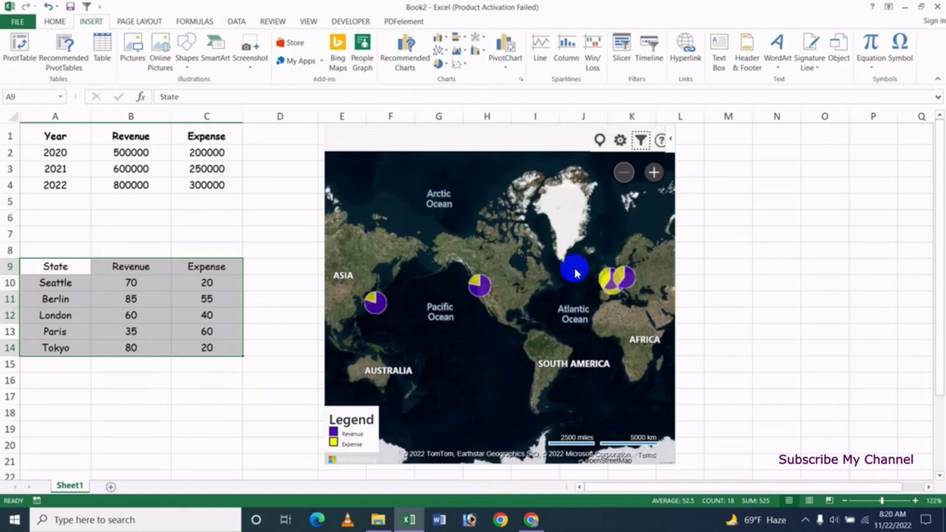
pyautogui.click(339, 161)
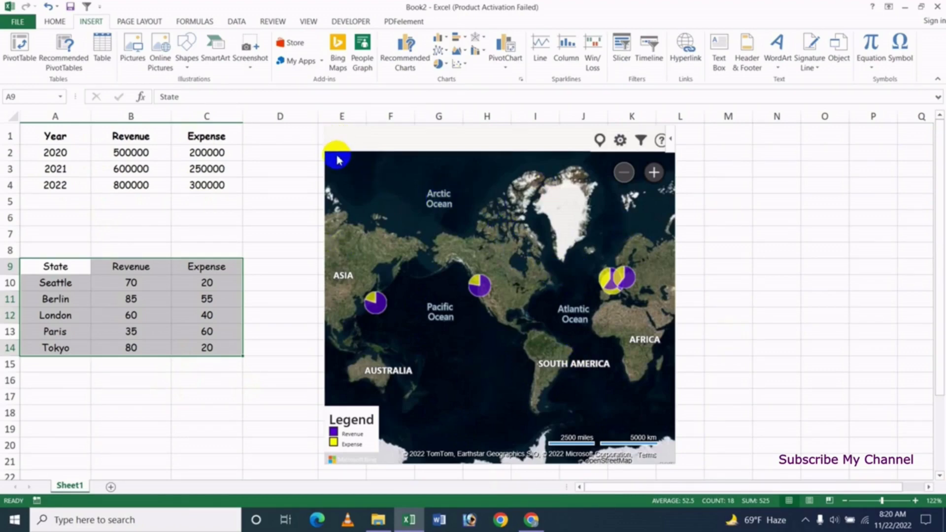
pyautogui.click(500, 252)
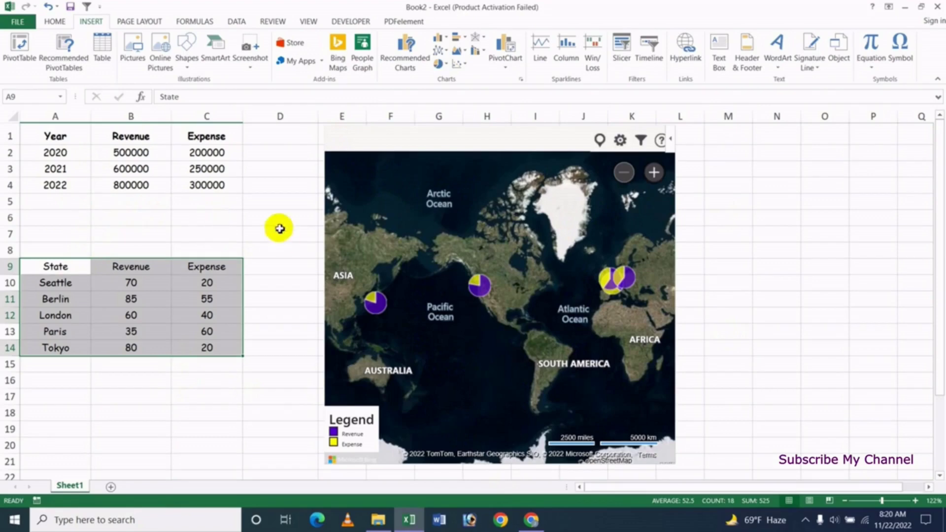
pyautogui.click(196, 212)
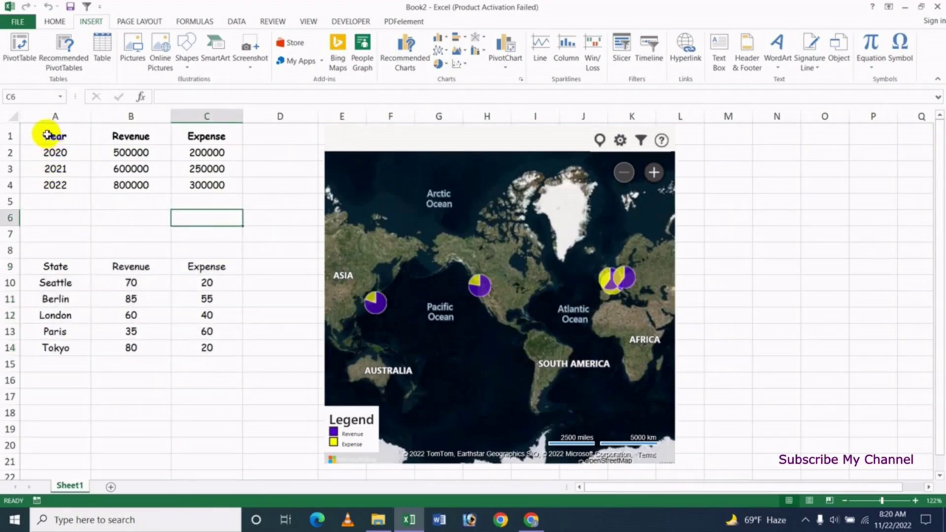
# Select the Year, Revenue and Expense table A1:C4 and check the map's location filter
pyautogui.moveTo(43, 134); pyautogui.dragTo(206, 187)
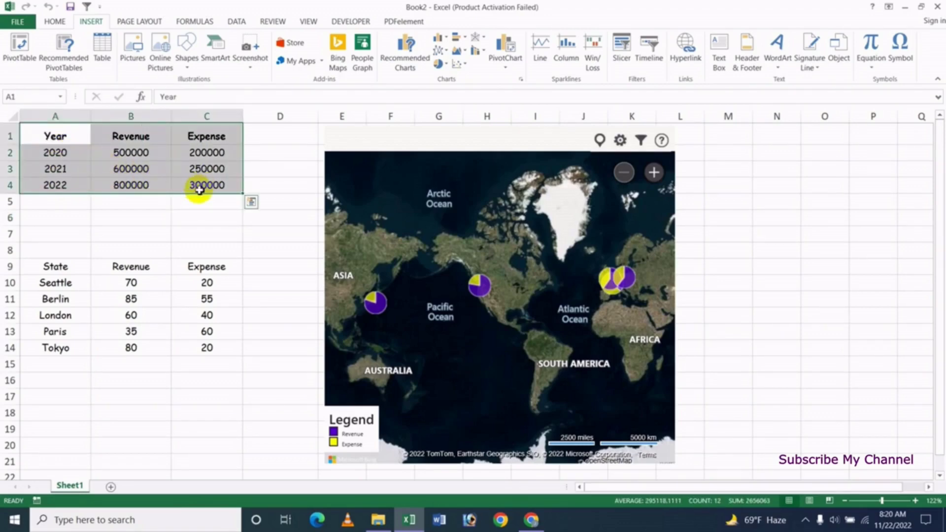
pyautogui.click(642, 192)
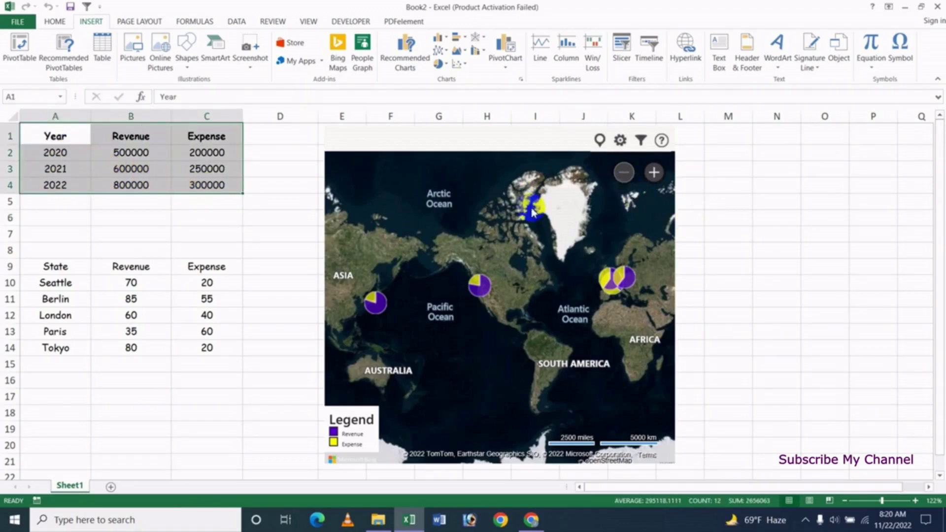
pyautogui.click(623, 172)
pyautogui.click(622, 171)
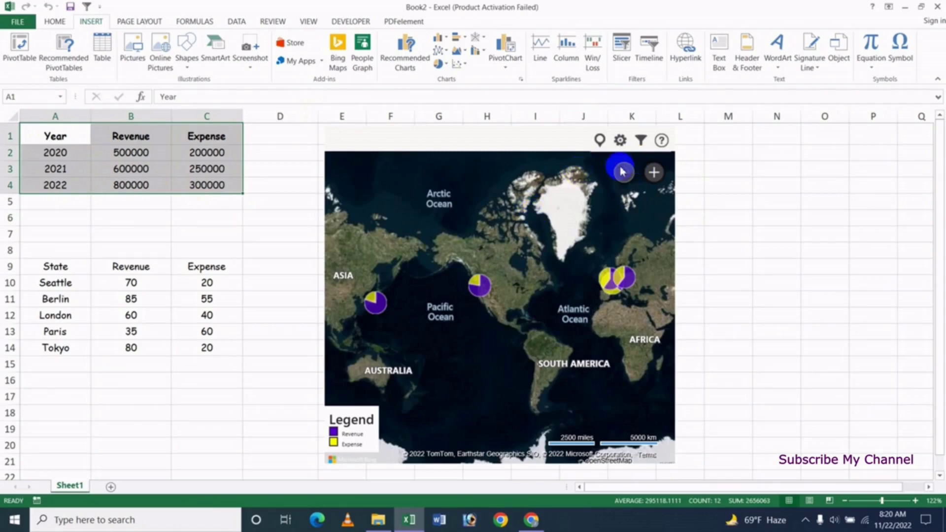
pyautogui.click(641, 142)
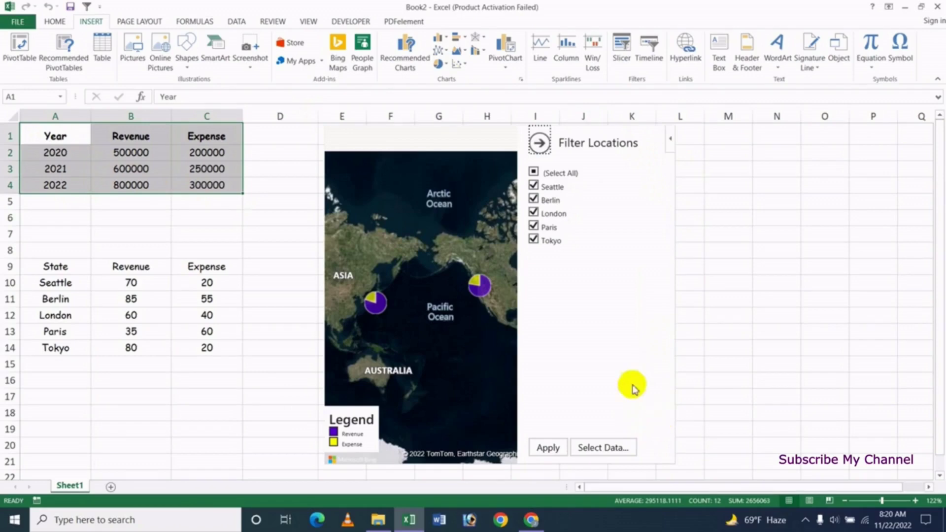
# Replace the map's data range with A1:C4 and confirm it
pyautogui.click(614, 449)
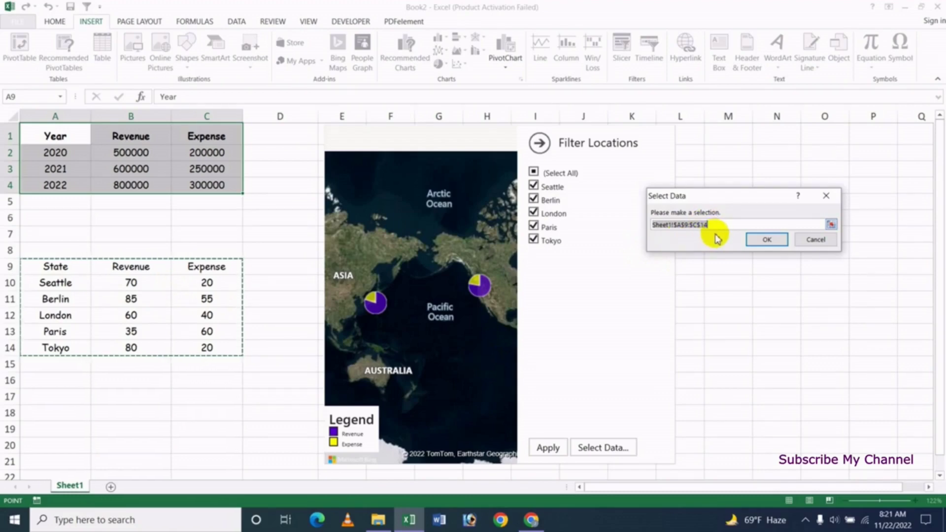
pyautogui.press('BackSpace')
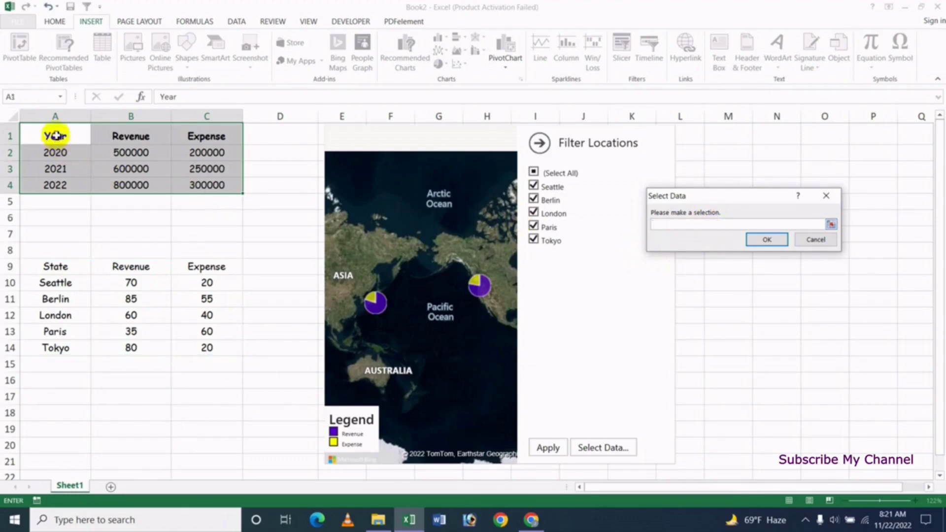
pyautogui.moveTo(55, 135); pyautogui.dragTo(213, 186)
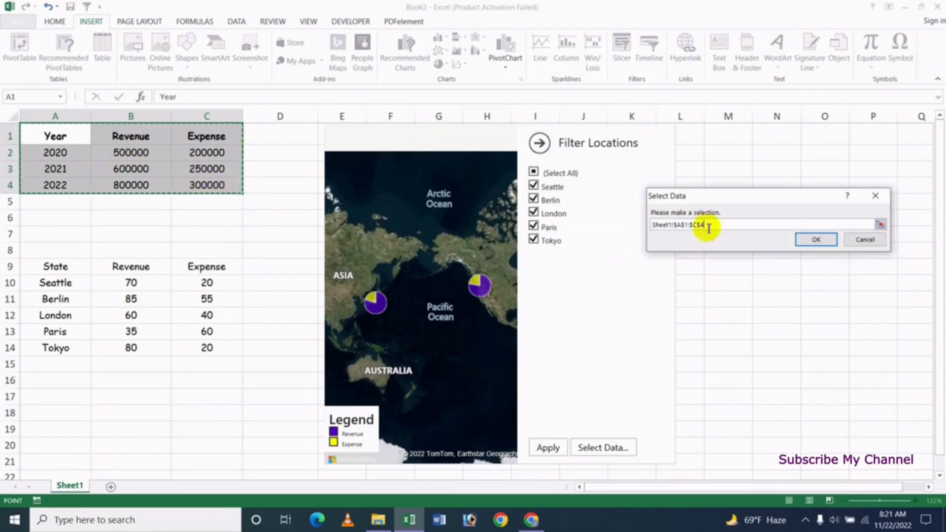
pyautogui.click(816, 240)
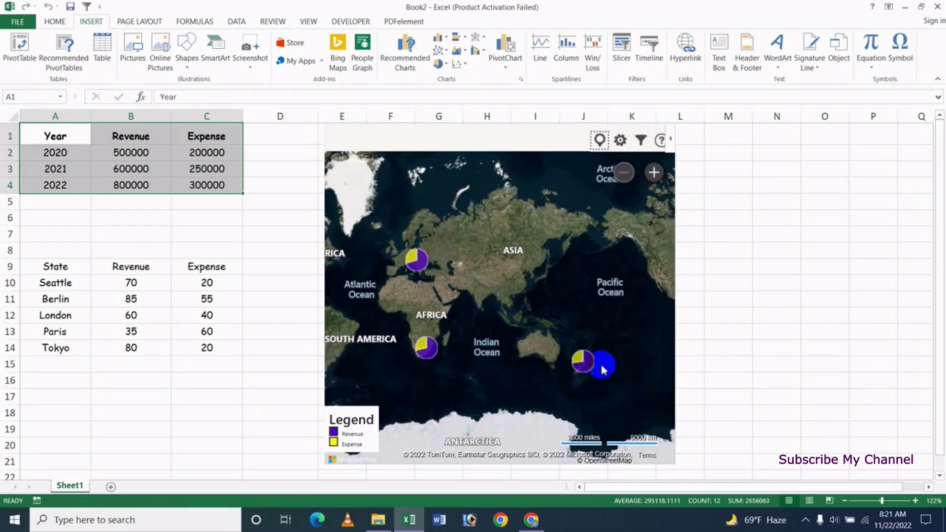
# Filter the map to only the 2022 data point by excluding 2020 and 2021
pyautogui.click(642, 141)
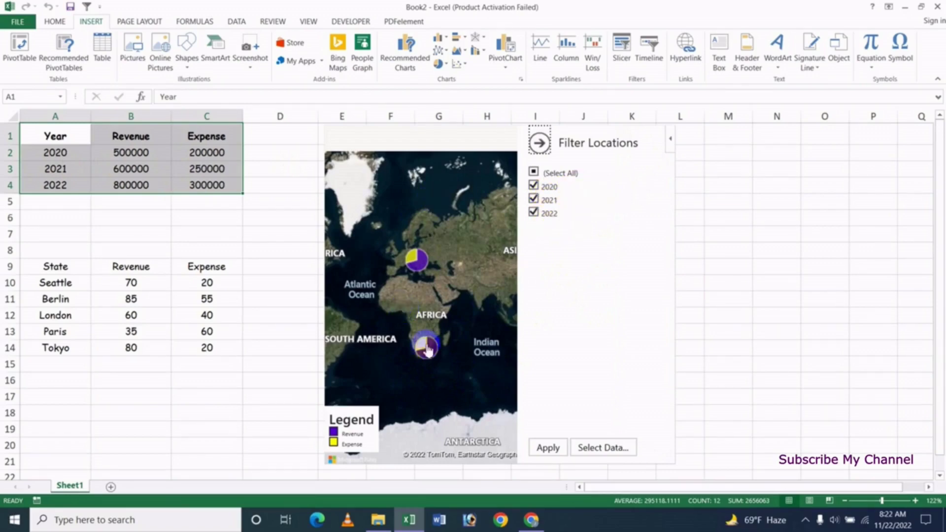
pyautogui.moveTo(533, 186); pyautogui.dragTo(546, 211)
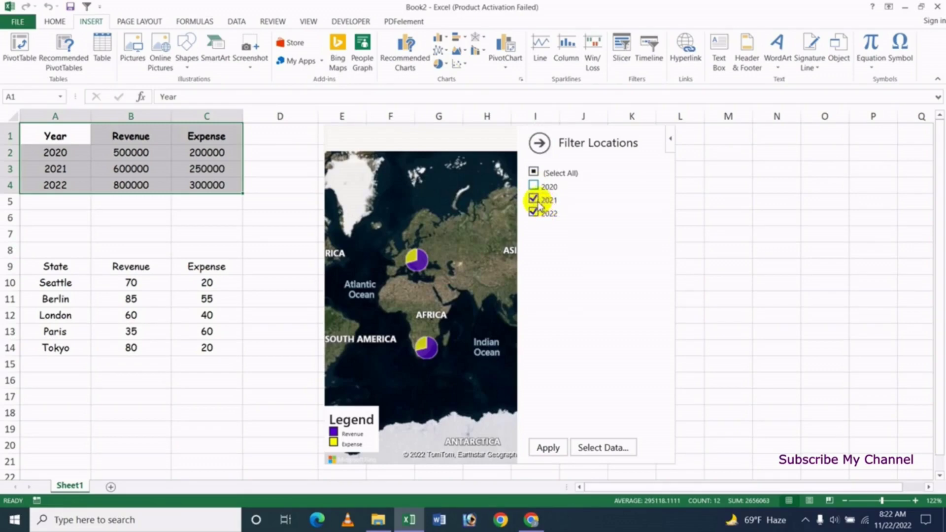
pyautogui.click(534, 199)
pyautogui.click(546, 448)
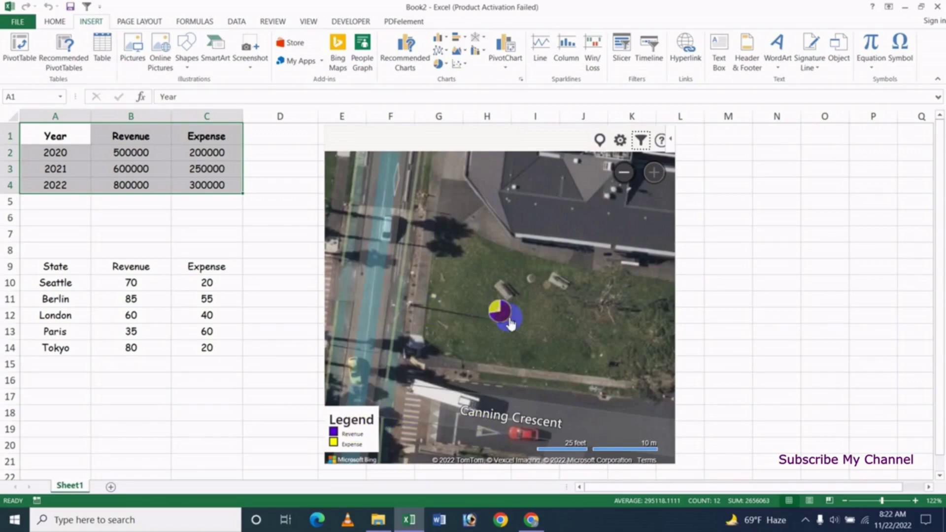
pyautogui.click(621, 142)
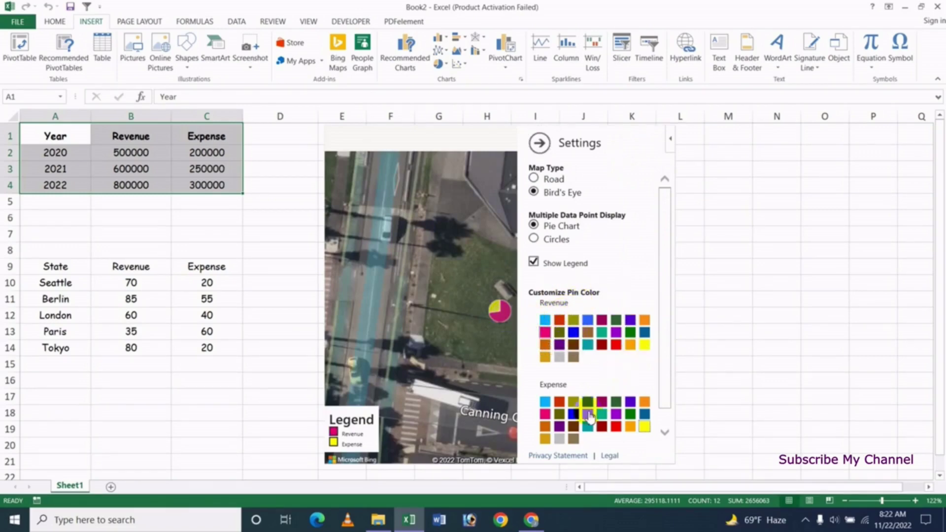
# Try red Expense slices and circle markers, revert to yellow pies, and set map type Road
pyautogui.click(616, 426)
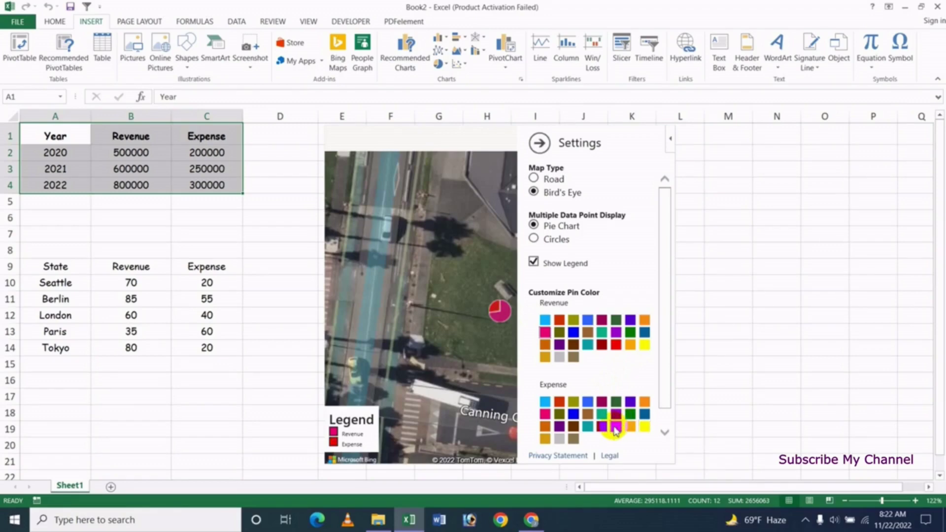
pyautogui.click(645, 427)
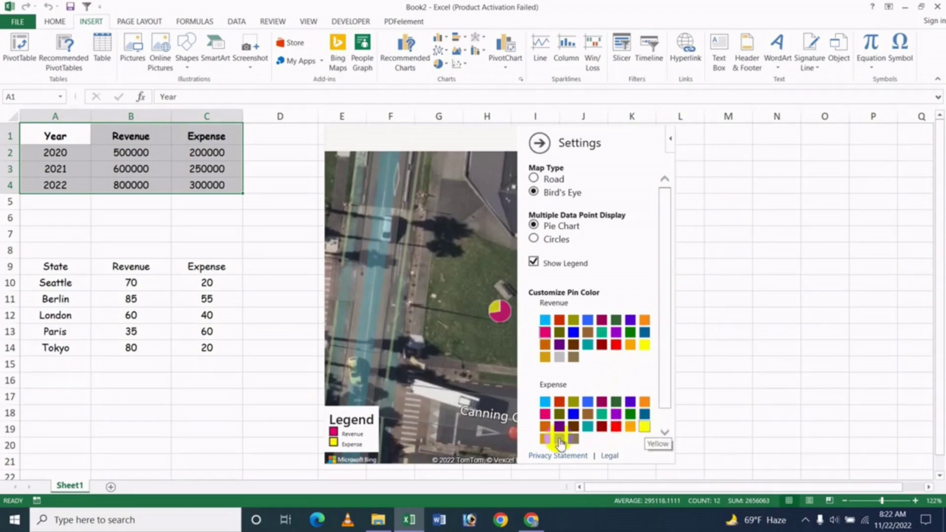
pyautogui.click(565, 244)
pyautogui.click(555, 228)
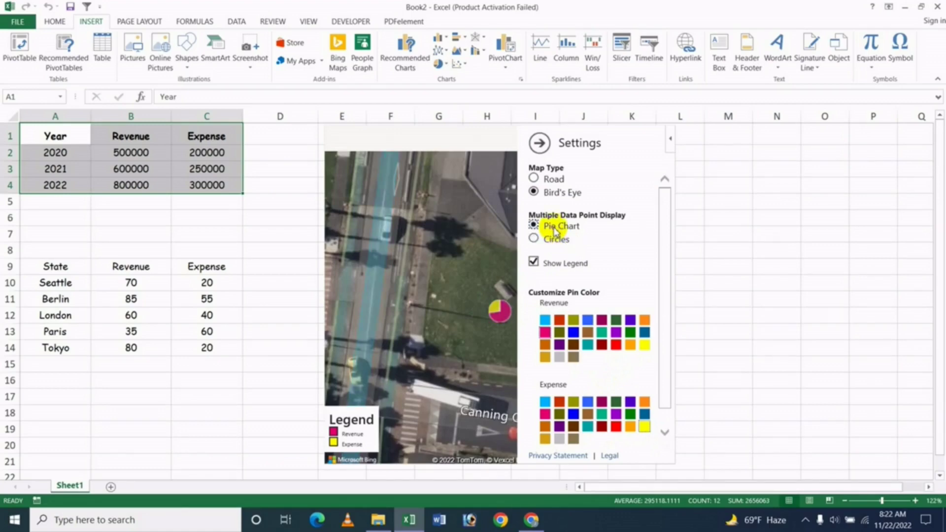
pyautogui.click(552, 181)
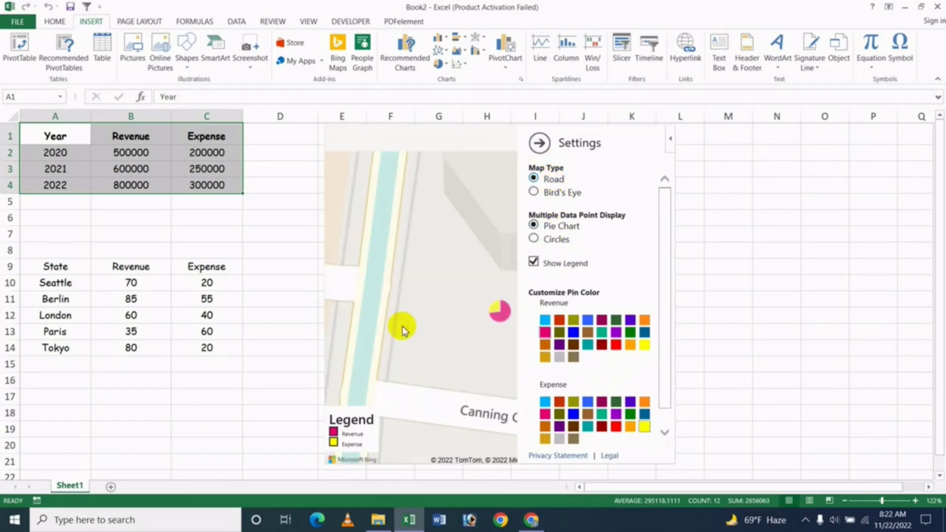
pyautogui.click(537, 145)
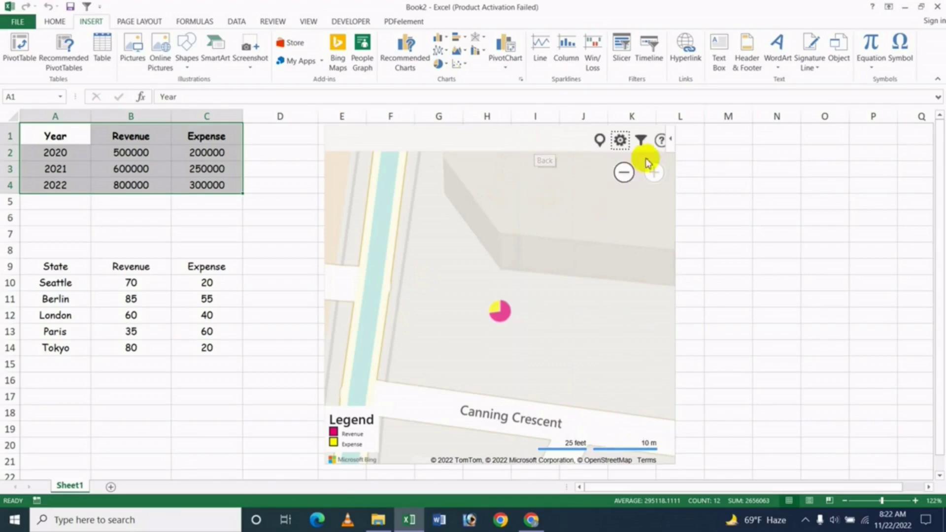
# Zoom the map out to show the surrounding streets
pyautogui.click(623, 173)
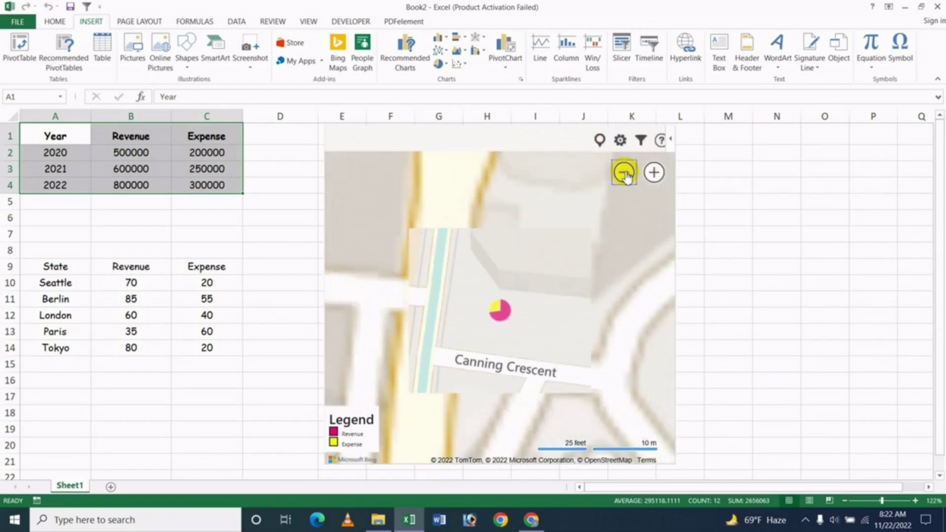
pyautogui.click(655, 173)
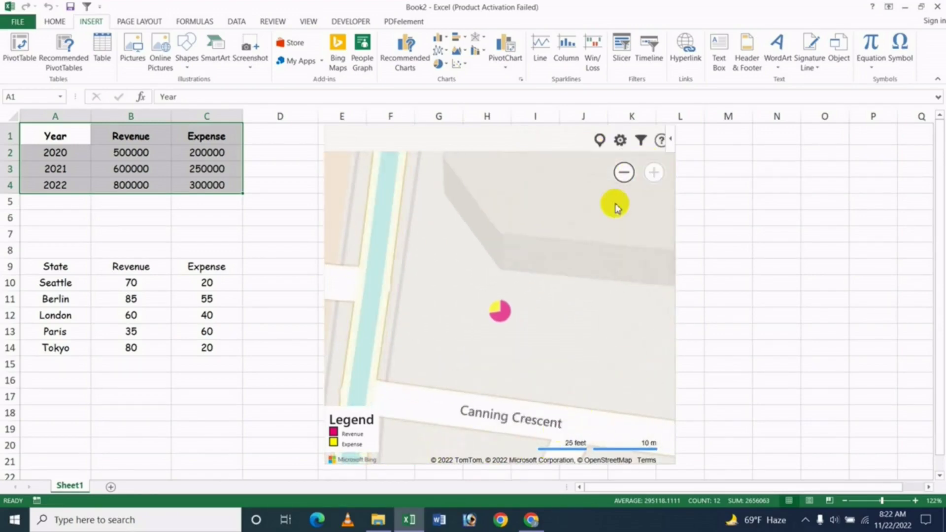
pyautogui.click(624, 174)
pyautogui.click(623, 173)
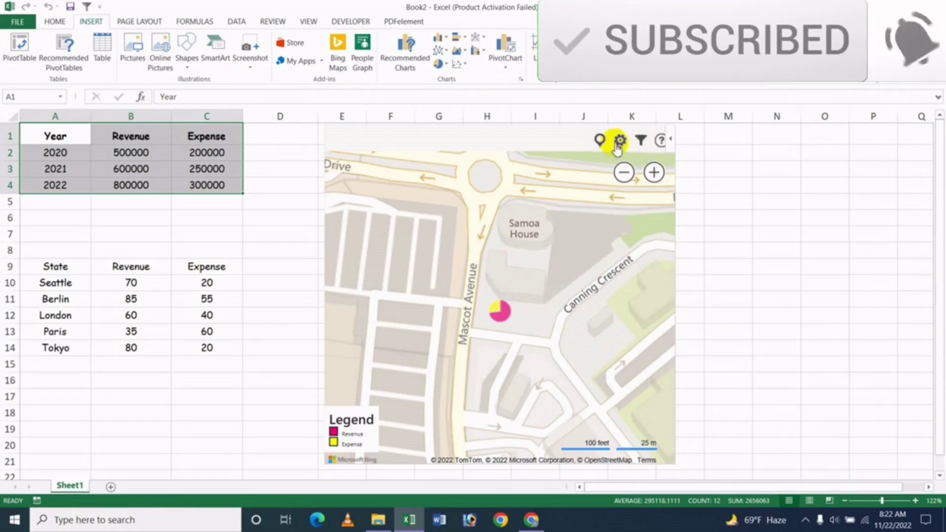
pyautogui.click(672, 142)
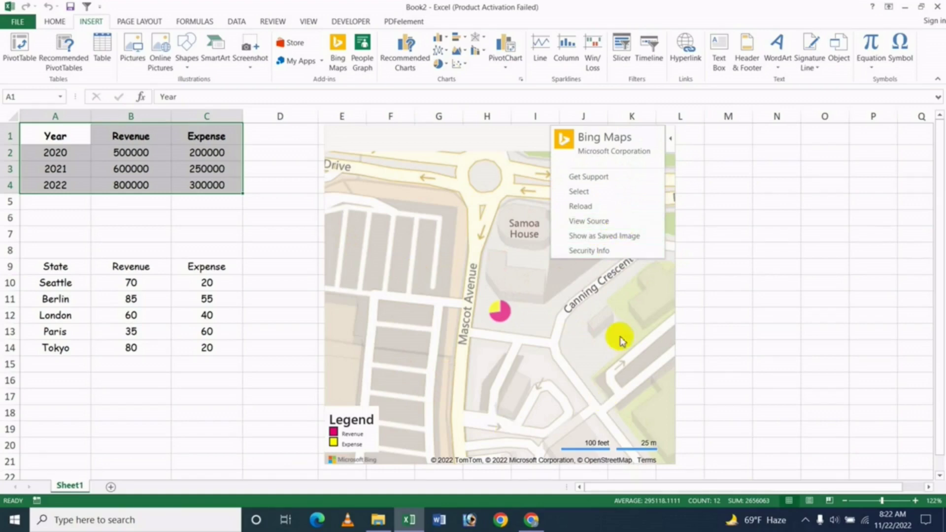
pyautogui.click(440, 157)
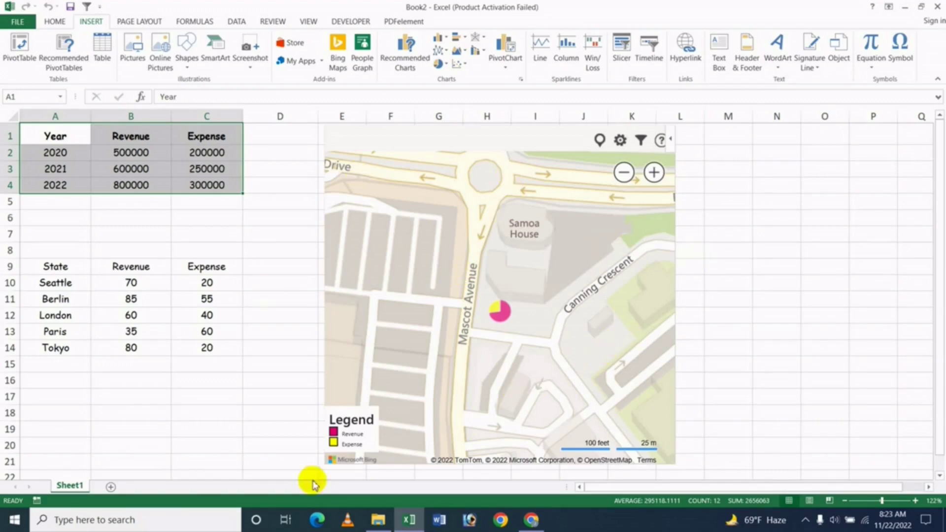
# Bring Chrome forward to view the YouTube channel's Videos page
pyautogui.click(532, 520)
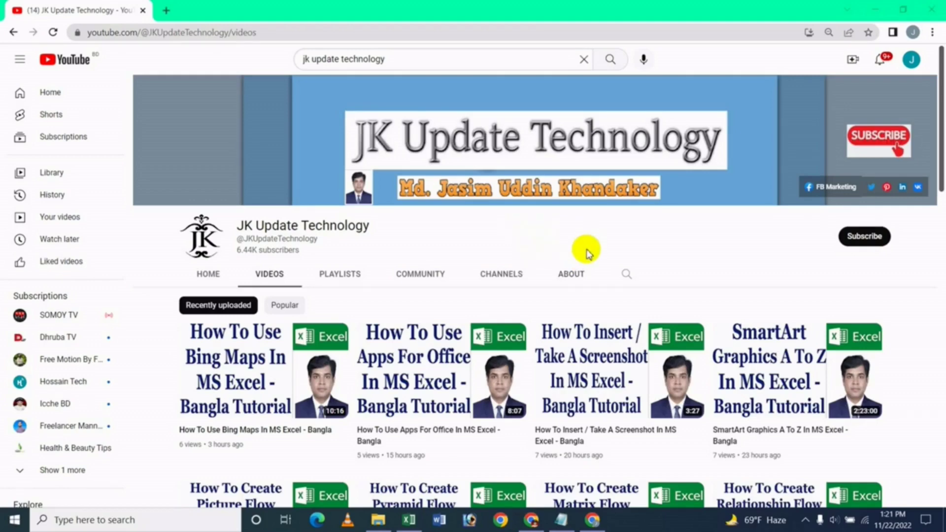
pyautogui.click(409, 520)
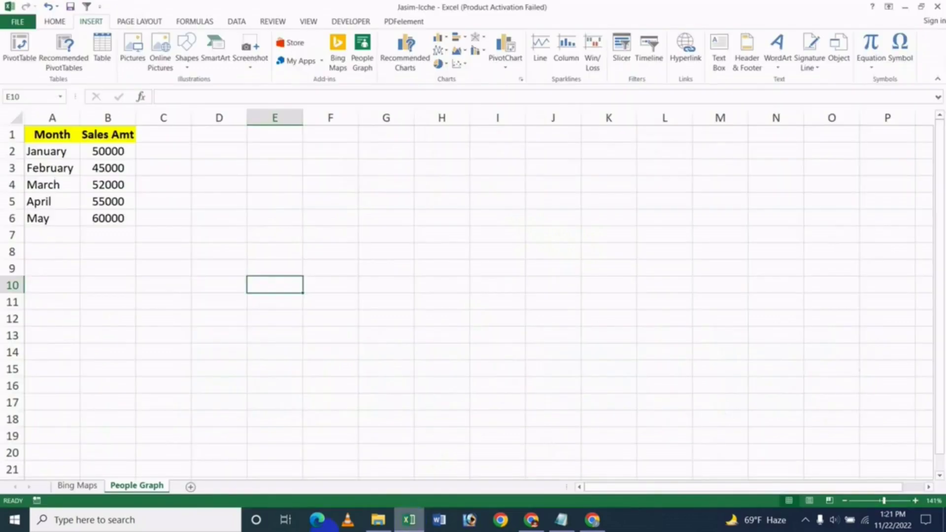
pyautogui.click(241, 256)
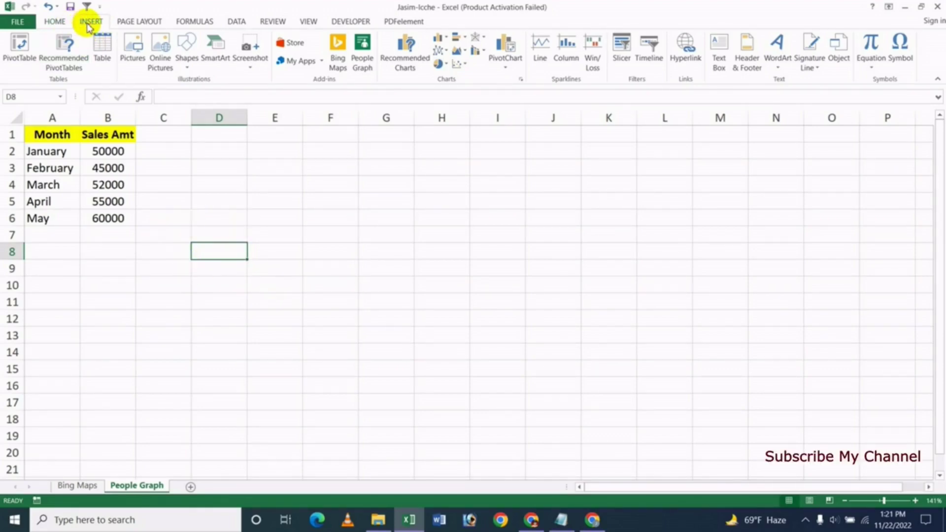
pyautogui.click(363, 73)
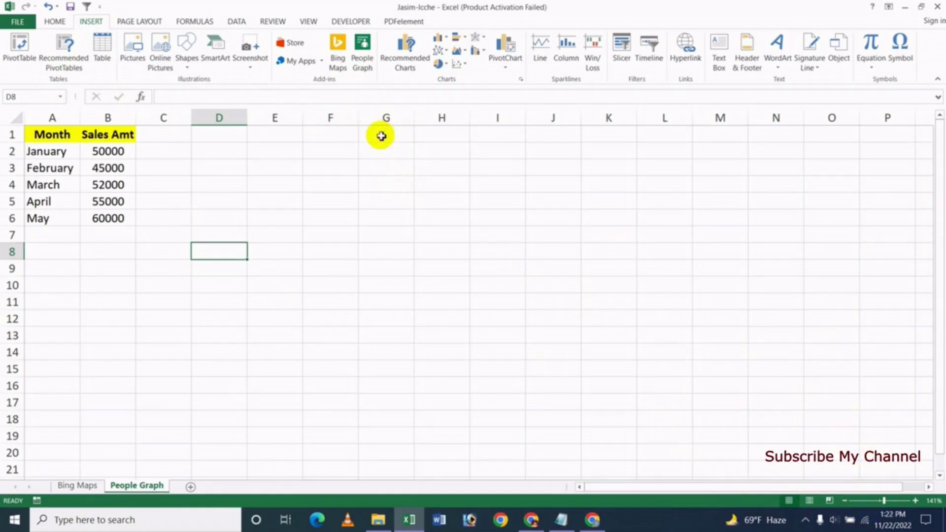
# Insert the People Graph add-in with its sample 'Numbers About the App' figures and deselect it
pyautogui.click(362, 57)
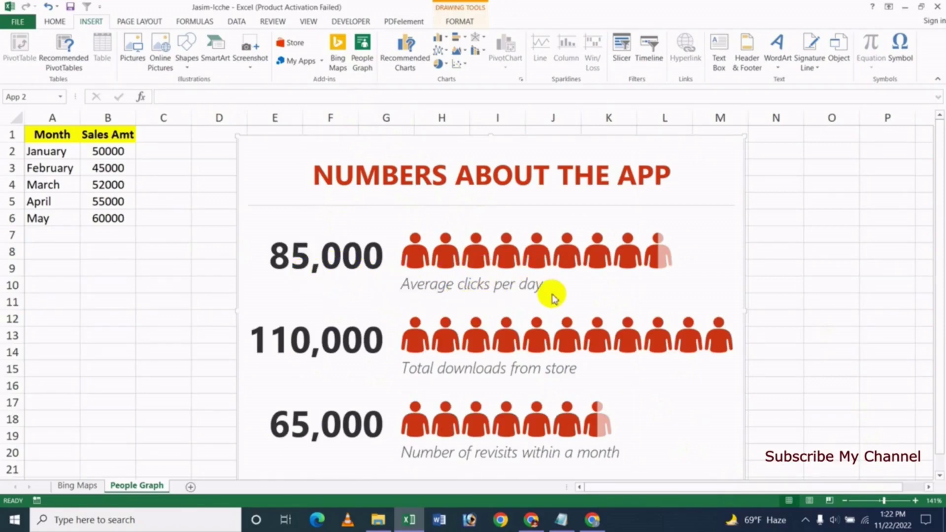
pyautogui.click(541, 255)
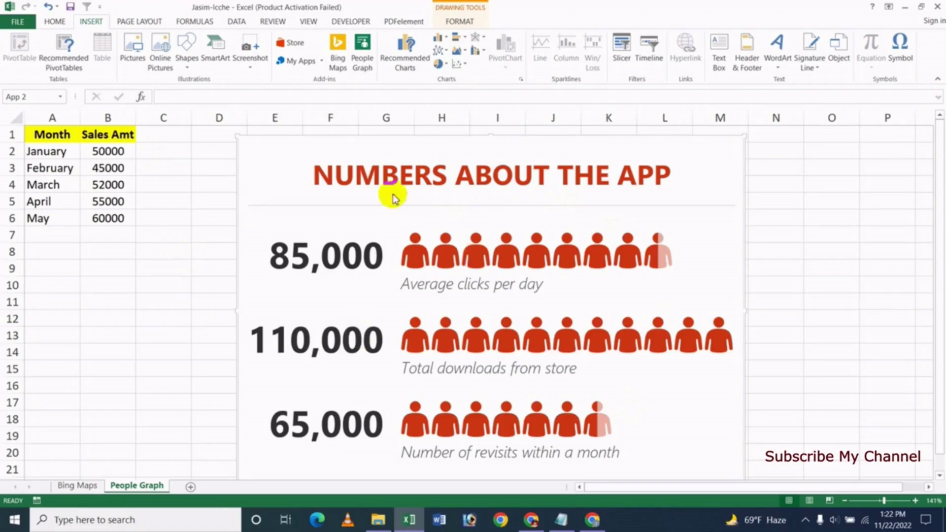
pyautogui.press('Escape')
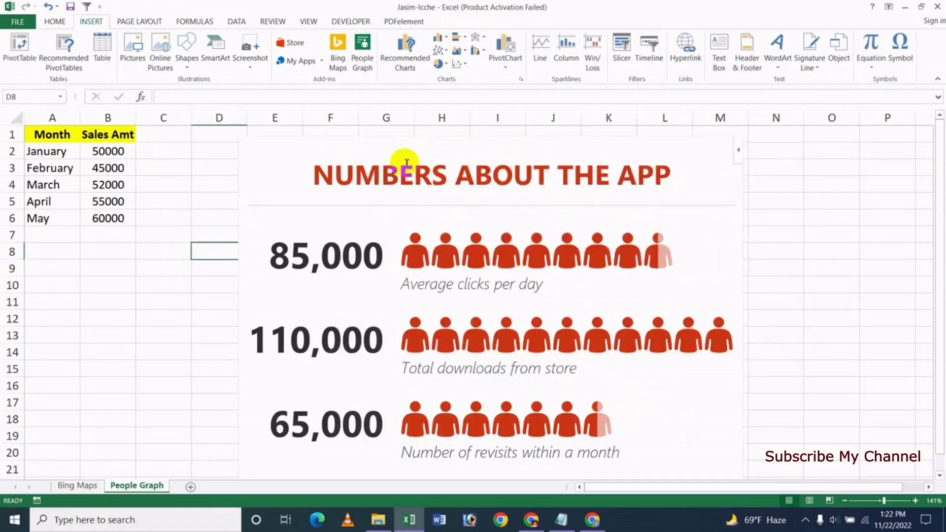
pyautogui.moveTo(492, 177)
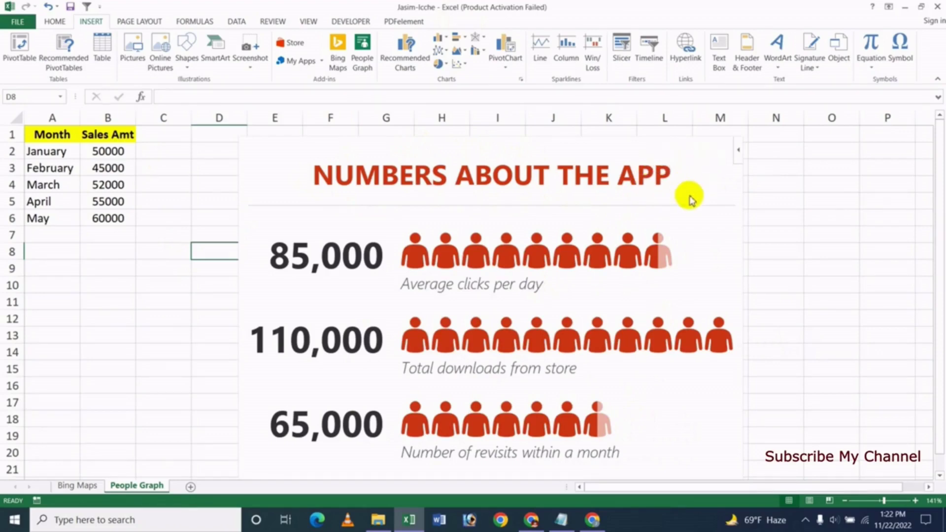
pyautogui.moveTo(700, 161)
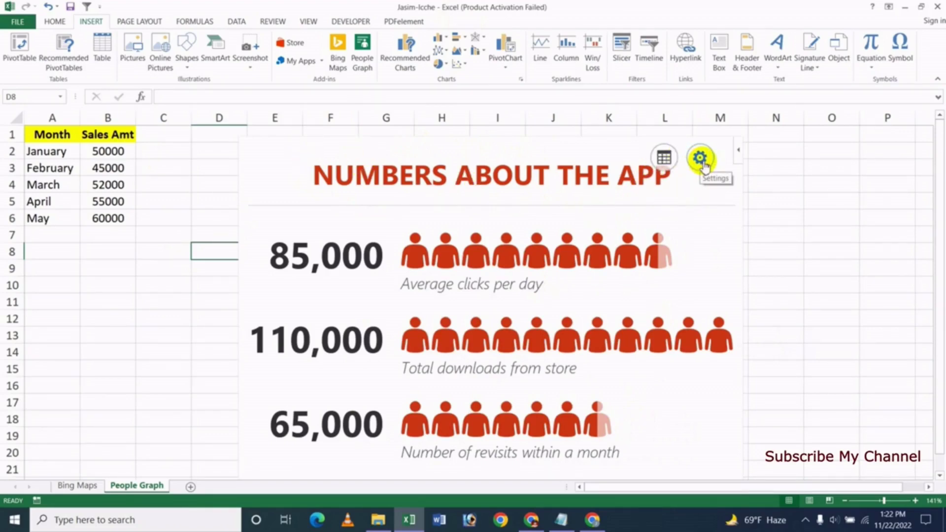
# Set the People Graph to Type 2 with the dark theme and blue heart icons
pyautogui.click(704, 165)
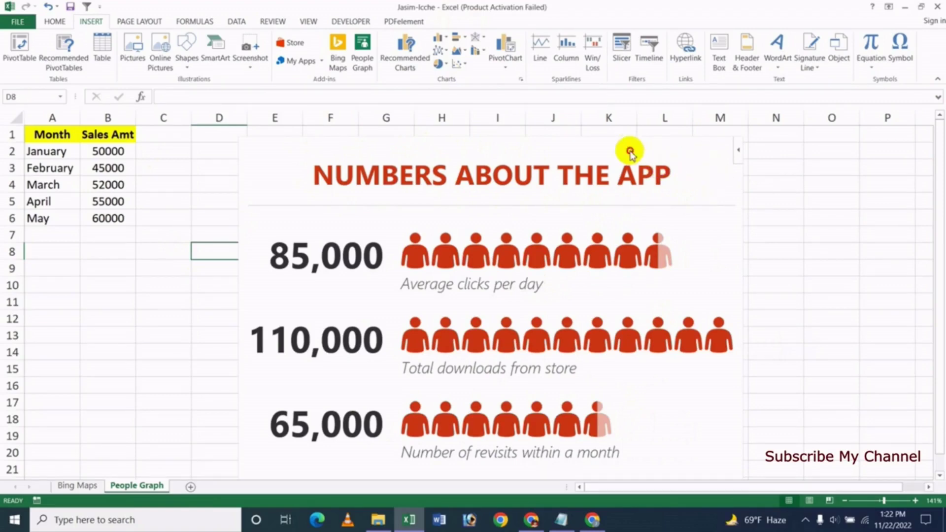
pyautogui.click(704, 161)
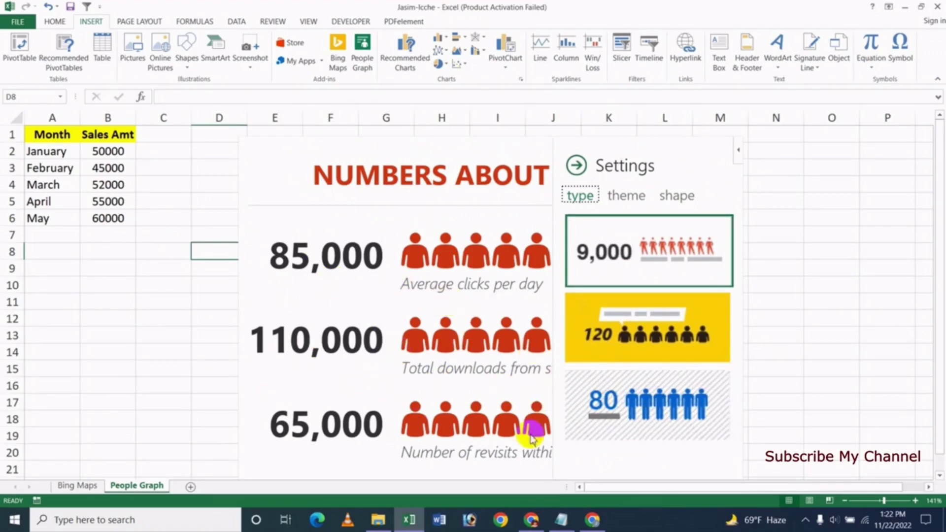
pyautogui.click(627, 347)
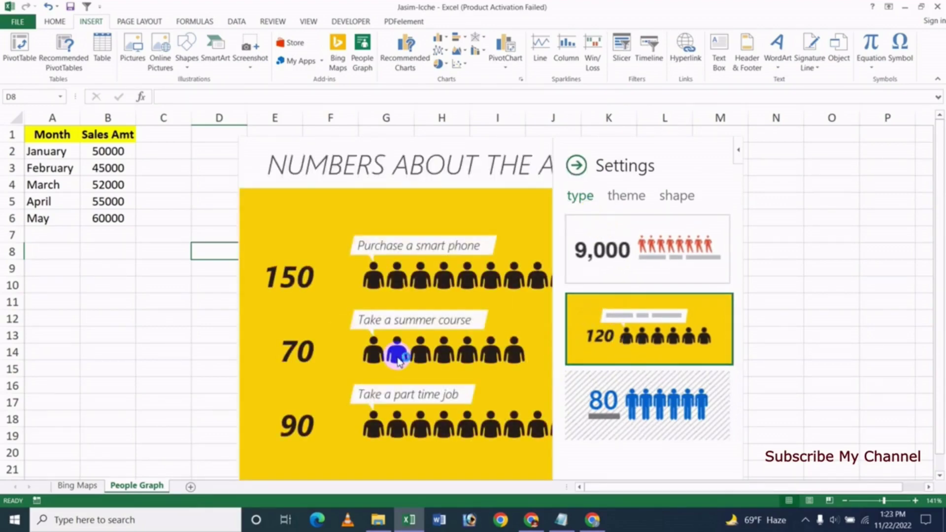
pyautogui.click(626, 196)
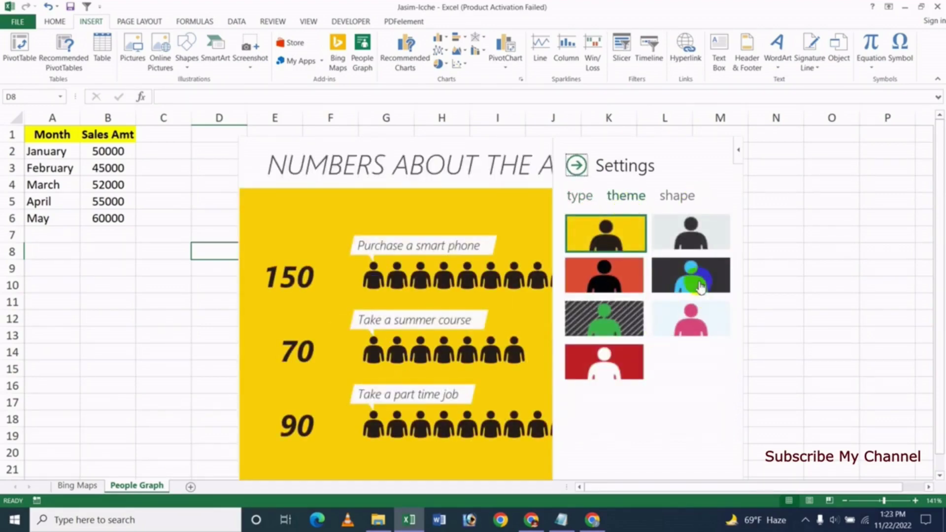
pyautogui.click(700, 287)
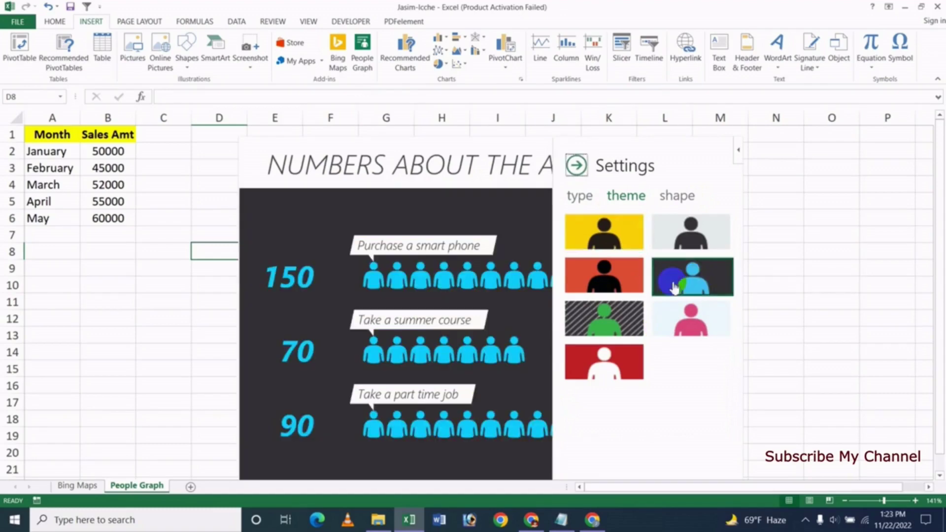
pyautogui.click(679, 202)
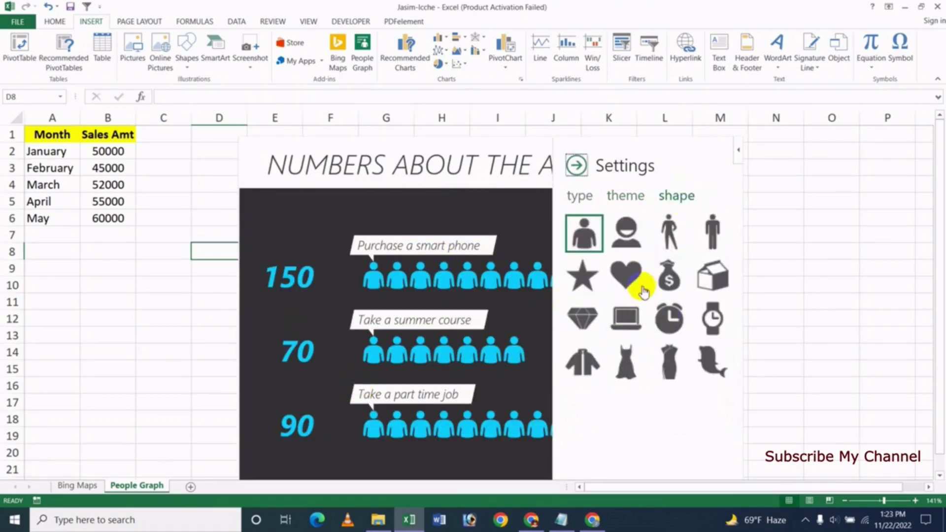
pyautogui.click(641, 289)
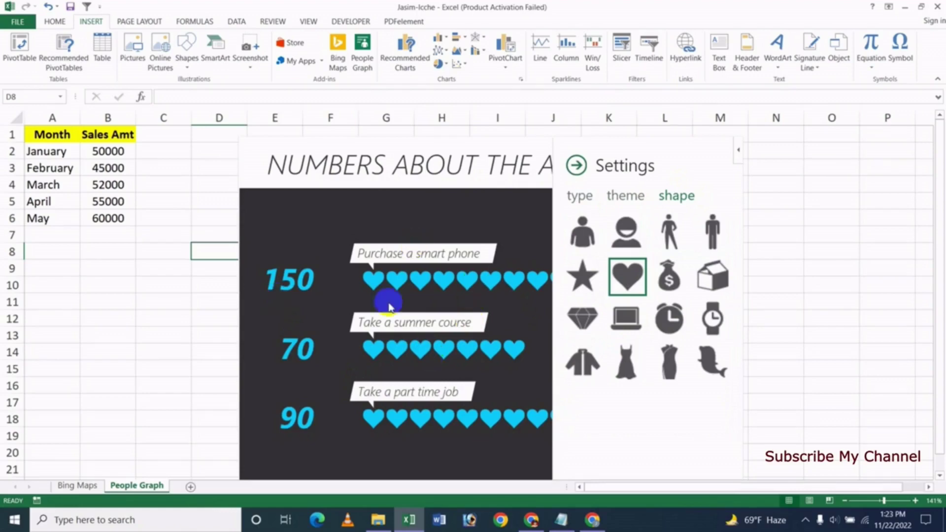
pyautogui.click(578, 166)
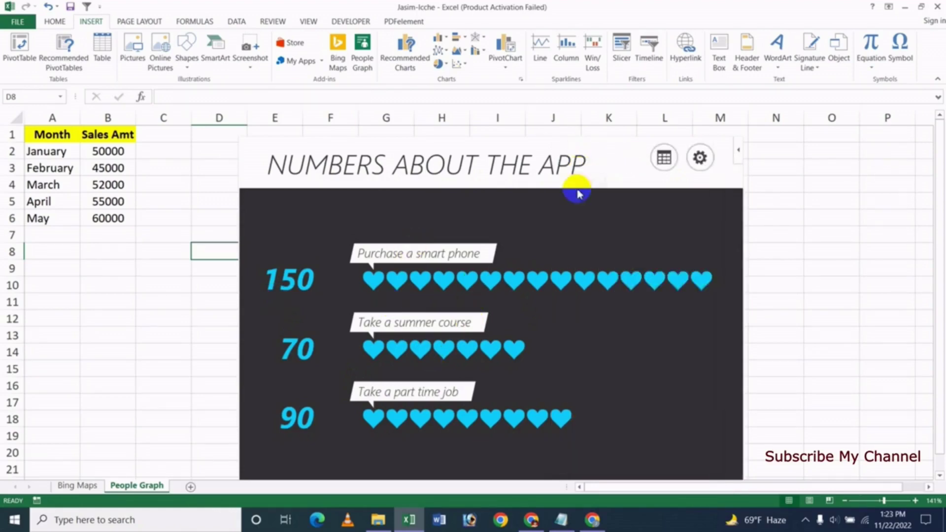
# Build the People Graph from the Month and Sales Amt table in A1:B6
pyautogui.click(664, 158)
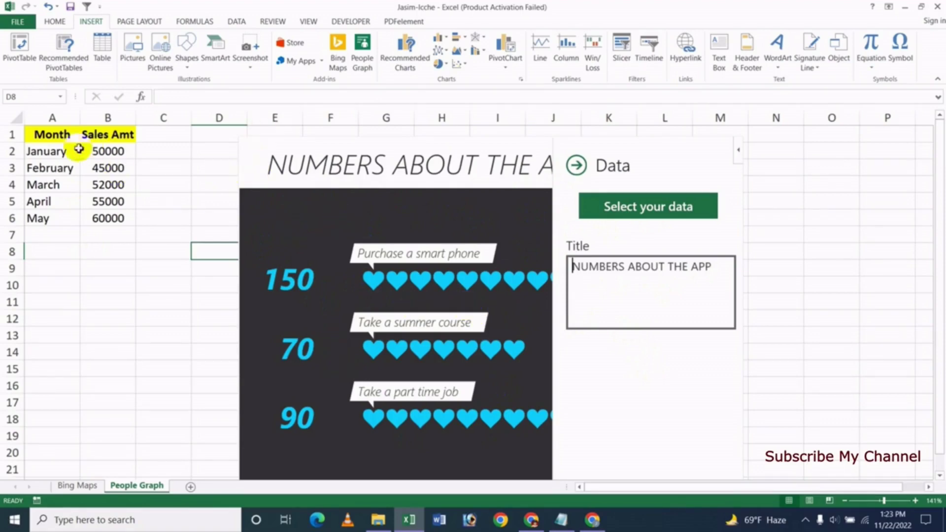
pyautogui.moveTo(43, 136); pyautogui.dragTo(114, 220)
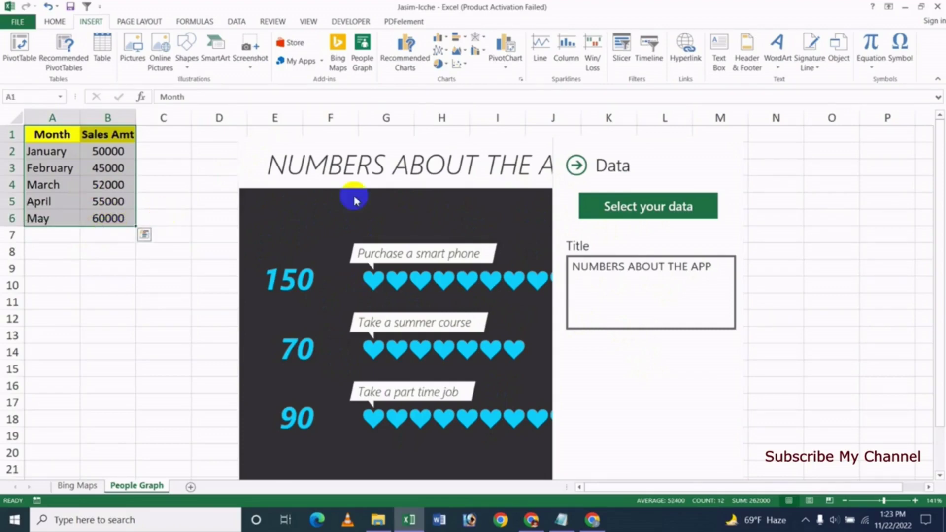
pyautogui.click(650, 209)
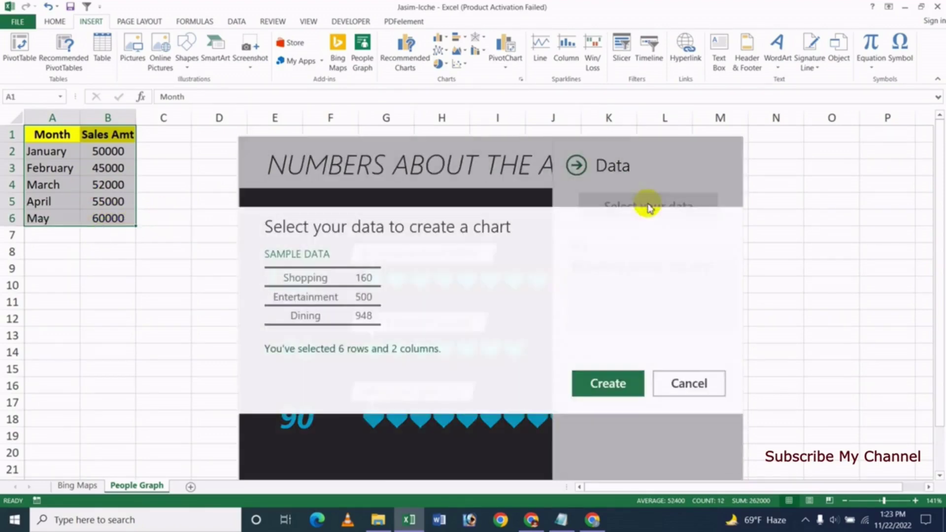
pyautogui.click(593, 389)
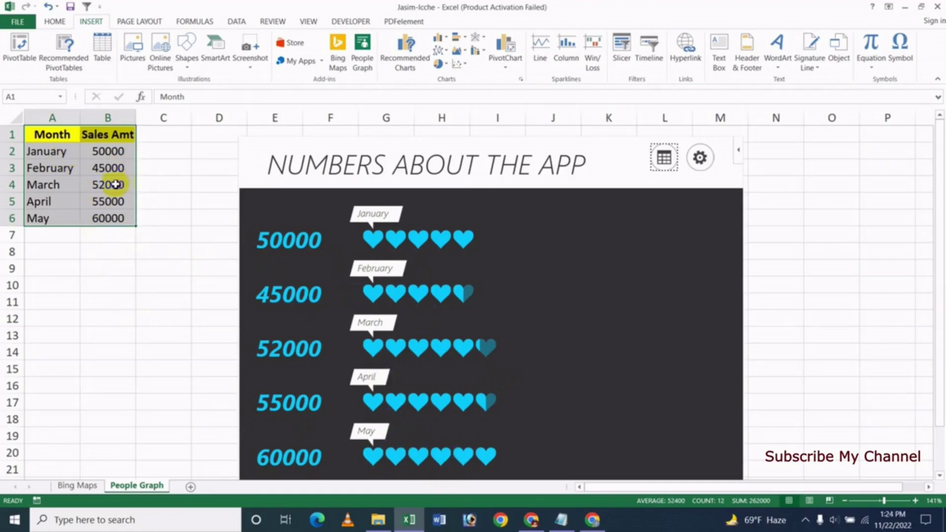
# Enter 65000 as February's sales amount in B3
pyautogui.click(106, 171)
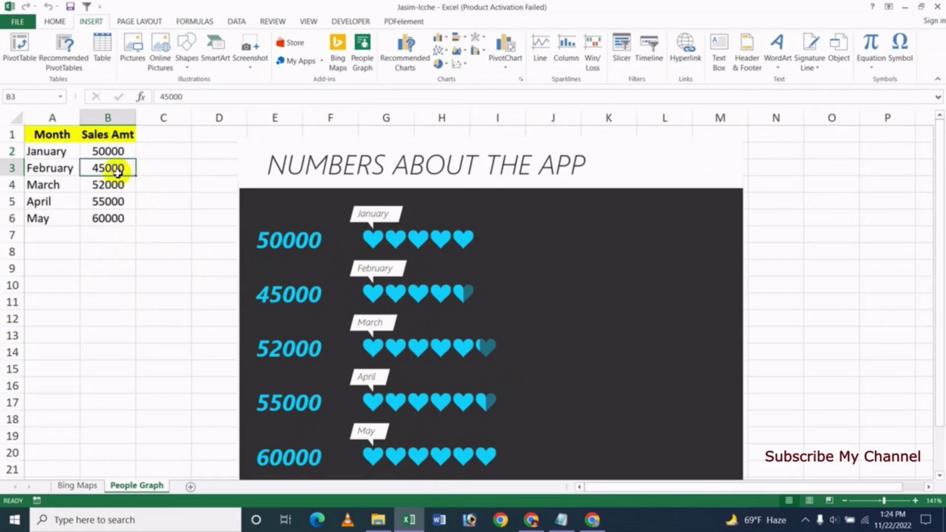
pyautogui.write('650')
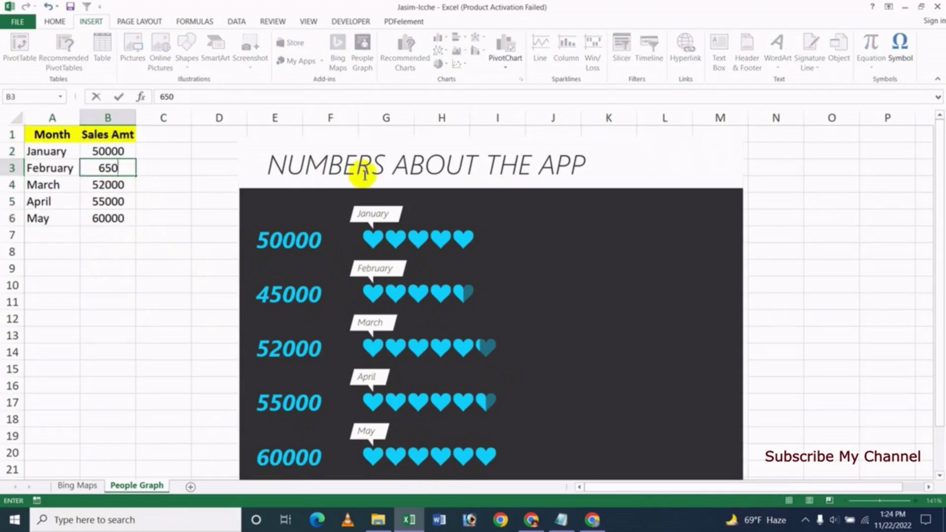
pyautogui.press('Return')
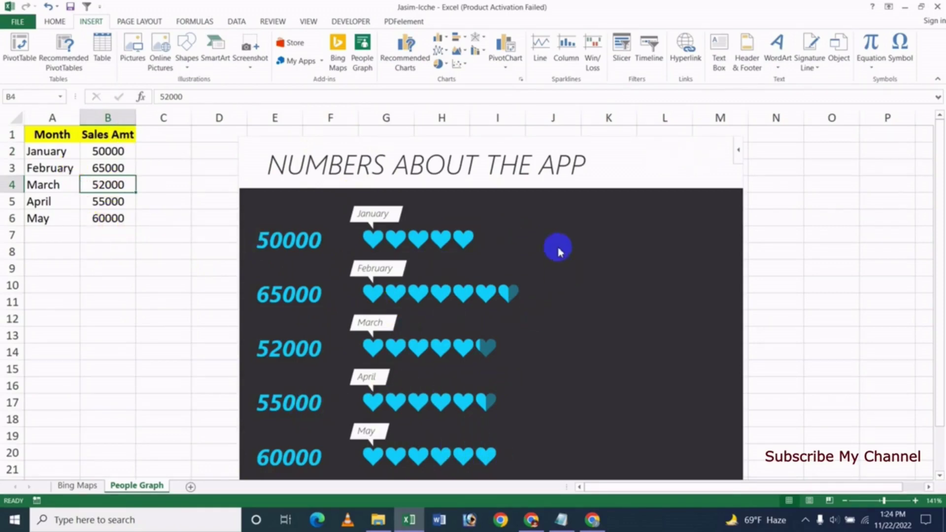
pyautogui.moveTo(625, 291)
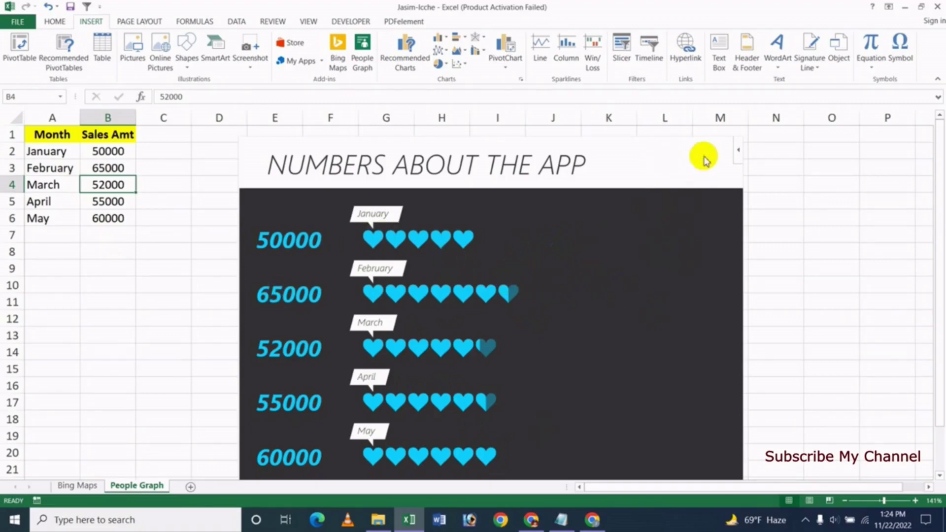
pyautogui.moveTo(488, 164)
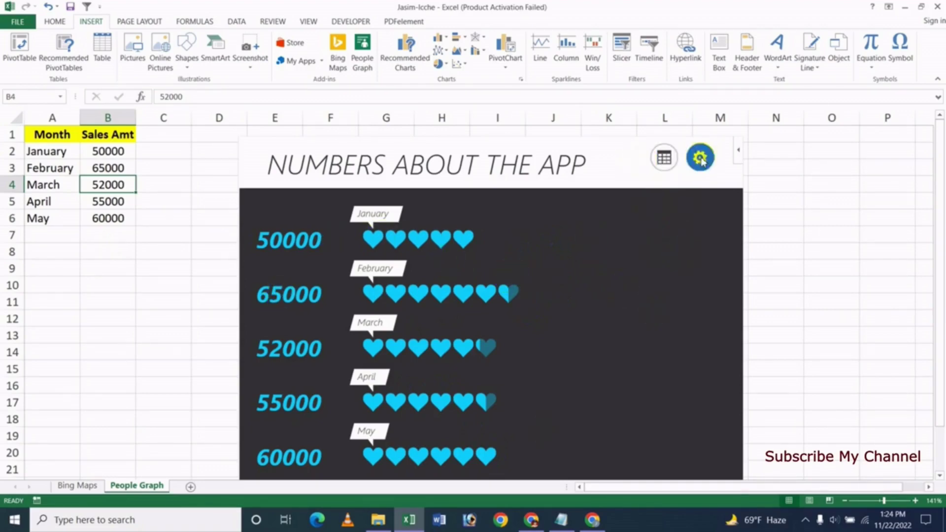
# Switch the People Graph to the third, striped-background graph type
pyautogui.click(701, 159)
pyautogui.click(582, 197)
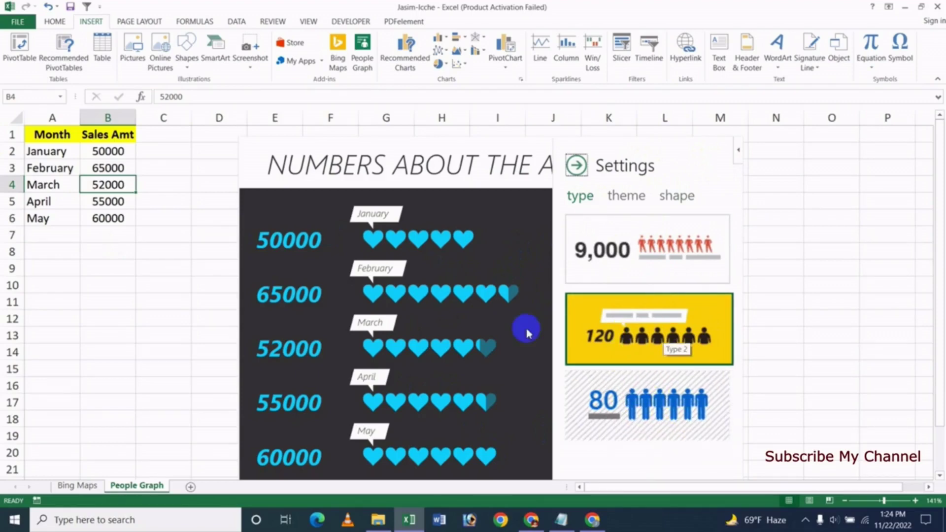
pyautogui.click(668, 409)
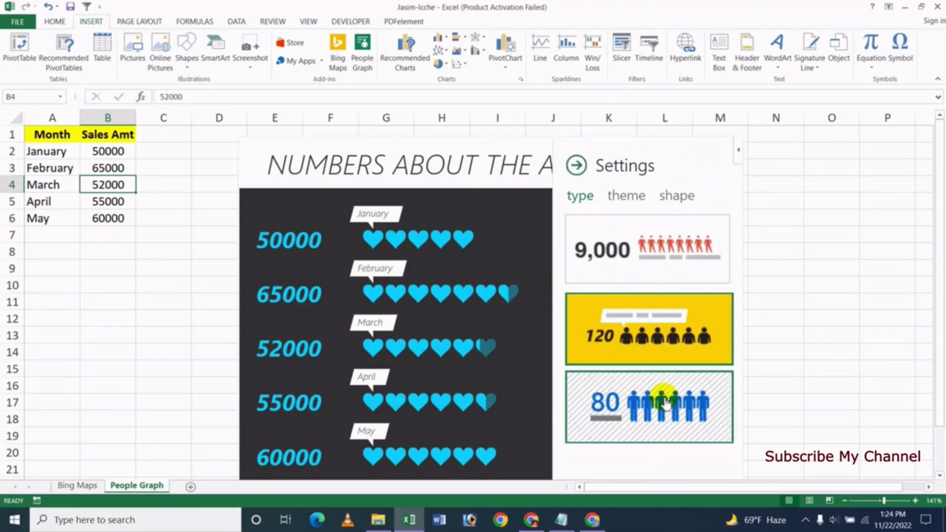
pyautogui.click(605, 250)
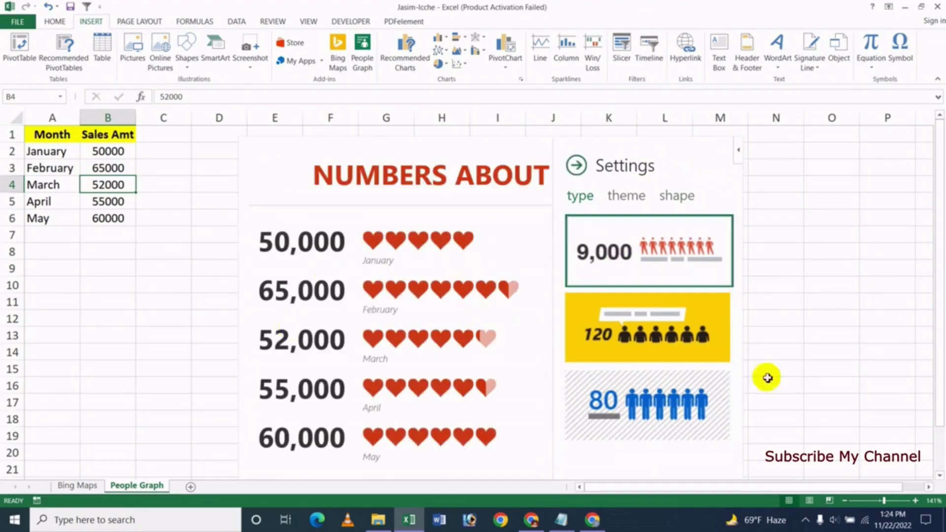
pyautogui.click(651, 406)
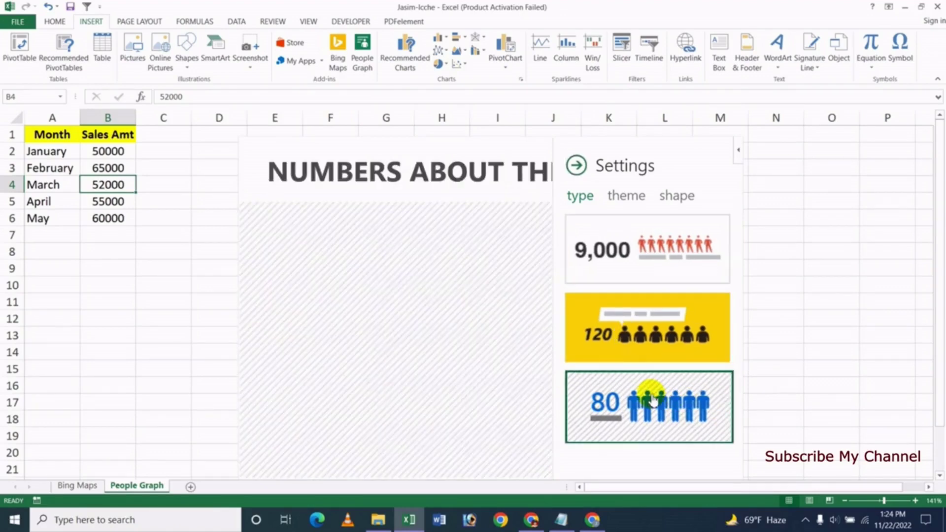
# Change the graph's icons to pink laptops instead of hearts
pyautogui.click(625, 197)
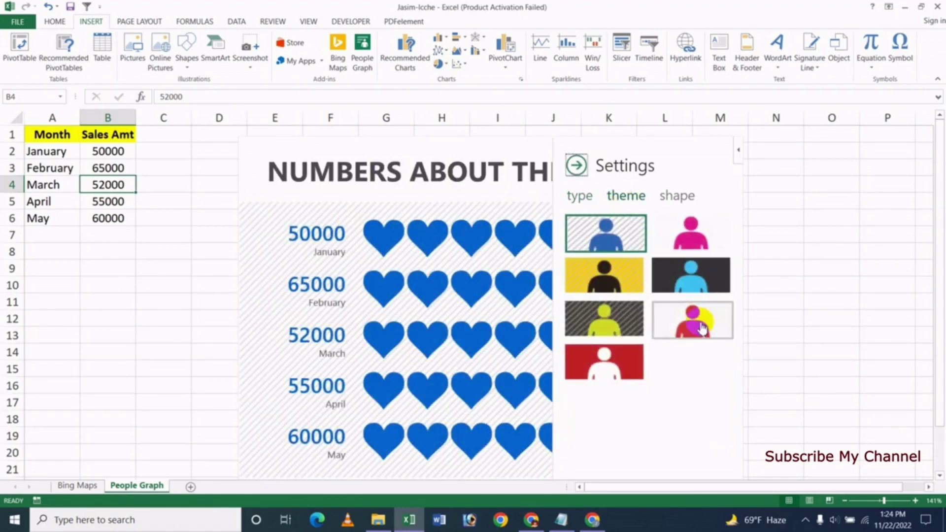
pyautogui.click(689, 254)
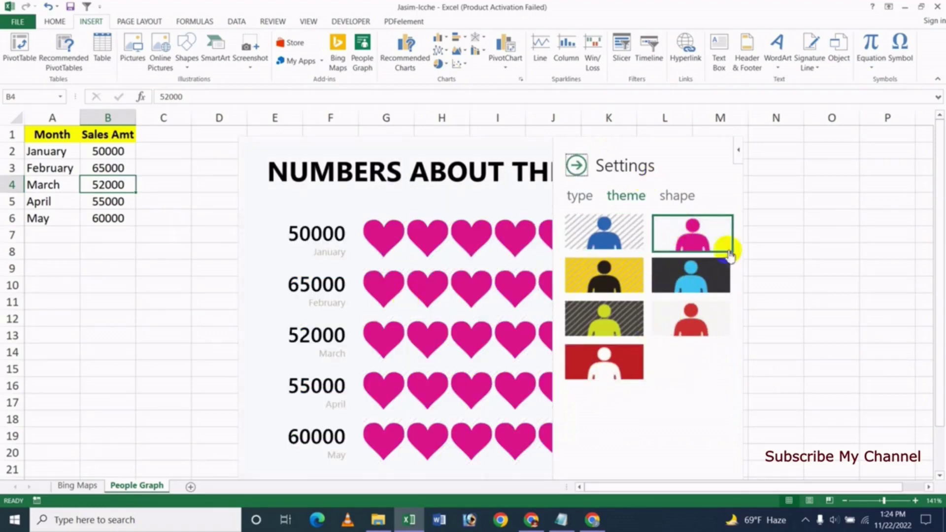
pyautogui.click(677, 195)
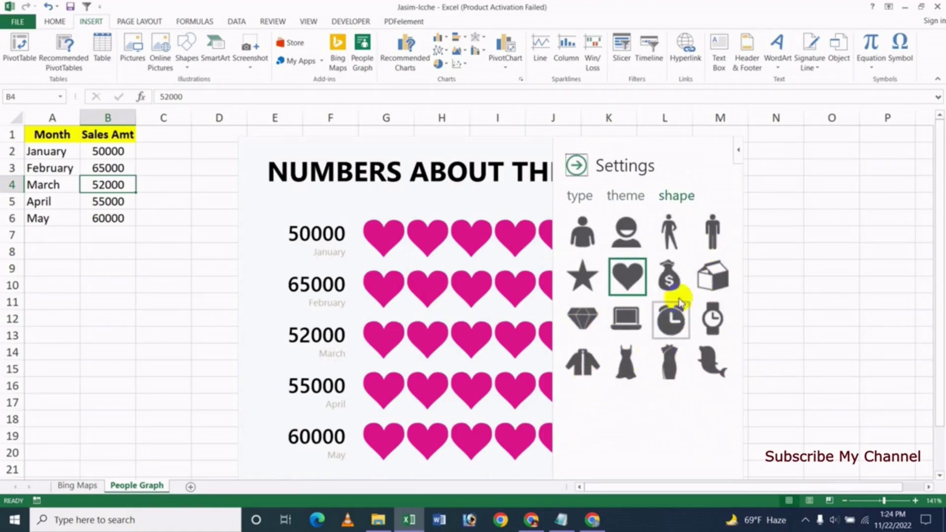
pyautogui.click(625, 318)
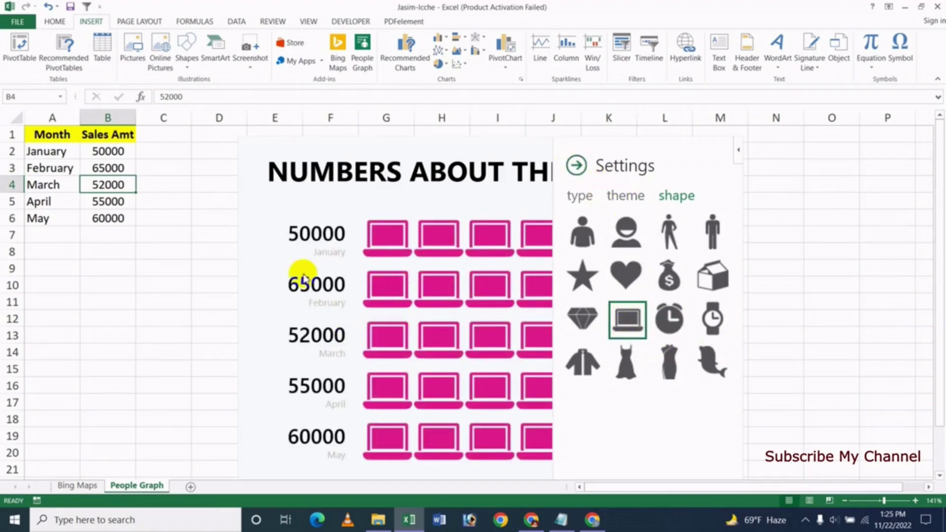
pyautogui.click(576, 167)
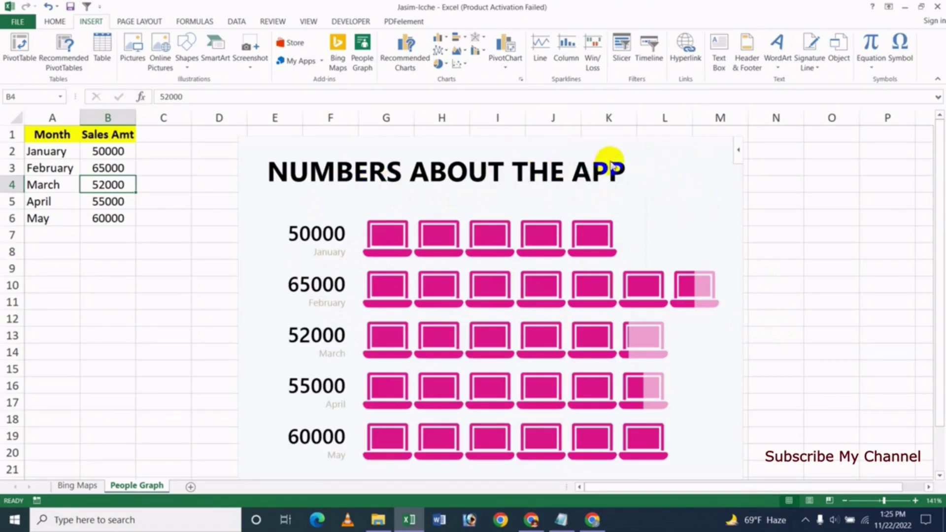
# Replace the title 'NUMBERS ABOUT THE APP' with 'Sales Amount Report All Months'
pyautogui.click(669, 160)
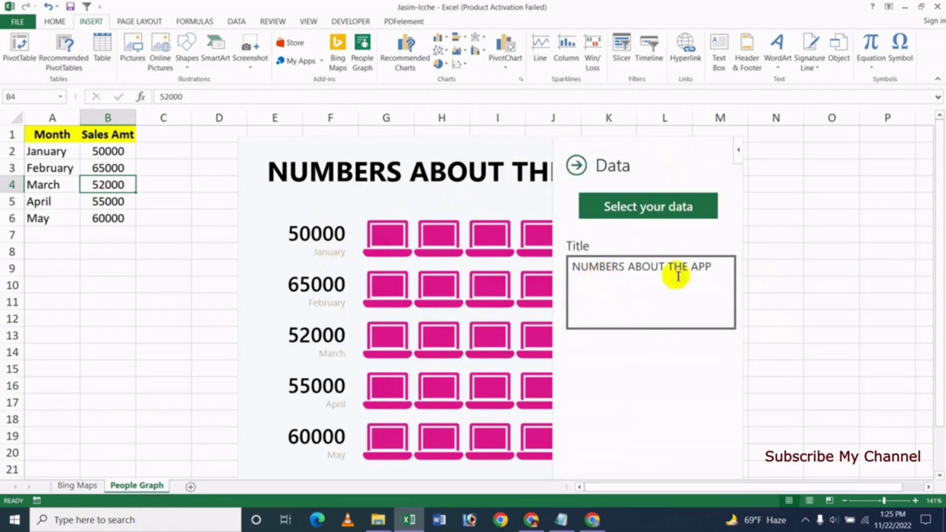
pyautogui.moveTo(717, 267); pyautogui.dragTo(573, 267)
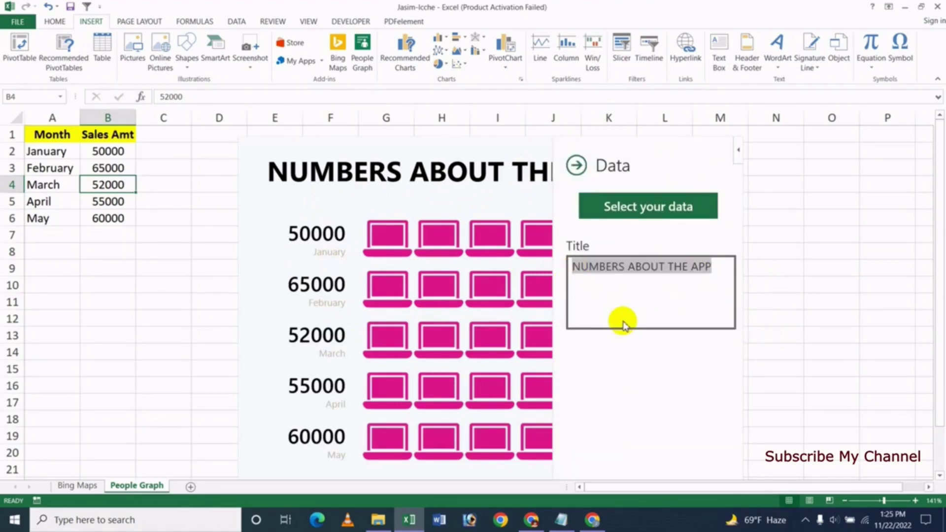
pyautogui.write('Sales Amo')
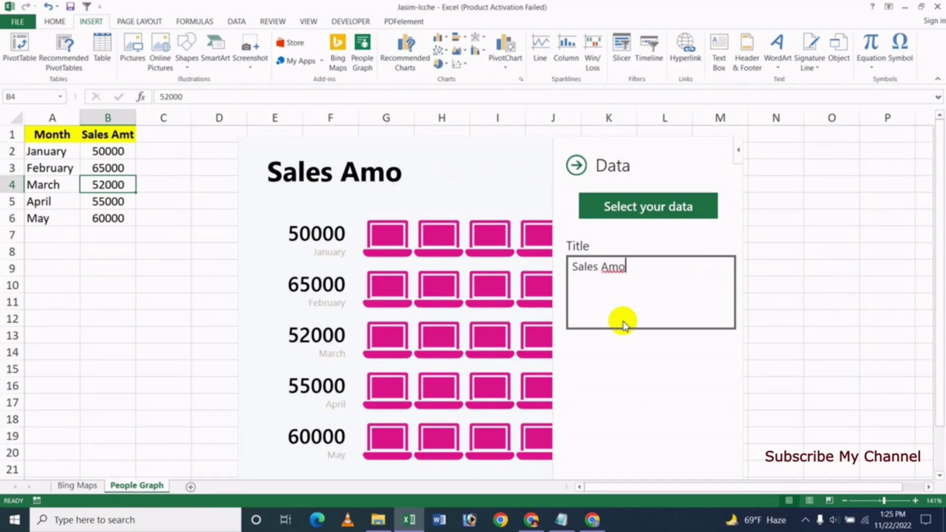
pyautogui.write('unt Report All Months')
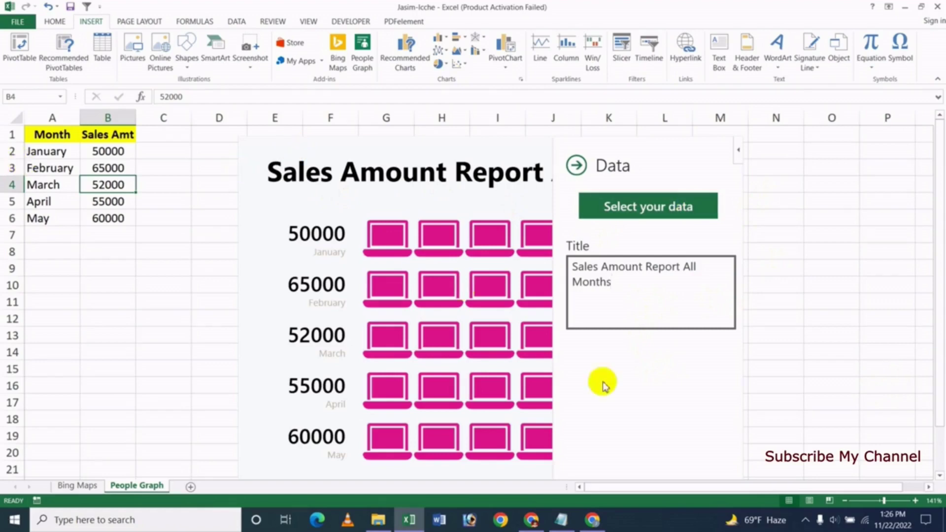
pyautogui.click(671, 376)
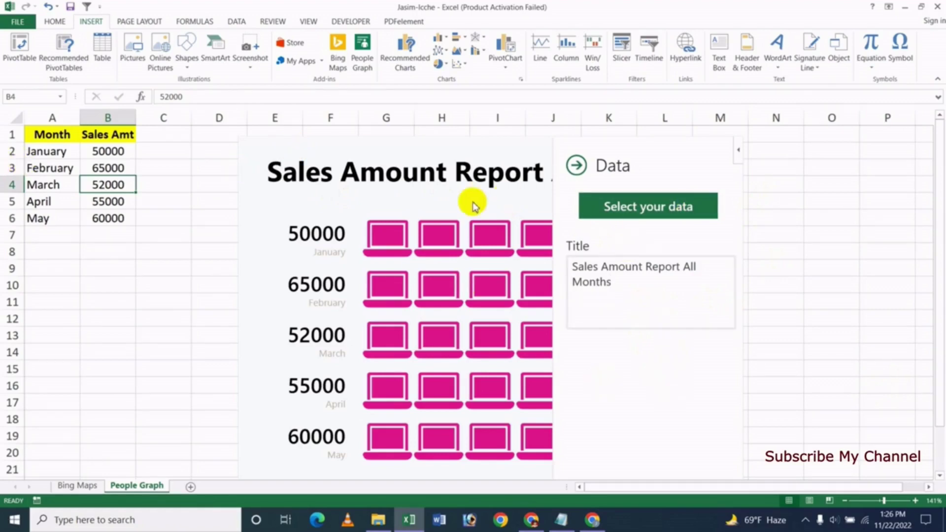
pyautogui.click(576, 165)
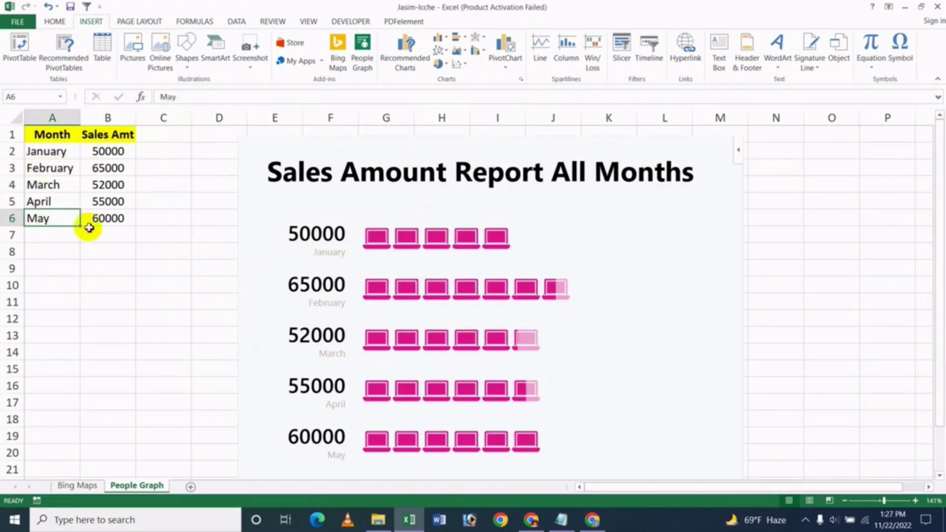
# Set April's sales in B5 to 75000 and dismiss the extend-app notice
pyautogui.click(108, 169)
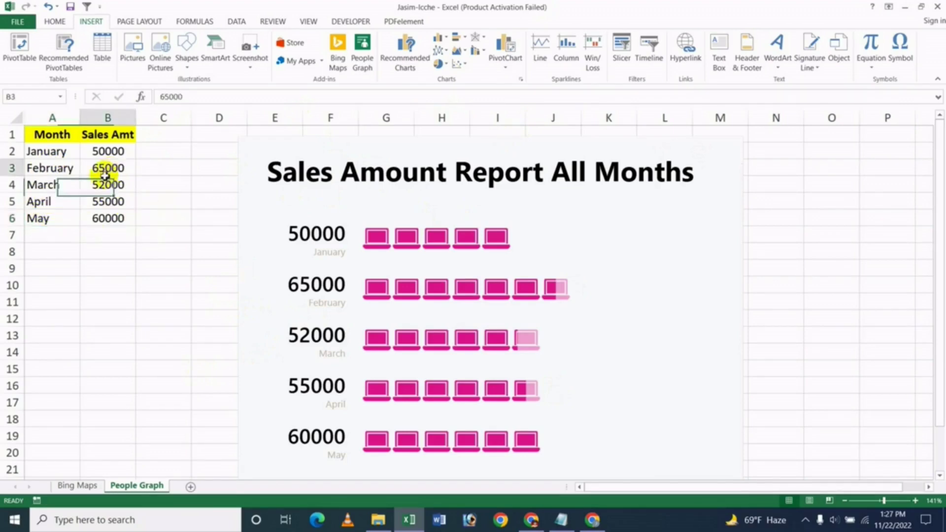
pyautogui.click(106, 201)
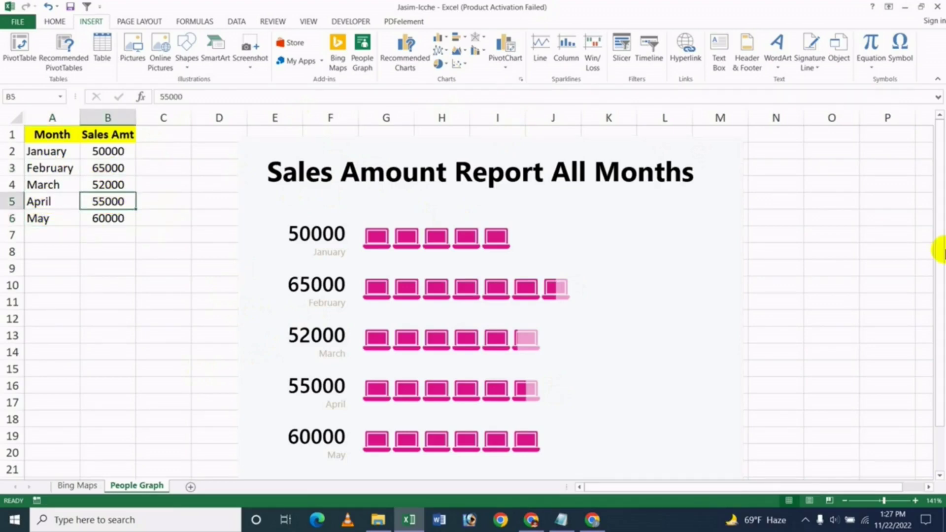
pyautogui.write('7')
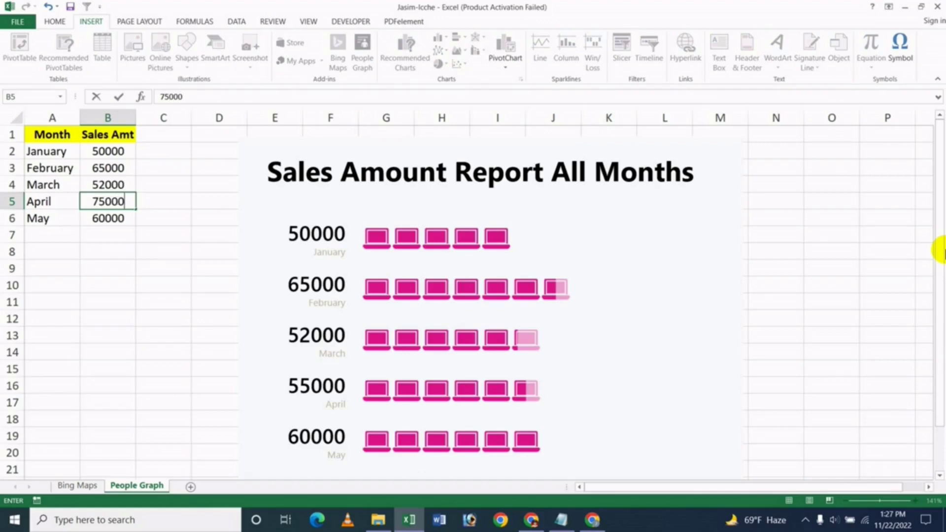
pyautogui.press('Return')
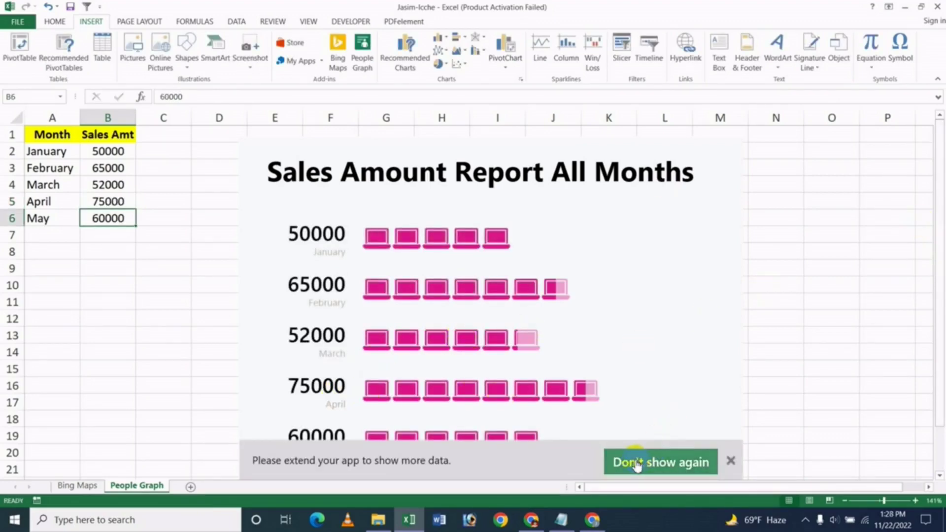
pyautogui.click(729, 461)
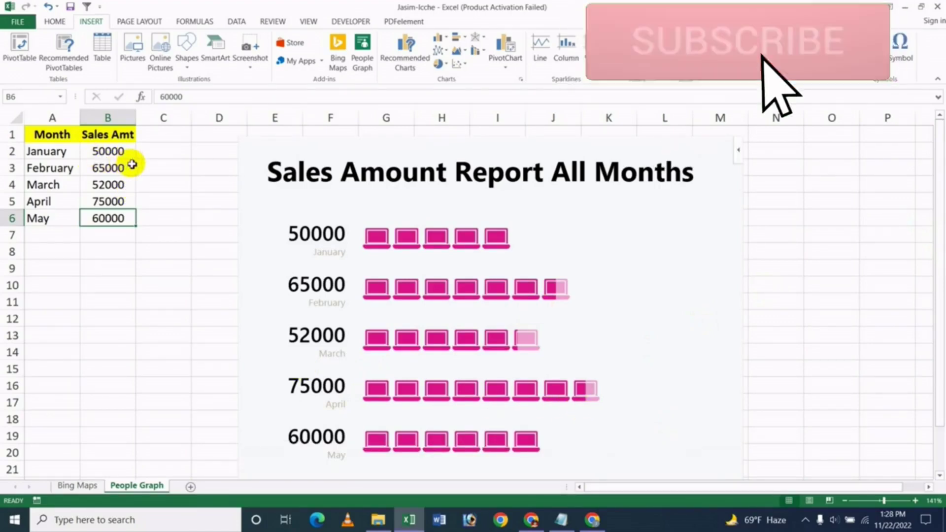
# Set January's sales in B2 to 80000 and dismiss the notice
pyautogui.click(108, 152)
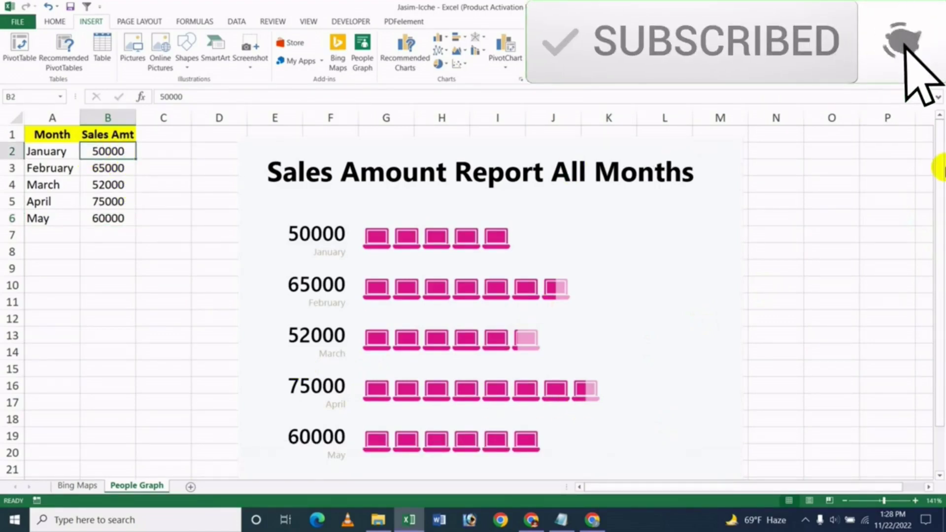
pyautogui.write('8')
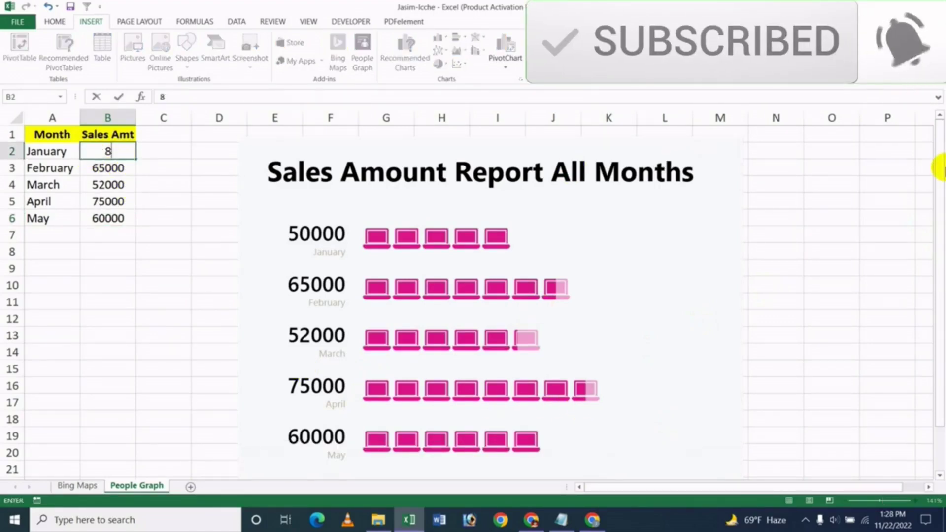
pyautogui.write('0000')
pyautogui.press('Return')
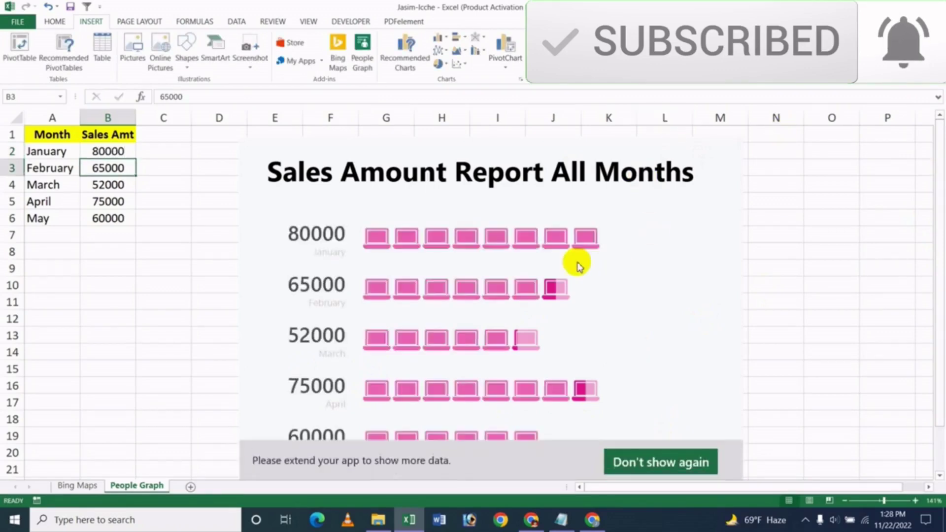
pyautogui.click(730, 461)
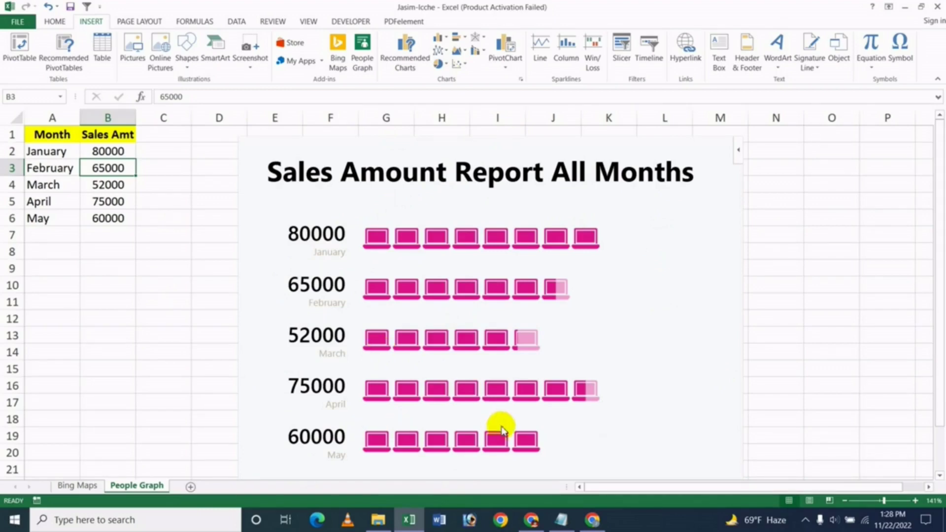
# Switch to Chrome to view the Excel tutorial channel's Videos page on YouTube
pyautogui.click(592, 520)
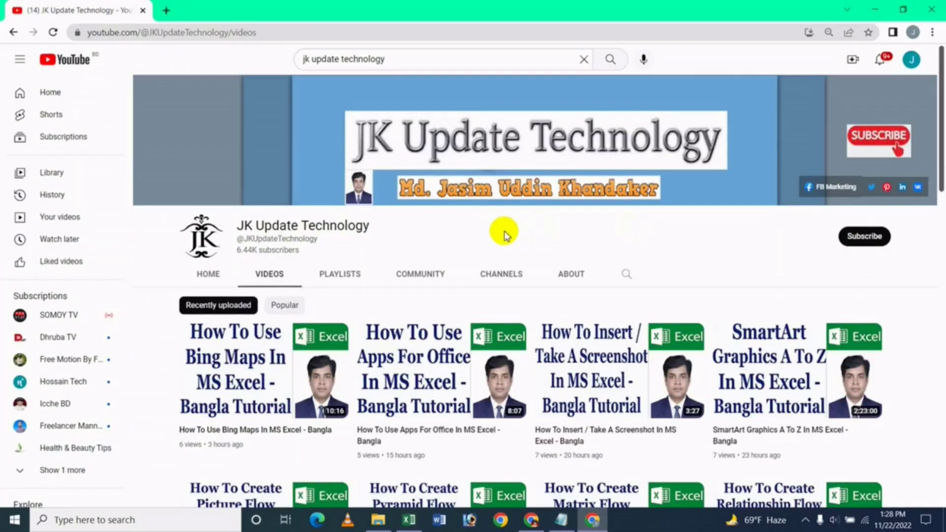